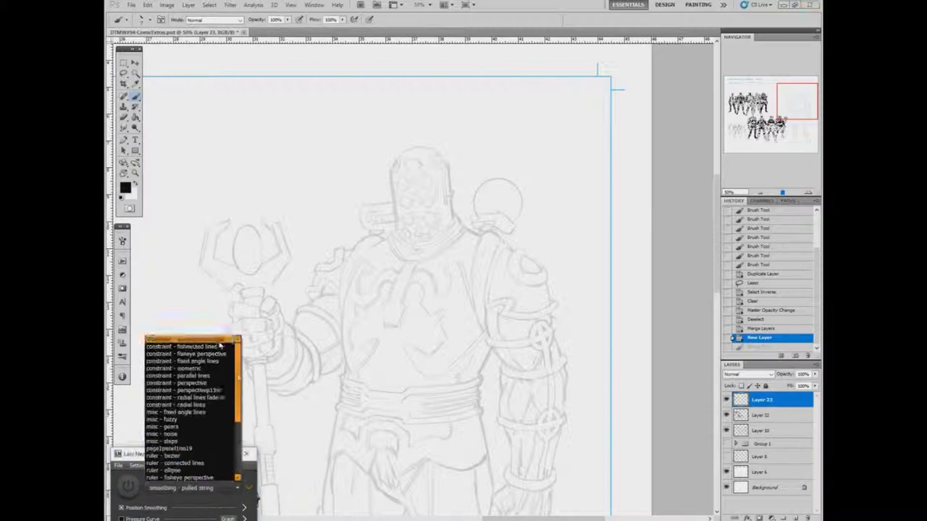
- Draw a small circle above the staff with the "constraint - concentric ellipse" preset, and switch the stroke constraint off
{"action": "left_click", "coordinate": [181, 340]}
{"action": "scroll", "coordinate": [498, 311], "scroll_direction": "left", "scroll_amount": 10}
{"action": "scroll", "coordinate": [498, 311], "scroll_direction": "right", "scroll_amount": 10}
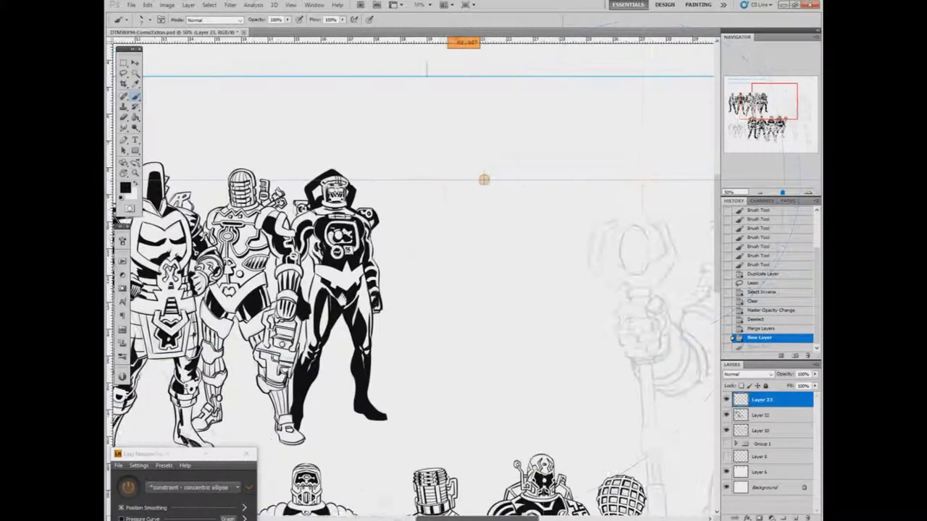
{"action": "left_click_drag", "start_coordinate": [377, 131], "coordinate": [337, 356]}
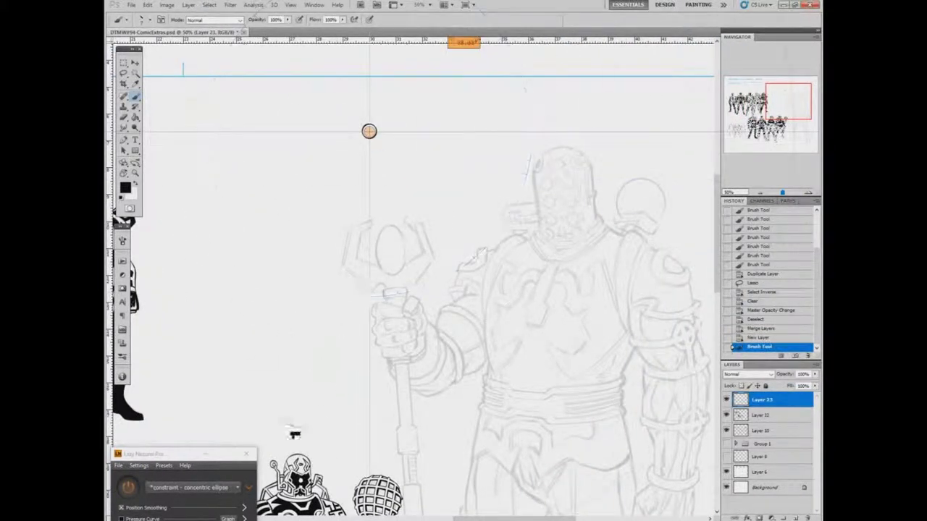
{"action": "left_click", "coordinate": [129, 488]}
- On a new layer, ink the angular half-outline of the mask around the small circle
{"action": "key", "text": "ctrl+shift+alt+n"}
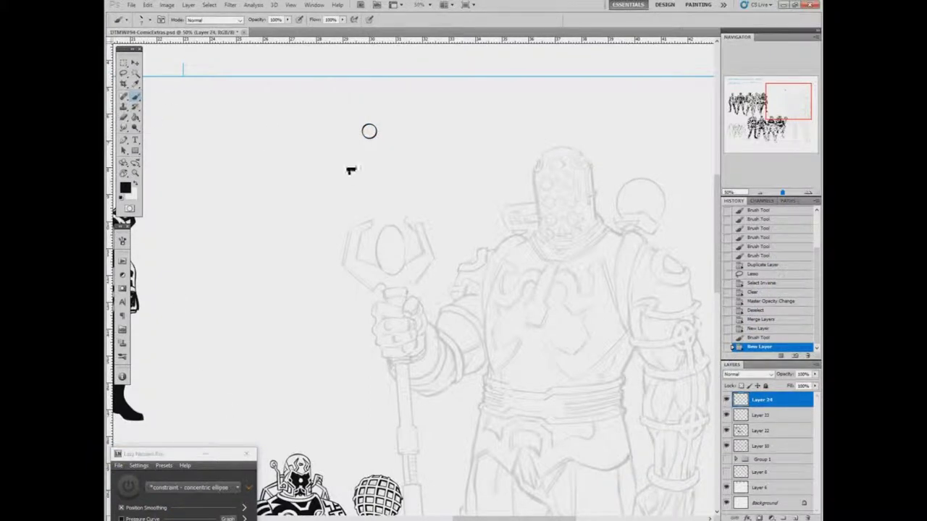
{"action": "mouse_move", "coordinate": [357, 163]}
{"action": "left_mouse_down"}
{"action": "mouse_move", "coordinate": [359, 128]}
{"action": "mouse_move", "coordinate": [382, 125]}
{"action": "mouse_move", "coordinate": [373, 119]}
{"action": "mouse_move", "coordinate": [384, 115]}
{"action": "mouse_move", "coordinate": [379, 106]}
{"action": "mouse_move", "coordinate": [368, 131]}
{"action": "mouse_move", "coordinate": [395, 161]}
{"action": "mouse_move", "coordinate": [360, 162]}
{"action": "mouse_move", "coordinate": [370, 134]}
{"action": "mouse_move", "coordinate": [379, 148]}
{"action": "left_mouse_up"}
{"action": "key", "text": "x"}
{"action": "key", "text": "e"}
{"action": "key", "text": "b"}
{"action": "key", "text": "x"}
- Duplicate the circle's layer and place the copy directly below the first circle
{"action": "right_click", "coordinate": [761, 415]}
{"action": "left_click", "coordinate": [776, 263]}
{"action": "key", "text": "v"}
{"action": "key", "text": "b"}
- On Layer 24, ink the angular lines around the two circles and erase the overlapping strokes
{"action": "key", "text": "alt+]"}
{"action": "key", "text": "e"}
{"action": "key", "text": "b"}
{"action": "key", "text": "e"}
{"action": "left_click", "coordinate": [231, 268]}
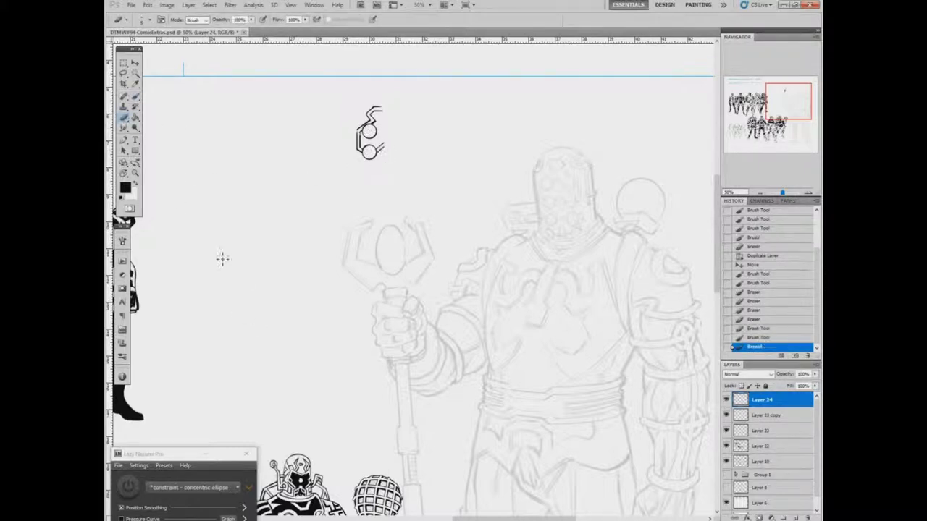
- Duplicate the circle layer again and position the copy as a third circle below the other two
{"action": "right_click", "coordinate": [767, 415]}
{"action": "left_click", "coordinate": [757, 234]}
{"action": "key", "text": "Return"}
{"action": "key", "text": "v"}
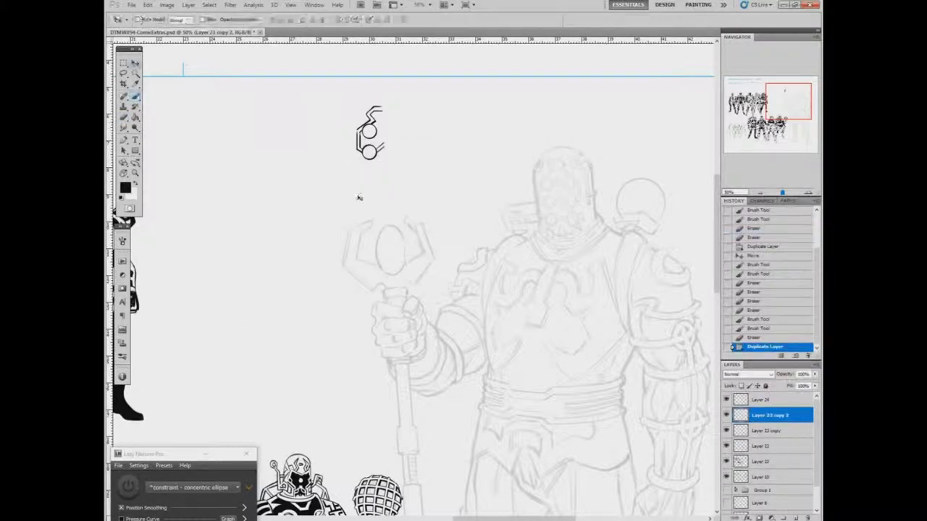
{"action": "left_click_drag", "start_coordinate": [375, 161], "coordinate": [375, 184]}
{"action": "key", "text": "b"}
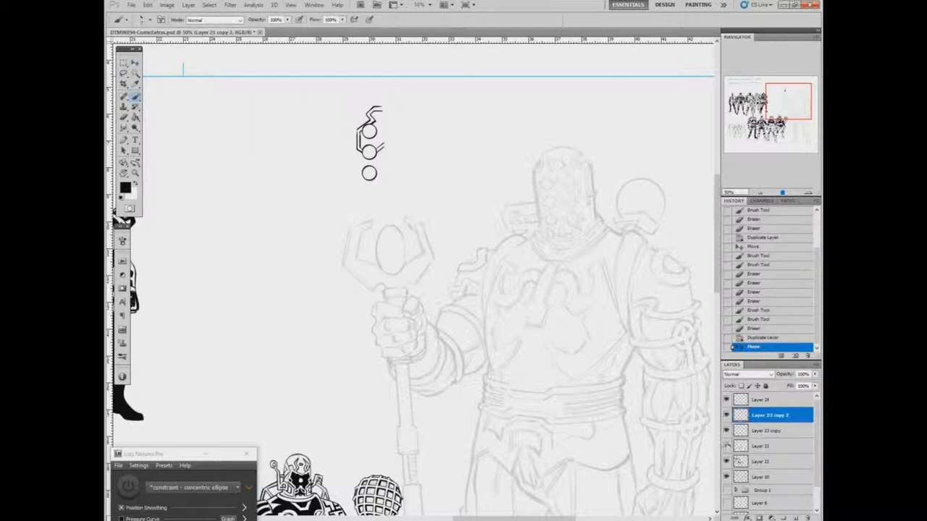
- Merge the third circle's layer with the mask linework on Layer 24
{"action": "left_click", "coordinate": [726, 431]}
{"action": "left_click", "coordinate": [726, 430]}
{"action": "left_click", "coordinate": [760, 400], "text": "shift"}
{"action": "key", "text": "ctrl+e"}
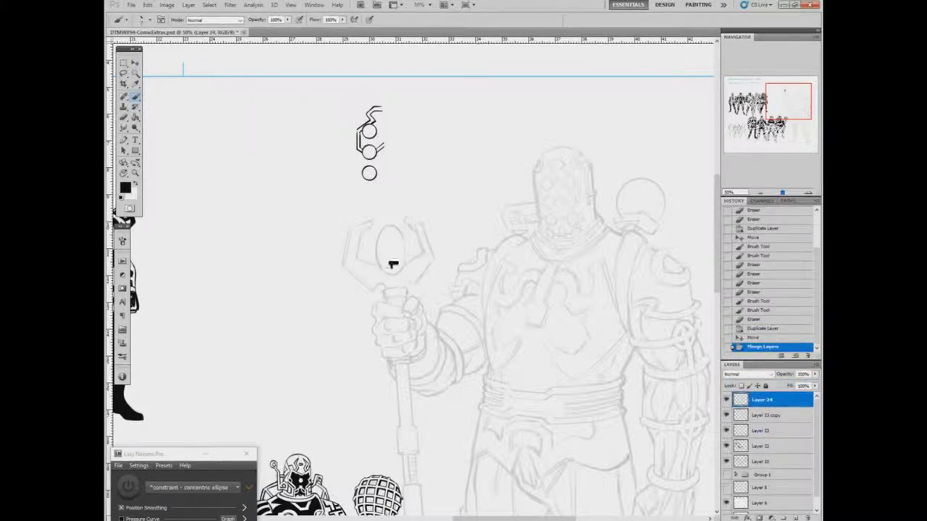
- Ink the half-outline of the lower mask piece around the third circle and trim its stray line ends
{"action": "left_click_drag", "start_coordinate": [366, 173], "coordinate": [356, 175]}
{"action": "mouse_move", "coordinate": [354, 176]}
{"action": "left_mouse_down"}
{"action": "mouse_move", "coordinate": [397, 171]}
{"action": "mouse_move", "coordinate": [364, 173]}
{"action": "left_mouse_up"}
{"action": "mouse_move", "coordinate": [375, 173]}
{"action": "left_mouse_down"}
{"action": "mouse_move", "coordinate": [371, 199]}
{"action": "mouse_move", "coordinate": [408, 201]}
{"action": "mouse_move", "coordinate": [380, 195]}
{"action": "left_mouse_up"}
{"action": "key", "text": "e"}
{"action": "left_click_drag", "start_coordinate": [383, 197], "coordinate": [381, 194]}
{"action": "key", "text": "b"}
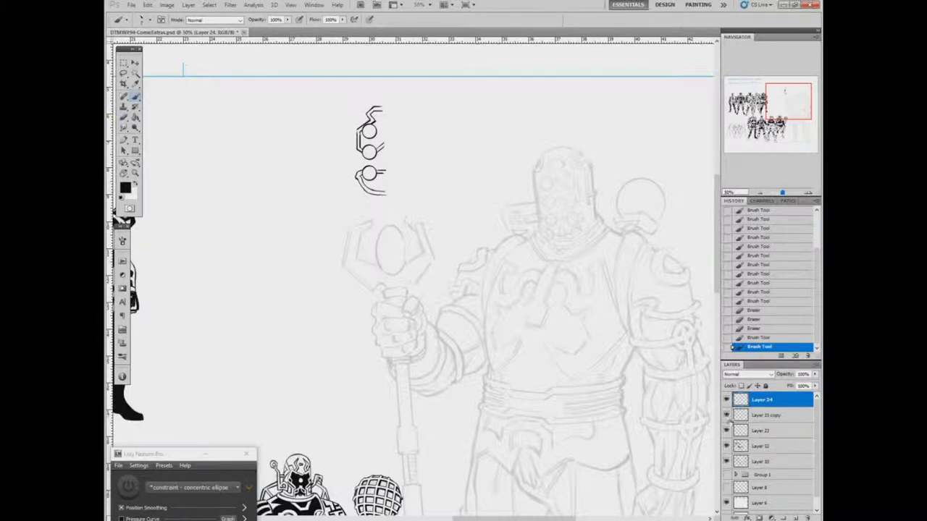
- Duplicate the circle layer once more and place the copy at the lower corner of the lower mask piece
{"action": "right_click", "coordinate": [766, 415]}
{"action": "left_click", "coordinate": [778, 458]}
{"action": "key", "text": "Return"}
{"action": "key", "text": "v"}
{"action": "left_click_drag", "start_coordinate": [170, 100], "coordinate": [163, 118]}
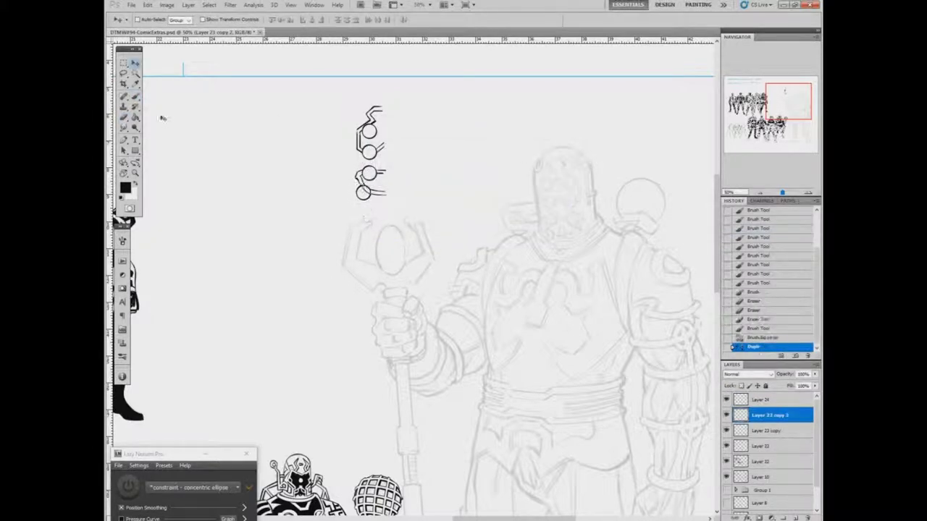
{"action": "key", "text": "b"}
- Merge the circles with the half-mask linework, mirror a duplicate horizontally beside it, and merge both halves into one layer
{"action": "key", "text": "alt+bracketright"}
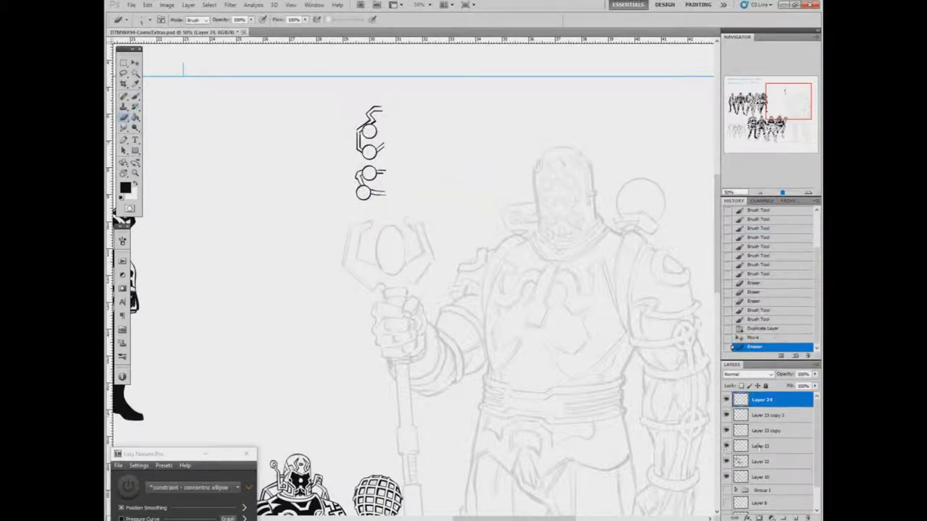
{"action": "right_click", "coordinate": [760, 417]}
{"action": "left_click", "coordinate": [767, 347]}
{"action": "key", "text": "Return"}
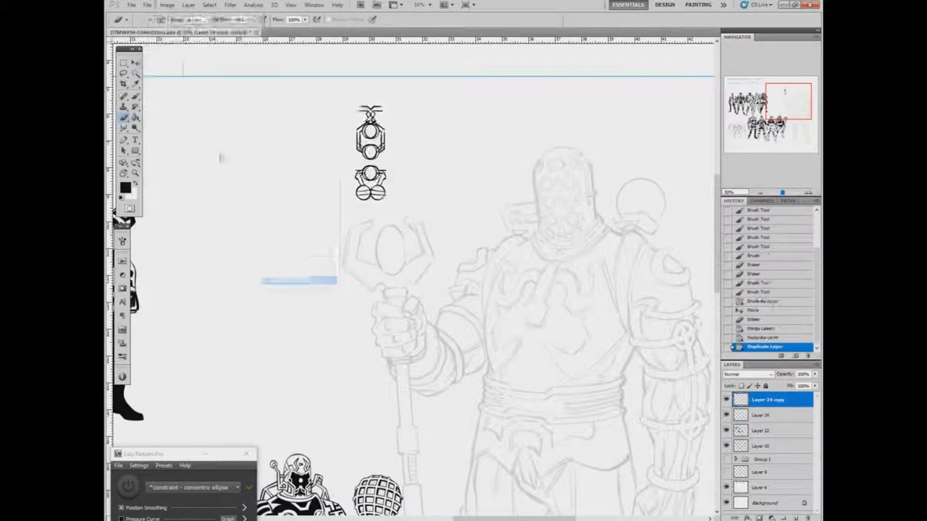
{"action": "left_click_drag", "start_coordinate": [220, 157], "coordinate": [245, 158]}
{"action": "key", "text": "ctrl+e"}
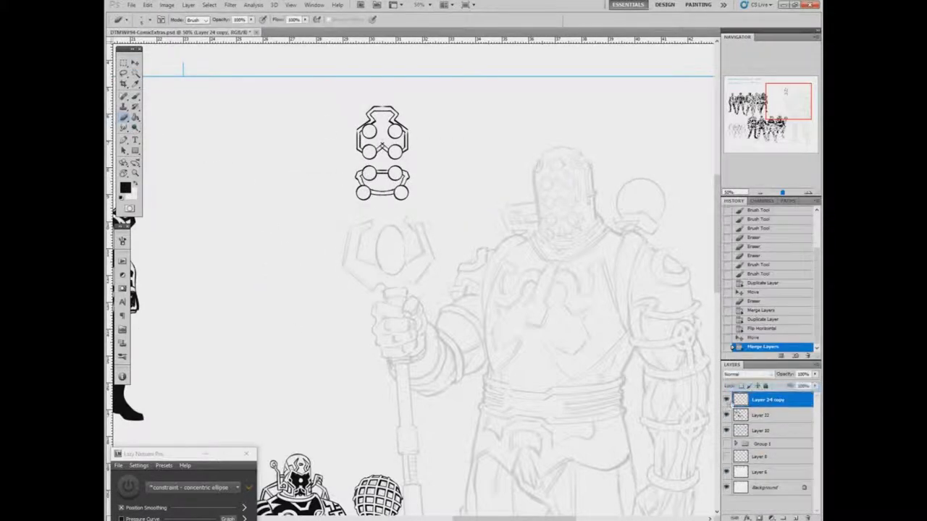
- Erase the crossing lines above the central chevron where the two mask halves meet
{"action": "left_click", "coordinate": [384, 145]}
{"action": "left_click", "coordinate": [384, 144]}
{"action": "left_click", "coordinate": [384, 140]}
{"action": "left_click", "coordinate": [384, 136]}
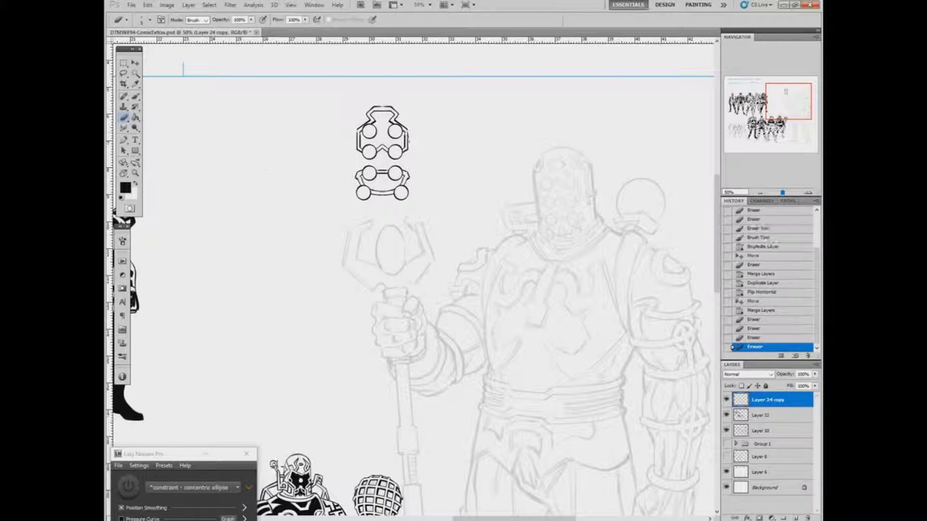
- Ink small detail marks in the centre of the mask between the upper circles
{"action": "key", "text": "b"}
{"action": "left_click", "coordinate": [385, 134]}
{"action": "left_click", "coordinate": [386, 136]}
{"action": "left_click", "coordinate": [384, 138]}
{"action": "left_click", "coordinate": [385, 135]}
{"action": "left_click", "coordinate": [384, 139]}
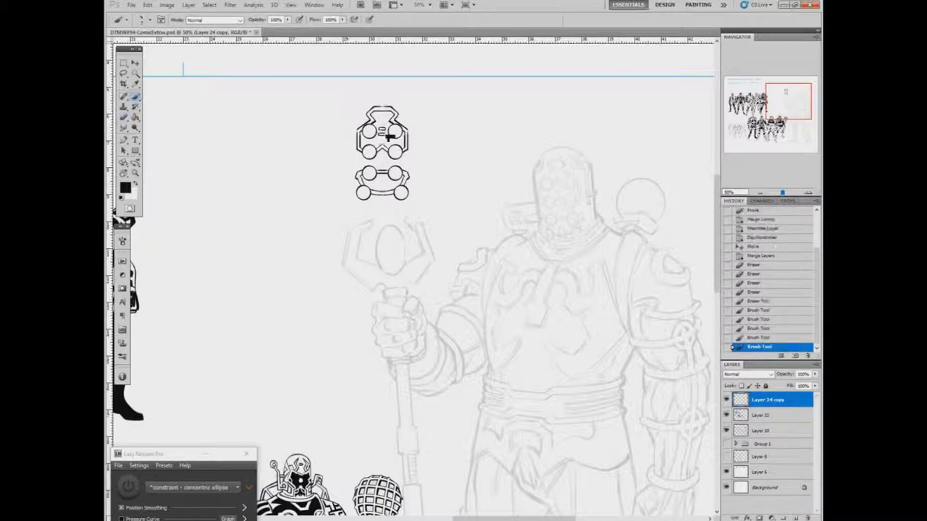
{"action": "left_click", "coordinate": [382, 142]}
{"action": "left_click", "coordinate": [378, 153]}
- Free-transform the mask artwork, scaling and rotating it to fit the face of the sketched helmet
{"action": "left_click", "coordinate": [147, 4]}
{"action": "left_click", "coordinate": [174, 179]}
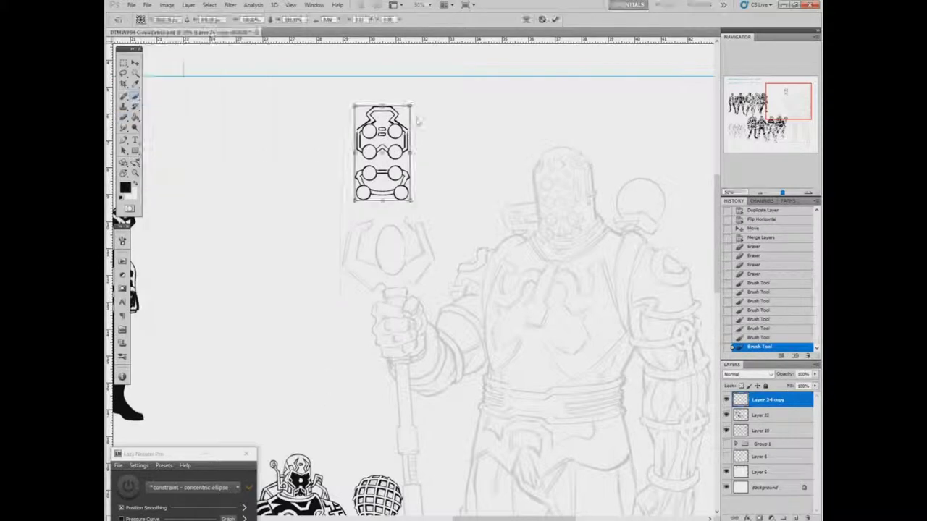
{"action": "mouse_move", "coordinate": [364, 161]}
{"action": "left_mouse_down"}
{"action": "mouse_move", "coordinate": [524, 209]}
{"action": "mouse_move", "coordinate": [572, 246]}
{"action": "mouse_move", "coordinate": [585, 240]}
{"action": "left_mouse_up"}
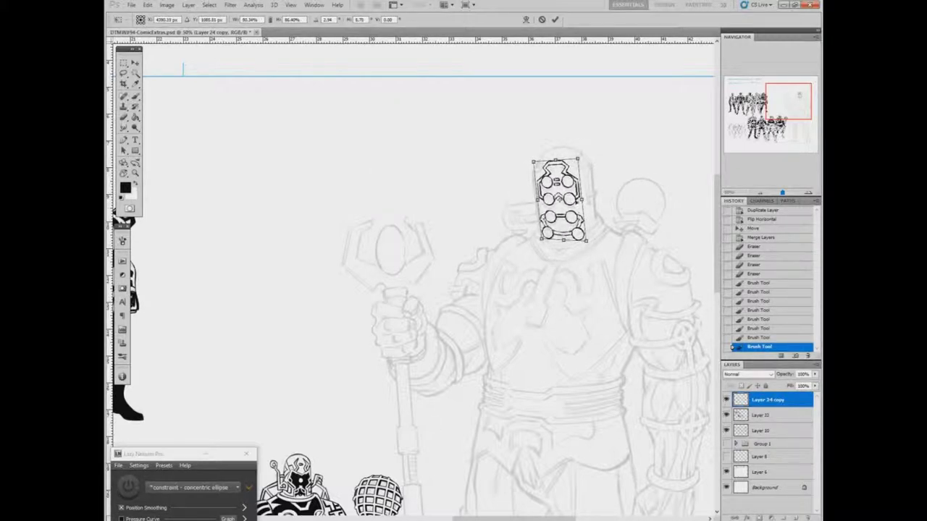
{"action": "key", "text": "Return"}
- On a new layer, ink the curved collar bands below the mask with "smoothing - massive" strokes
{"action": "left_click_drag", "start_coordinate": [496, 294], "coordinate": [497, 357]}
{"action": "key", "text": "ctrl+shift+alt+n"}
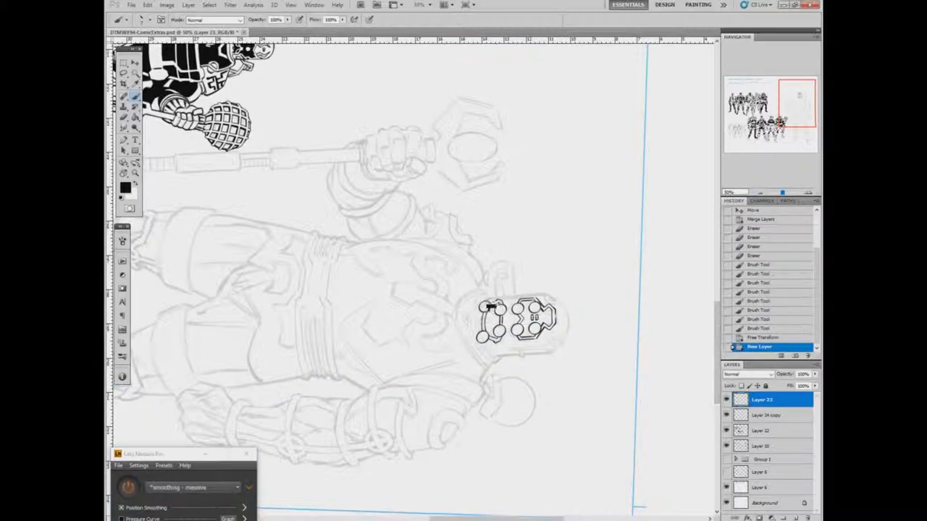
{"action": "mouse_move", "coordinate": [483, 298]}
{"action": "left_mouse_down"}
{"action": "mouse_move", "coordinate": [499, 316]}
{"action": "mouse_move", "coordinate": [497, 302]}
{"action": "mouse_move", "coordinate": [481, 351]}
{"action": "mouse_move", "coordinate": [503, 362]}
{"action": "mouse_move", "coordinate": [483, 302]}
{"action": "mouse_move", "coordinate": [485, 363]}
{"action": "mouse_move", "coordinate": [486, 297]}
{"action": "mouse_move", "coordinate": [483, 362]}
{"action": "mouse_move", "coordinate": [469, 322]}
{"action": "mouse_move", "coordinate": [467, 330]}
{"action": "mouse_move", "coordinate": [469, 302]}
{"action": "mouse_move", "coordinate": [489, 289]}
{"action": "left_mouse_up"}
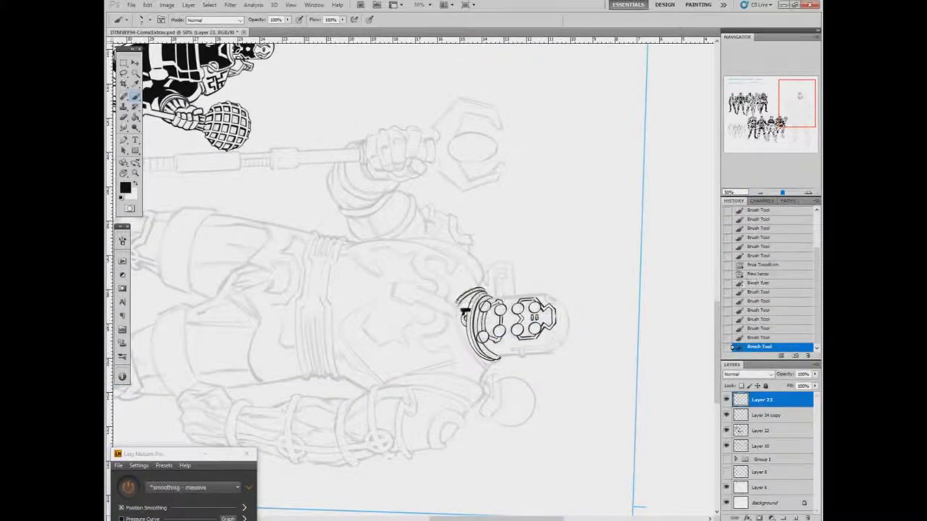
{"action": "left_click_drag", "start_coordinate": [457, 318], "coordinate": [492, 380]}
{"action": "key", "text": "r"}
{"action": "key", "text": "Escape"}
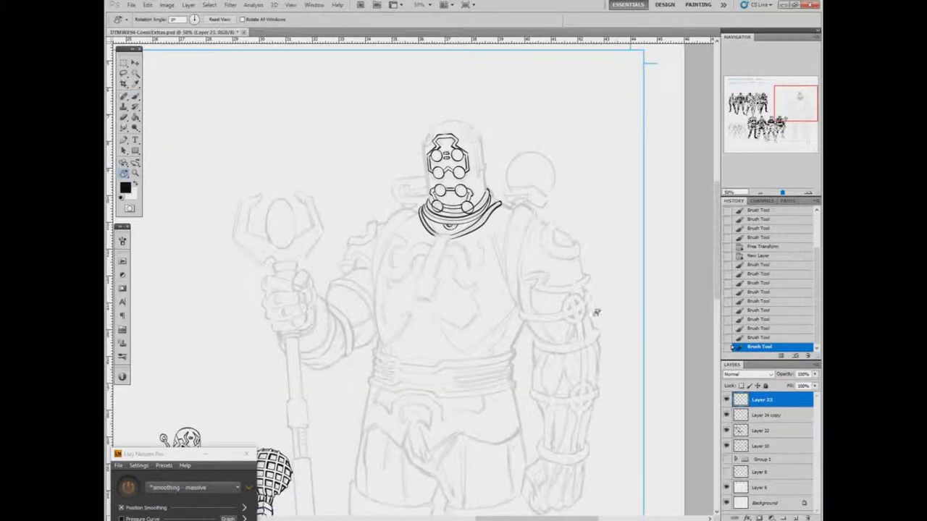
- Erase the stray and overlapping lines where the collar meets the mask
{"action": "key", "text": "b"}
{"action": "key", "text": "e"}
{"action": "left_click_drag", "start_coordinate": [439, 213], "coordinate": [485, 216]}
{"action": "key", "text": "alt+["}
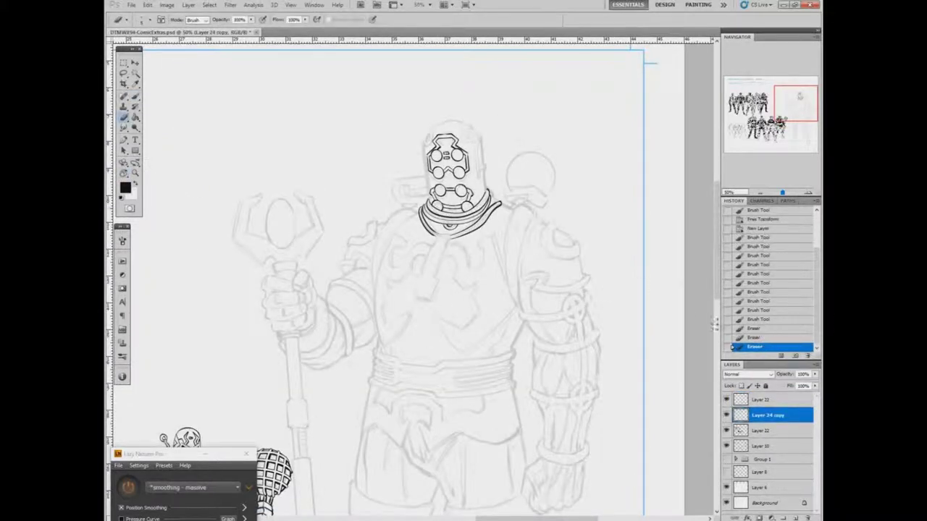
- On the mask layer, ink the round fitting, curved pipe and side details on the helmet
{"action": "scroll", "coordinate": [497, 314], "scroll_direction": "up", "scroll_amount": 1}
{"action": "key", "text": "b"}
{"action": "mouse_move", "coordinate": [427, 169]}
{"action": "left_mouse_down"}
{"action": "mouse_move", "coordinate": [437, 190]}
{"action": "mouse_move", "coordinate": [476, 180]}
{"action": "mouse_move", "coordinate": [470, 168]}
{"action": "left_mouse_up"}
{"action": "key", "text": "x"}
{"action": "key", "text": "x"}
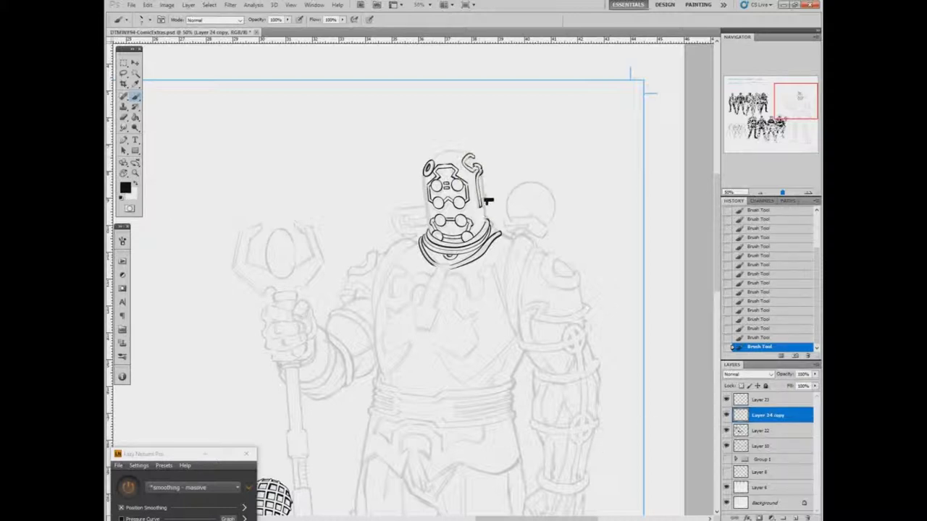
{"action": "key", "text": "x"}
- Merge the collar and mask layers, and add a new empty layer beneath the merged one
{"action": "left_click", "coordinate": [732, 402], "text": "shift"}
{"action": "right_click", "coordinate": [730, 419]}
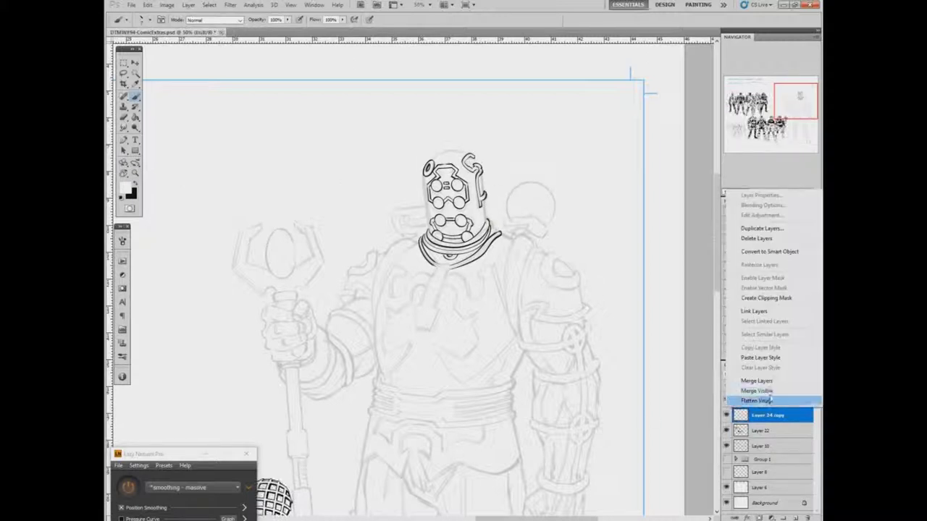
{"action": "left_click", "coordinate": [728, 400]}
{"action": "key", "text": "ctrl+shift+alt+n"}
{"action": "key", "text": "ctrl+bracketleft"}
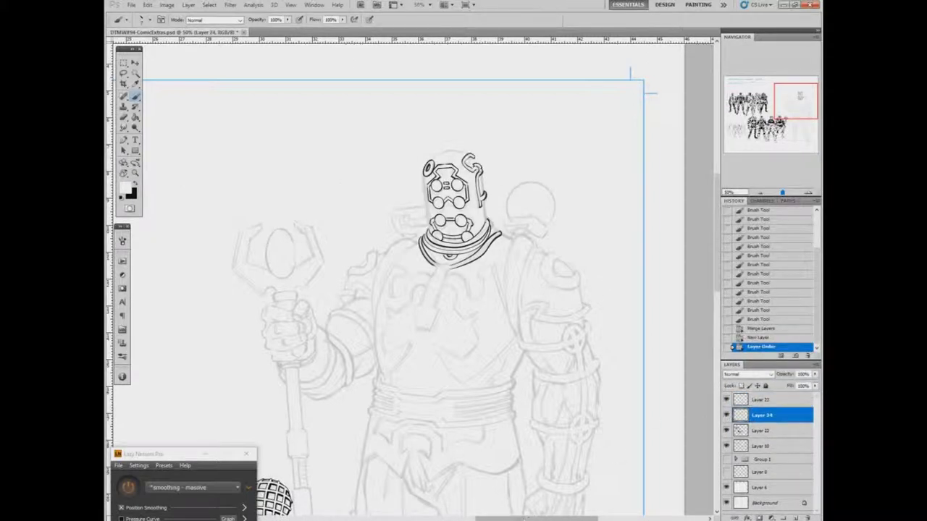
- Ink the helmet's rounded dome on Layer 23 with the concentric ellipse constraint centred on the helmet
{"action": "scroll", "coordinate": [405, 290], "scroll_direction": "right", "scroll_amount": 3}
{"action": "key", "text": "x"}
{"action": "left_click", "coordinate": [192, 488]}
{"action": "left_click", "coordinate": [174, 435]}
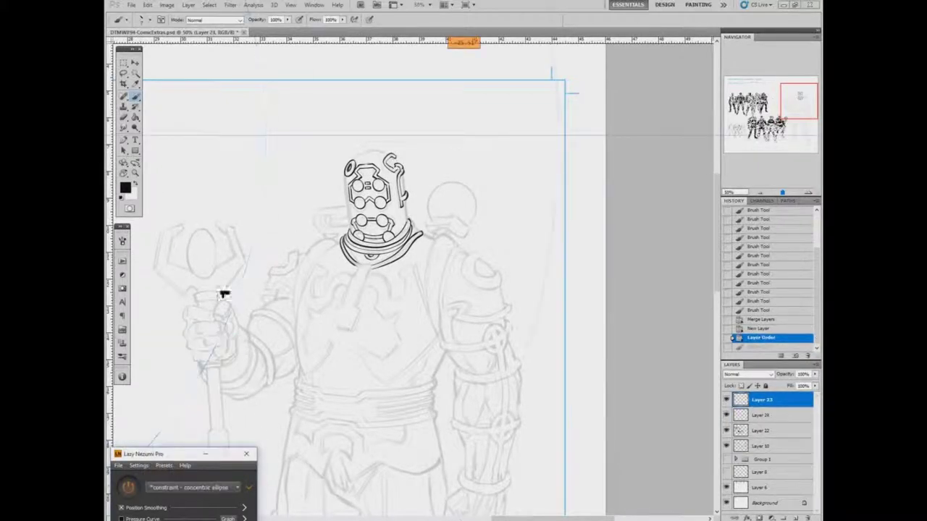
{"action": "key", "text": "alt+bracketright"}
{"action": "scroll", "coordinate": [405, 290], "scroll_direction": "left", "scroll_amount": 3}
{"action": "scroll", "coordinate": [405, 290], "scroll_direction": "left", "scroll_amount": 5}
{"action": "scroll", "coordinate": [406, 290], "scroll_direction": "right", "scroll_amount": 5}
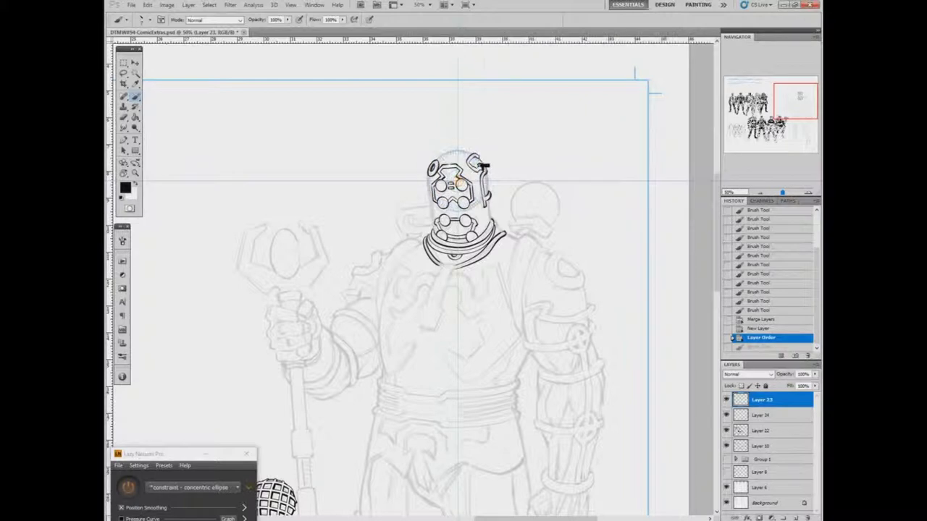
{"action": "left_click", "coordinate": [455, 174]}
{"action": "mouse_move", "coordinate": [457, 182]}
{"action": "left_mouse_down"}
{"action": "mouse_move", "coordinate": [440, 186]}
{"action": "mouse_move", "coordinate": [463, 195]}
{"action": "mouse_move", "coordinate": [433, 235]}
{"action": "left_mouse_up"}
- Switch the stroke preset to "smoothing - massive" and ink the helmet's side edges down to the collar
{"action": "left_click", "coordinate": [192, 487]}
{"action": "left_click", "coordinate": [173, 455]}
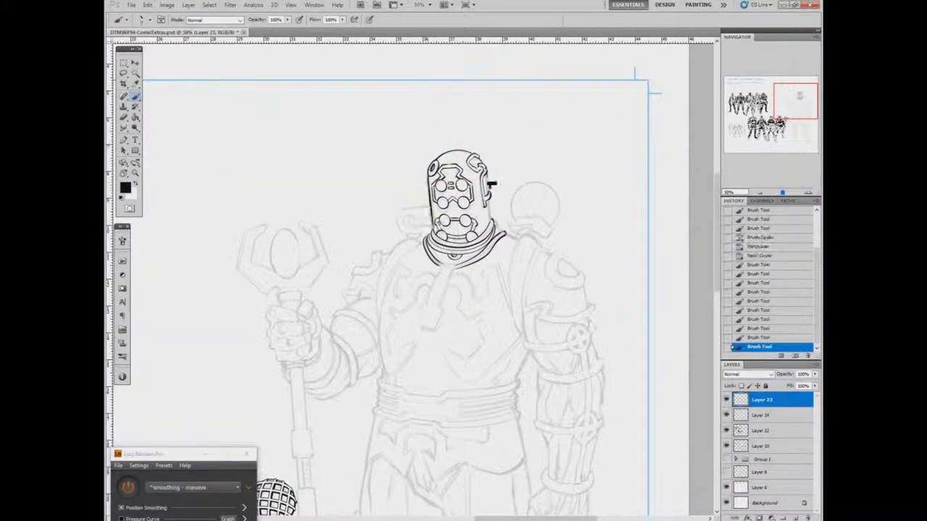
{"action": "mouse_move", "coordinate": [487, 177]}
{"action": "left_mouse_down"}
{"action": "mouse_move", "coordinate": [543, 353]}
{"action": "mouse_move", "coordinate": [537, 408]}
{"action": "mouse_move", "coordinate": [532, 234]}
{"action": "mouse_move", "coordinate": [511, 196]}
{"action": "mouse_move", "coordinate": [506, 237]}
{"action": "left_mouse_up"}
{"action": "left_click", "coordinate": [436, 236]}
- Ink the breastplate's left edge, the emblem's central spike and the left half of the chest emblem
{"action": "scroll", "coordinate": [436, 235], "scroll_direction": "down", "scroll_amount": 3}
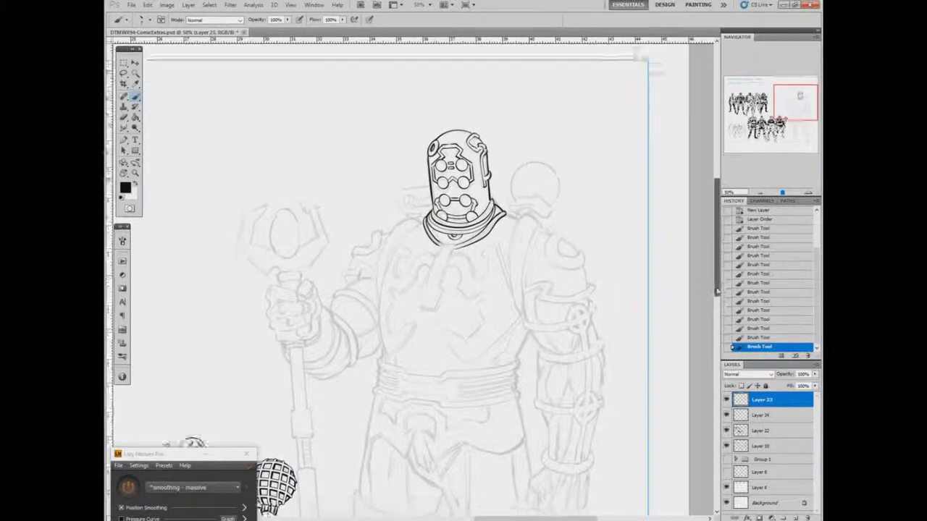
{"action": "right_click", "coordinate": [427, 148]}
{"action": "mouse_move", "coordinate": [427, 148]}
{"action": "left_mouse_down"}
{"action": "mouse_move", "coordinate": [391, 156]}
{"action": "mouse_move", "coordinate": [381, 229]}
{"action": "mouse_move", "coordinate": [391, 271]}
{"action": "left_mouse_up"}
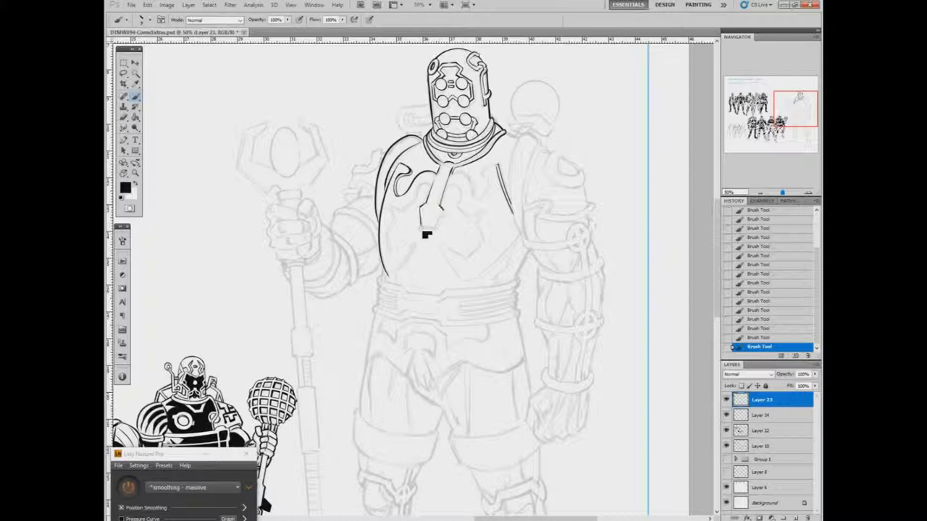
{"action": "left_click_drag", "start_coordinate": [439, 239], "coordinate": [428, 234]}
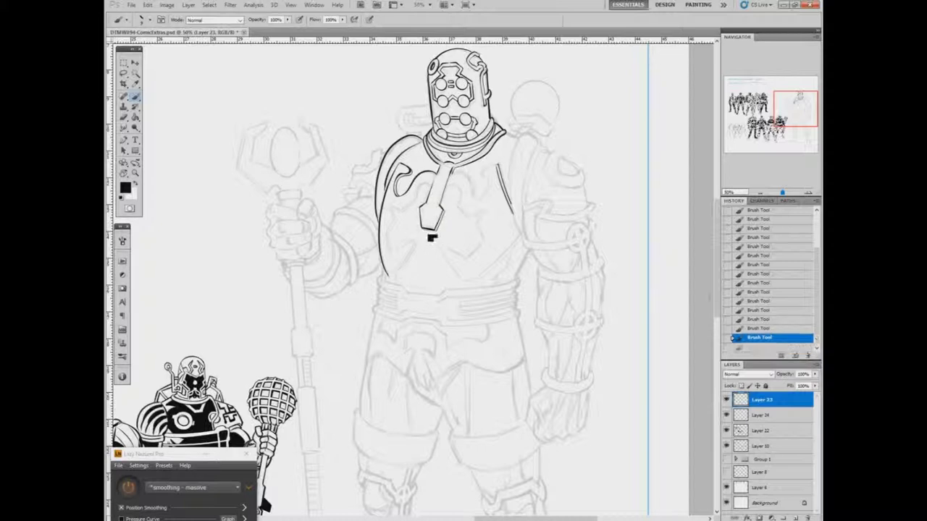
{"action": "left_click_drag", "start_coordinate": [431, 185], "coordinate": [426, 197]}
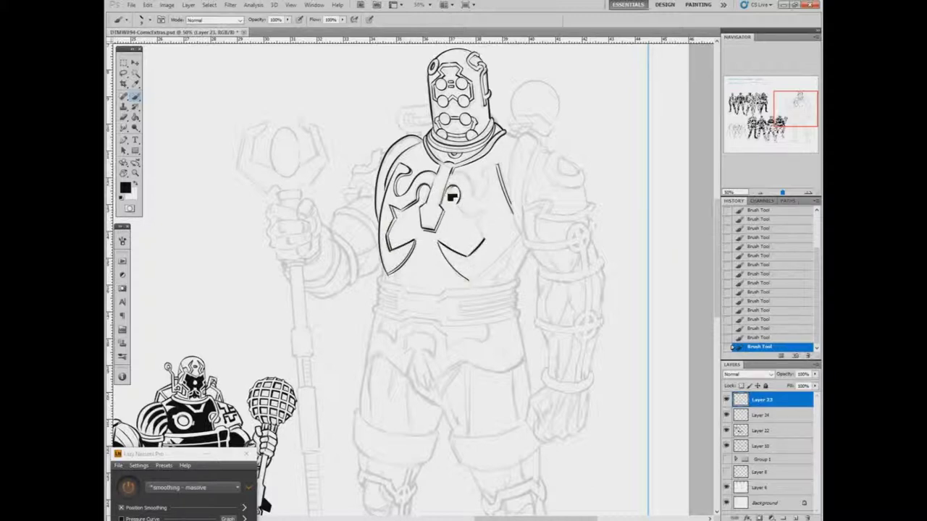
- Ink the right half of the chest emblem, clean up its lines, and complete the breastplate's lower right edge
{"action": "mouse_move", "coordinate": [454, 187]}
{"action": "left_mouse_down"}
{"action": "mouse_move", "coordinate": [442, 217]}
{"action": "mouse_move", "coordinate": [503, 170]}
{"action": "left_mouse_up"}
{"action": "left_click", "coordinate": [767, 337]}
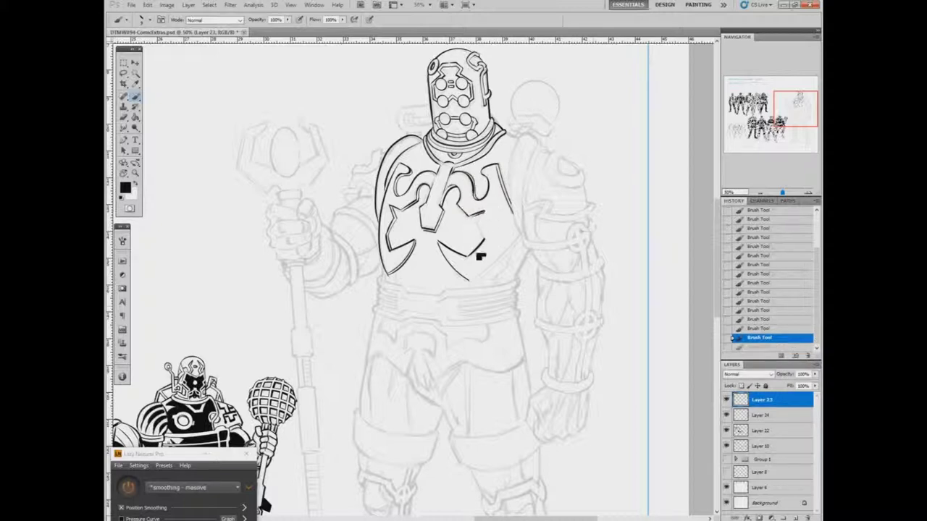
{"action": "left_click_drag", "start_coordinate": [481, 231], "coordinate": [489, 247]}
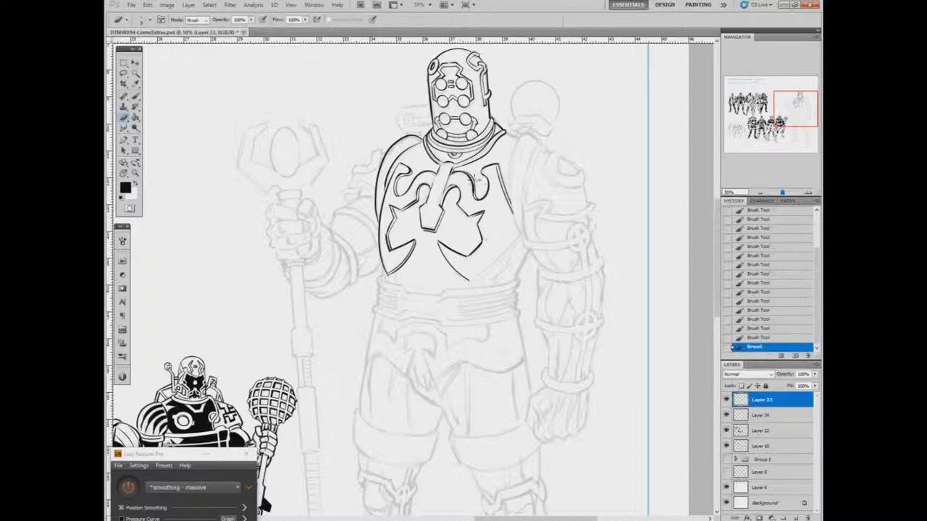
{"action": "key", "text": "b"}
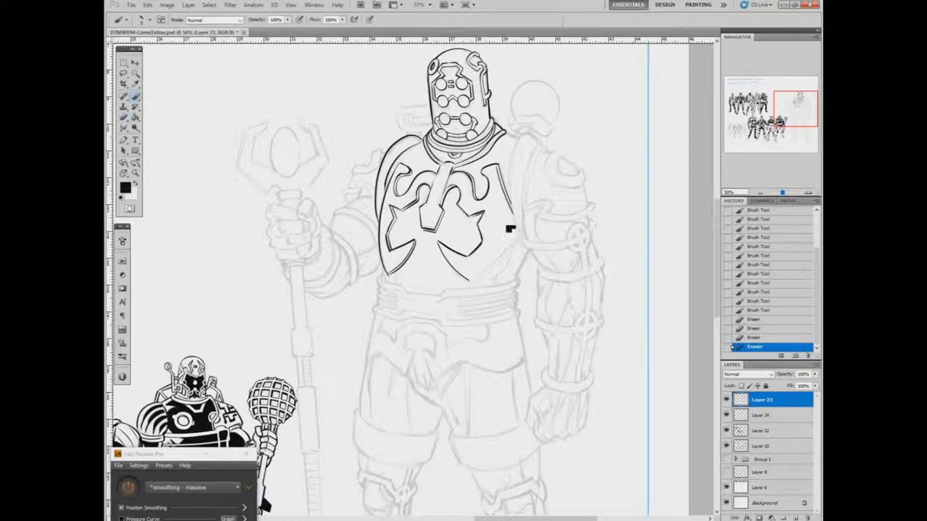
{"action": "mouse_move", "coordinate": [523, 233]}
{"action": "left_mouse_down"}
{"action": "mouse_move", "coordinate": [505, 258]}
{"action": "mouse_move", "coordinate": [472, 281]}
{"action": "left_mouse_up"}
- Ink the shoulder armour to the right of the breastplate, including its rim and raised knob, and erase overlapping lines
{"action": "mouse_move", "coordinate": [525, 142]}
{"action": "left_mouse_down"}
{"action": "mouse_move", "coordinate": [523, 242]}
{"action": "mouse_move", "coordinate": [542, 184]}
{"action": "mouse_move", "coordinate": [538, 196]}
{"action": "mouse_move", "coordinate": [555, 213]}
{"action": "mouse_move", "coordinate": [592, 208]}
{"action": "left_mouse_up"}
{"action": "left_click_drag", "start_coordinate": [527, 222], "coordinate": [595, 218]}
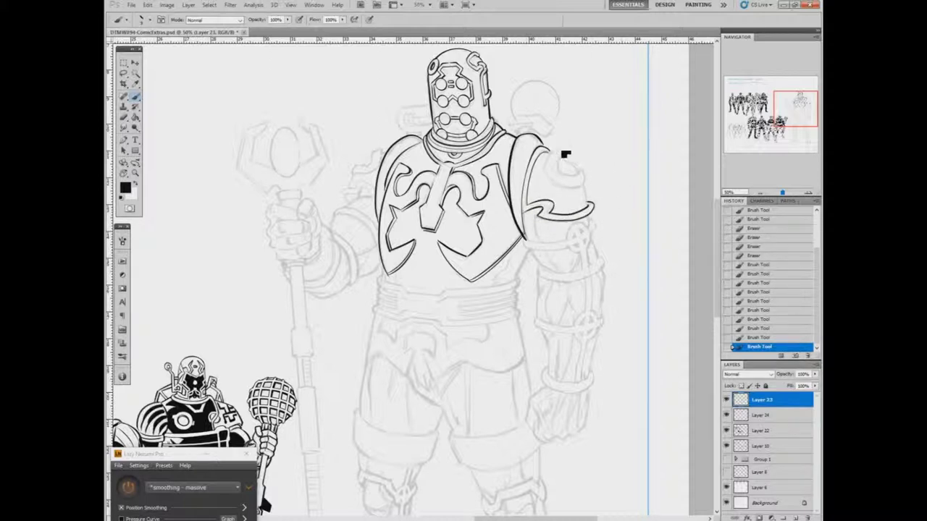
{"action": "mouse_move", "coordinate": [569, 155]}
{"action": "left_mouse_down"}
{"action": "mouse_move", "coordinate": [592, 209]}
{"action": "mouse_move", "coordinate": [572, 168]}
{"action": "left_mouse_up"}
{"action": "key", "text": "e"}
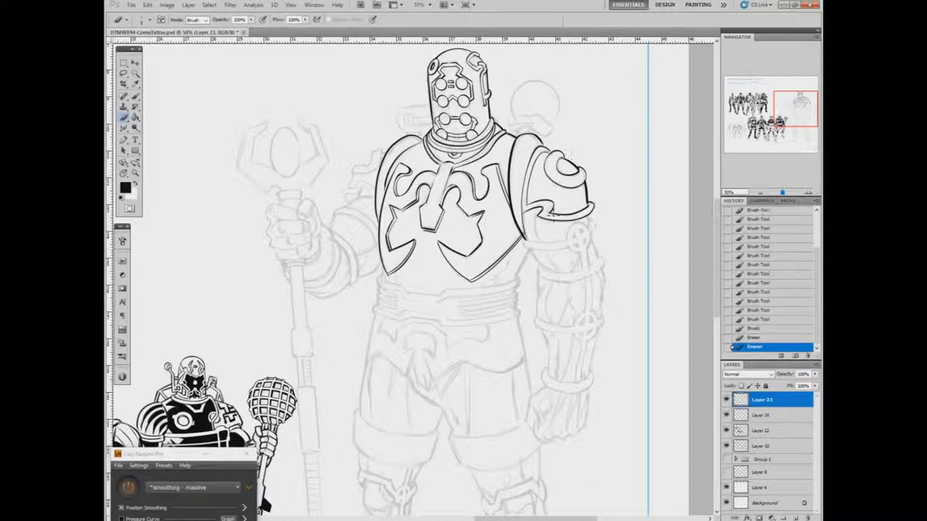
- Ink the upper arm and ridged shoulder armour on the staff-arm side of the breastplate, and erase overlapping lines
{"action": "key", "text": "b"}
{"action": "mouse_move", "coordinate": [354, 209]}
{"action": "left_mouse_down"}
{"action": "mouse_move", "coordinate": [378, 207]}
{"action": "mouse_move", "coordinate": [340, 224]}
{"action": "mouse_move", "coordinate": [368, 258]}
{"action": "mouse_move", "coordinate": [383, 232]}
{"action": "mouse_move", "coordinate": [376, 268]}
{"action": "left_mouse_up"}
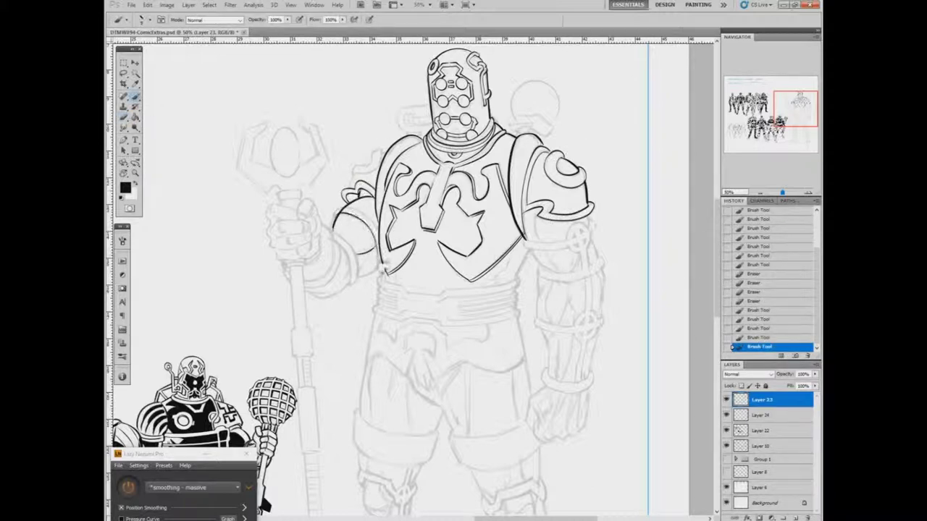
{"action": "key", "text": "ctrl+z"}
{"action": "key", "text": "r"}
{"action": "mouse_move", "coordinate": [186, 170]}
{"action": "left_mouse_down"}
{"action": "mouse_move", "coordinate": [412, 342]}
{"action": "mouse_move", "coordinate": [189, 139]}
{"action": "mouse_move", "coordinate": [416, 387]}
{"action": "left_mouse_up"}
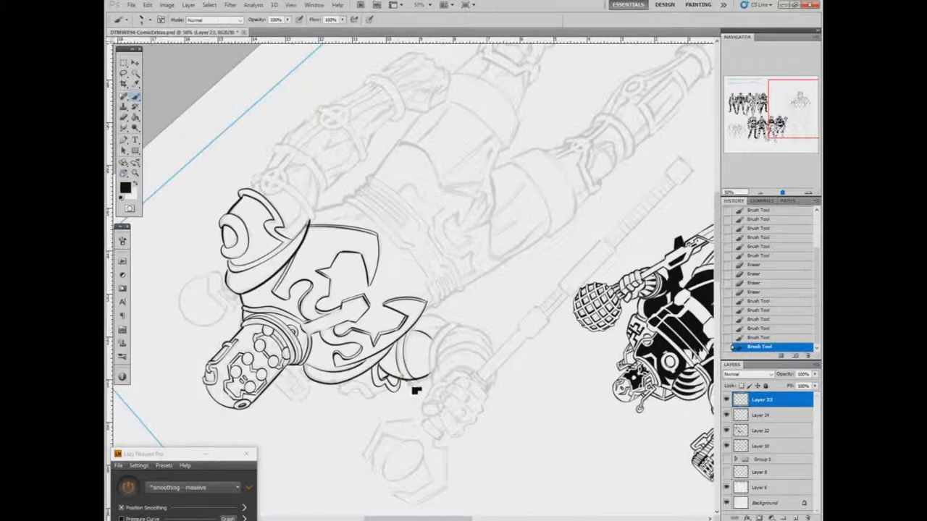
{"action": "key", "text": "r"}
{"action": "key", "text": "Escape"}
{"action": "mouse_move", "coordinate": [391, 159]}
{"action": "left_mouse_down"}
{"action": "mouse_move", "coordinate": [354, 190]}
{"action": "mouse_move", "coordinate": [380, 154]}
{"action": "mouse_move", "coordinate": [362, 178]}
{"action": "left_mouse_up"}
{"action": "key", "text": "e"}
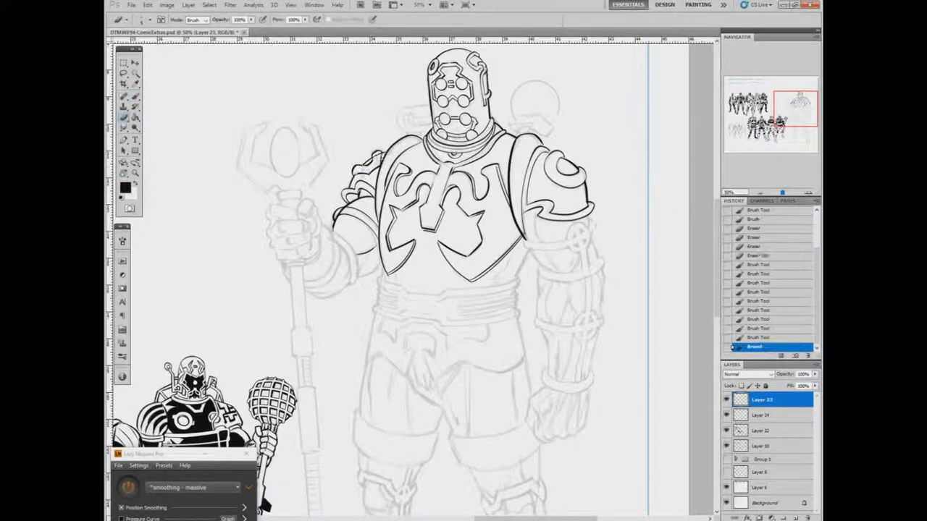
- Ink the staff arm's elbow and the thick banded cuff around its forearm, erasing stray overlaps
{"action": "key", "text": "b"}
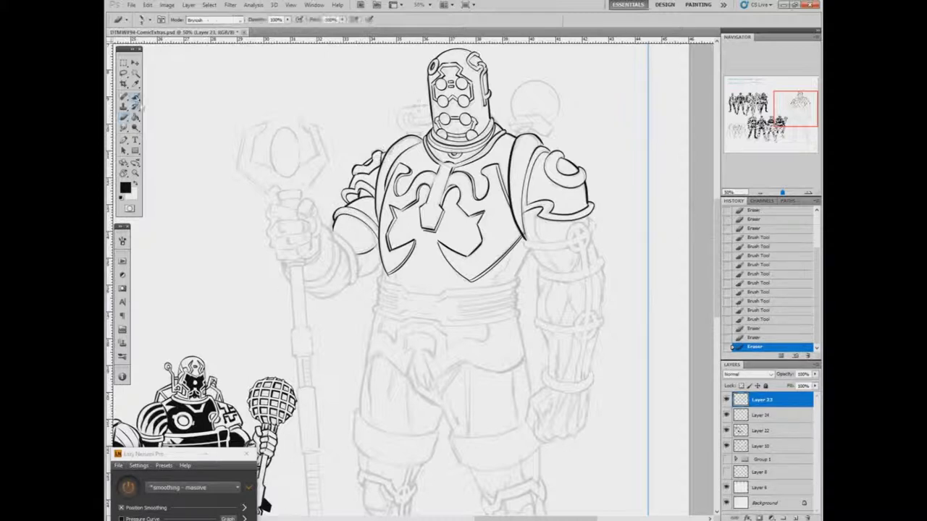
{"action": "mouse_move", "coordinate": [360, 277]}
{"action": "left_mouse_down"}
{"action": "mouse_move", "coordinate": [385, 262]}
{"action": "mouse_move", "coordinate": [343, 245]}
{"action": "mouse_move", "coordinate": [353, 278]}
{"action": "left_mouse_up"}
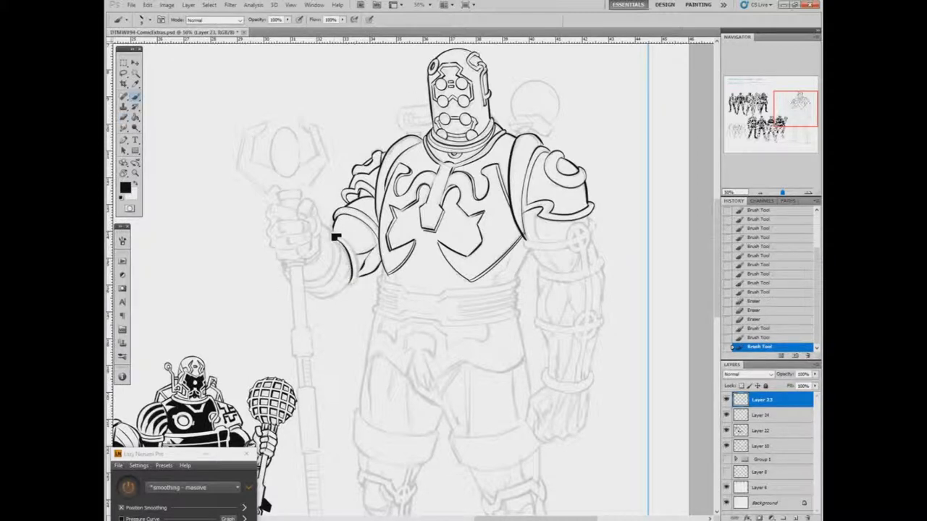
{"action": "mouse_move", "coordinate": [340, 232]}
{"action": "left_mouse_down"}
{"action": "mouse_move", "coordinate": [363, 275]}
{"action": "mouse_move", "coordinate": [344, 288]}
{"action": "left_mouse_up"}
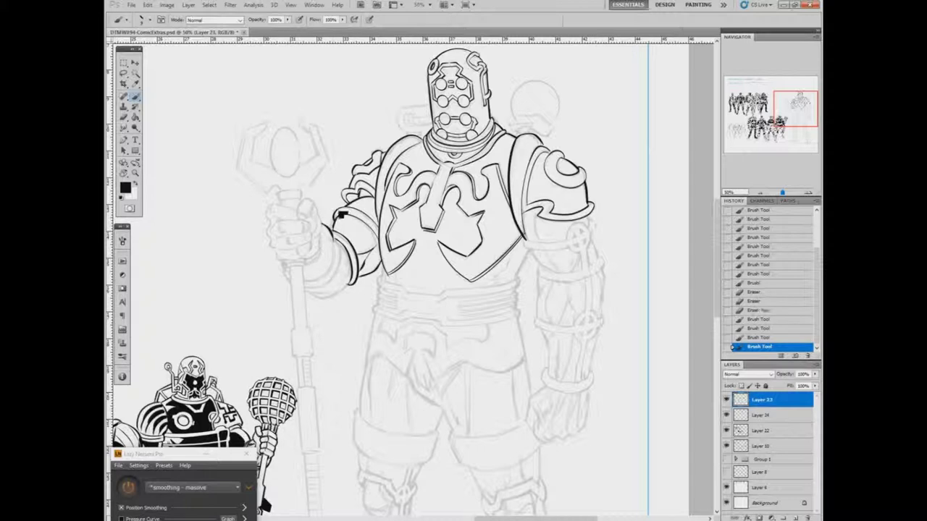
{"action": "mouse_move", "coordinate": [340, 216]}
{"action": "left_mouse_down"}
{"action": "mouse_move", "coordinate": [356, 279]}
{"action": "mouse_move", "coordinate": [345, 274]}
{"action": "left_mouse_up"}
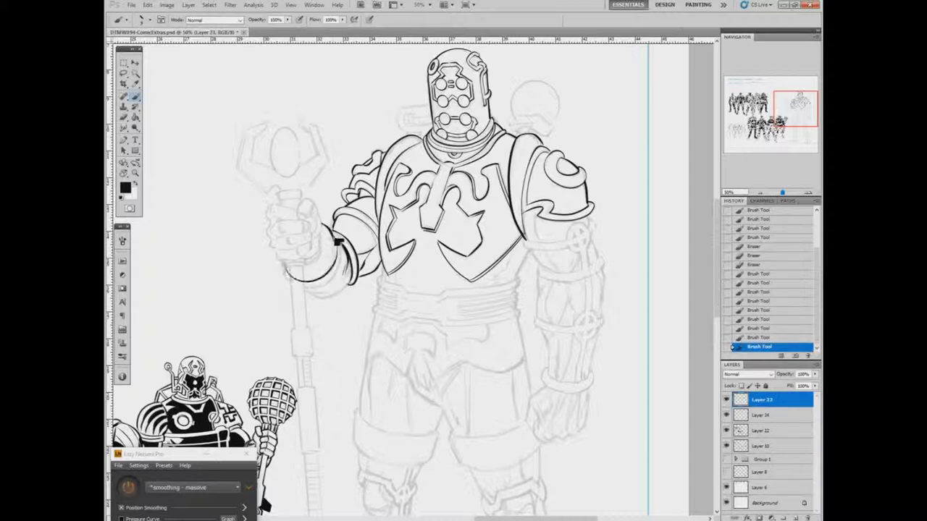
{"action": "left_click_drag", "start_coordinate": [283, 273], "coordinate": [346, 265]}
{"action": "mouse_move", "coordinate": [332, 230]}
{"action": "left_mouse_down"}
{"action": "mouse_move", "coordinate": [345, 283]}
{"action": "mouse_move", "coordinate": [352, 275]}
{"action": "left_mouse_up"}
{"action": "key", "text": "e"}
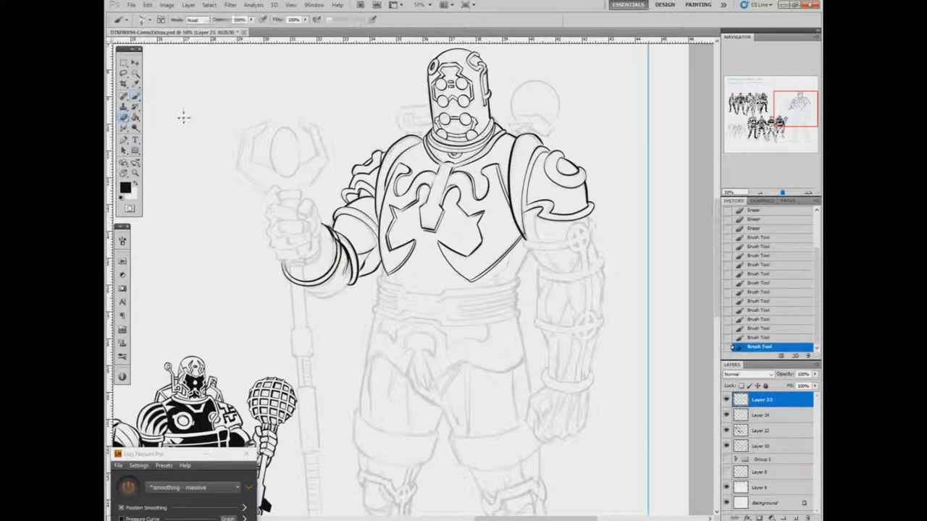
{"action": "mouse_move", "coordinate": [333, 226]}
{"action": "left_mouse_down"}
{"action": "mouse_move", "coordinate": [343, 264]}
{"action": "mouse_move", "coordinate": [346, 253]}
{"action": "left_mouse_up"}
{"action": "key", "text": "b"}
{"action": "left_click_drag", "start_coordinate": [311, 290], "coordinate": [347, 317]}
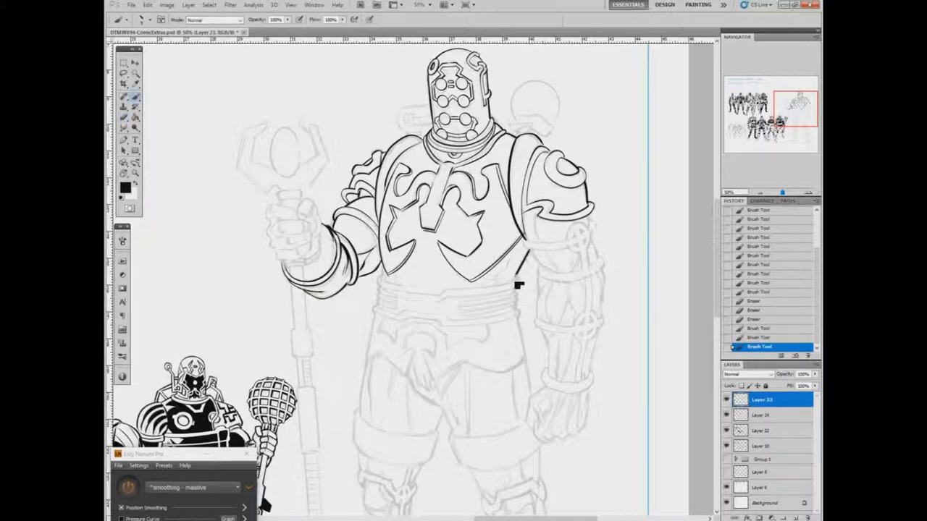
- Ink the torso's side edges between the breastplate and belt, adding hatched shading beneath the lower right edge
{"action": "mouse_move", "coordinate": [525, 235]}
{"action": "left_mouse_down"}
{"action": "mouse_move", "coordinate": [512, 278]}
{"action": "mouse_move", "coordinate": [492, 291]}
{"action": "left_mouse_up"}
{"action": "left_click_drag", "start_coordinate": [509, 277], "coordinate": [498, 293]}
{"action": "left_click_drag", "start_coordinate": [395, 271], "coordinate": [397, 285]}
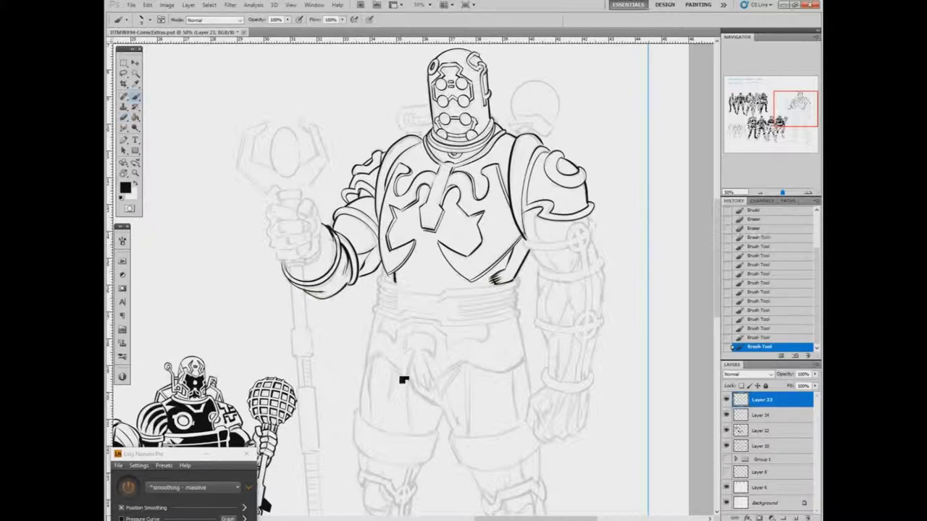
- Ink the wide belt's upper and lower contours and its grooved side panels
{"action": "key", "text": "r"}
{"action": "mouse_move", "coordinate": [404, 379]}
{"action": "left_mouse_down"}
{"action": "mouse_move", "coordinate": [417, 258]}
{"action": "mouse_move", "coordinate": [395, 306]}
{"action": "mouse_move", "coordinate": [409, 391]}
{"action": "left_mouse_up"}
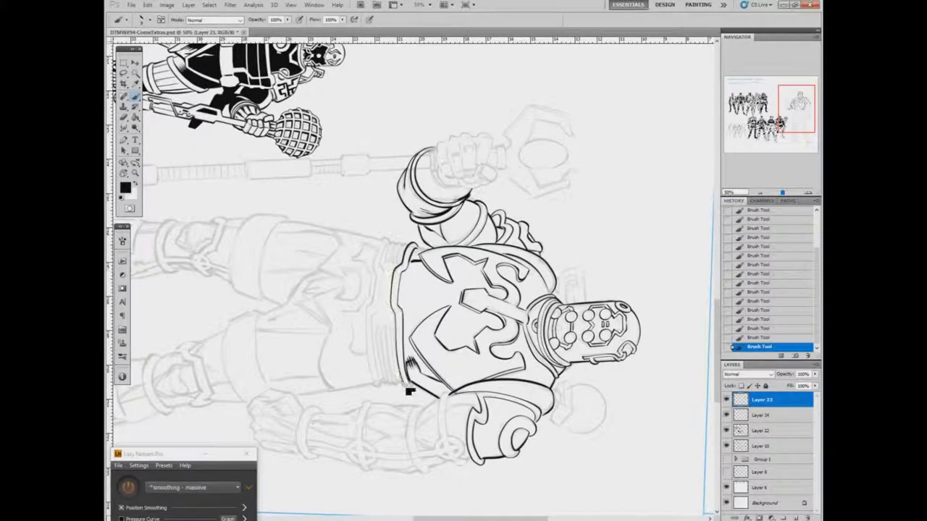
{"action": "key", "text": "ctrl+z"}
{"action": "mouse_move", "coordinate": [397, 313]}
{"action": "left_mouse_down"}
{"action": "mouse_move", "coordinate": [398, 375]}
{"action": "mouse_move", "coordinate": [409, 391]}
{"action": "left_mouse_up"}
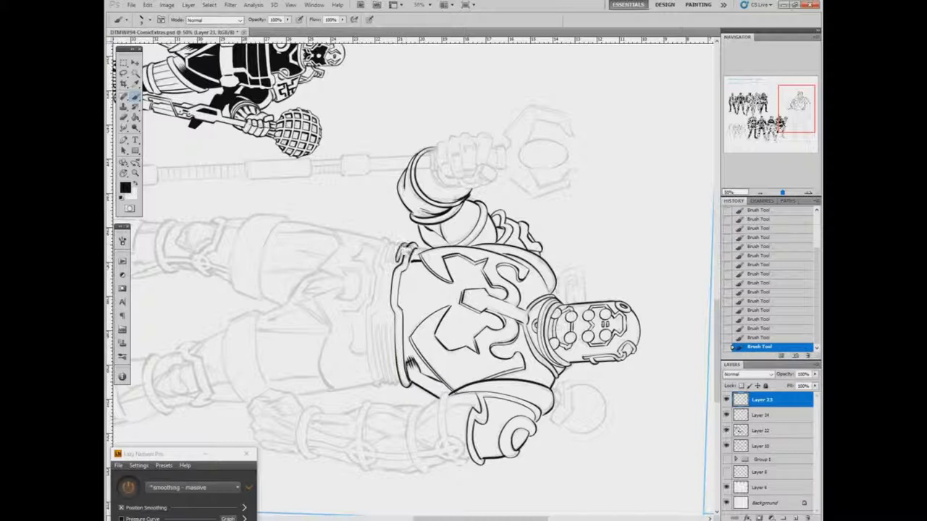
{"action": "mouse_move", "coordinate": [397, 244]}
{"action": "left_mouse_down"}
{"action": "mouse_move", "coordinate": [405, 254]}
{"action": "mouse_move", "coordinate": [399, 269]}
{"action": "left_mouse_up"}
{"action": "left_click_drag", "start_coordinate": [391, 327], "coordinate": [395, 371]}
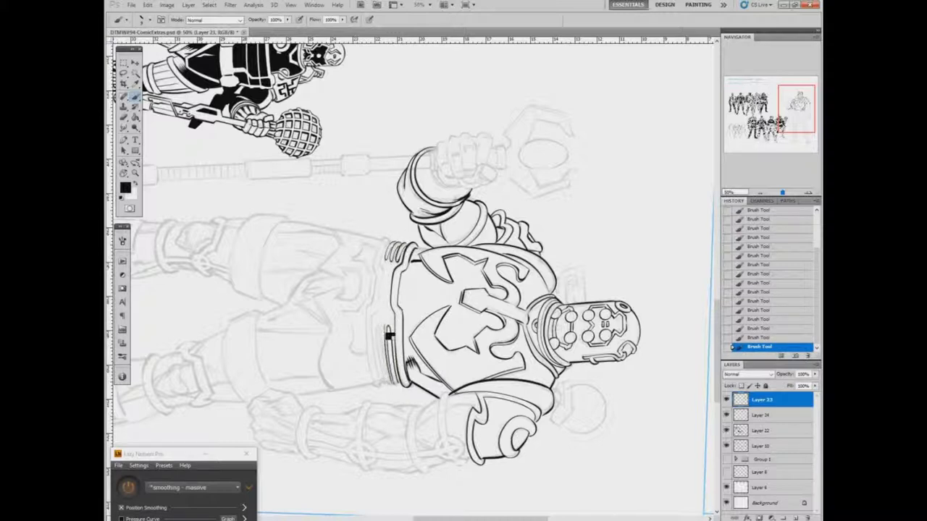
{"action": "mouse_move", "coordinate": [388, 326]}
{"action": "left_mouse_down"}
{"action": "mouse_move", "coordinate": [379, 380]}
{"action": "mouse_move", "coordinate": [395, 380]}
{"action": "left_mouse_up"}
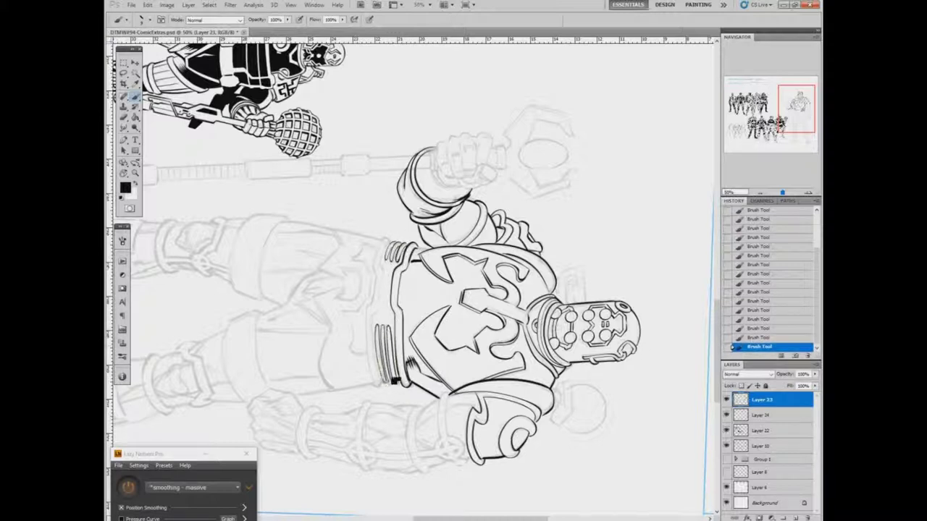
{"action": "left_click_drag", "start_coordinate": [376, 323], "coordinate": [374, 385]}
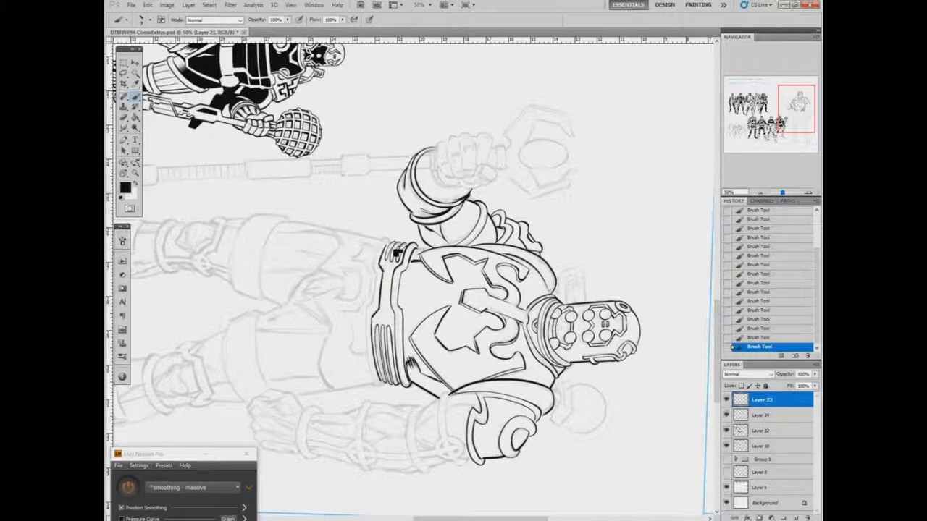
{"action": "left_click_drag", "start_coordinate": [372, 325], "coordinate": [368, 383]}
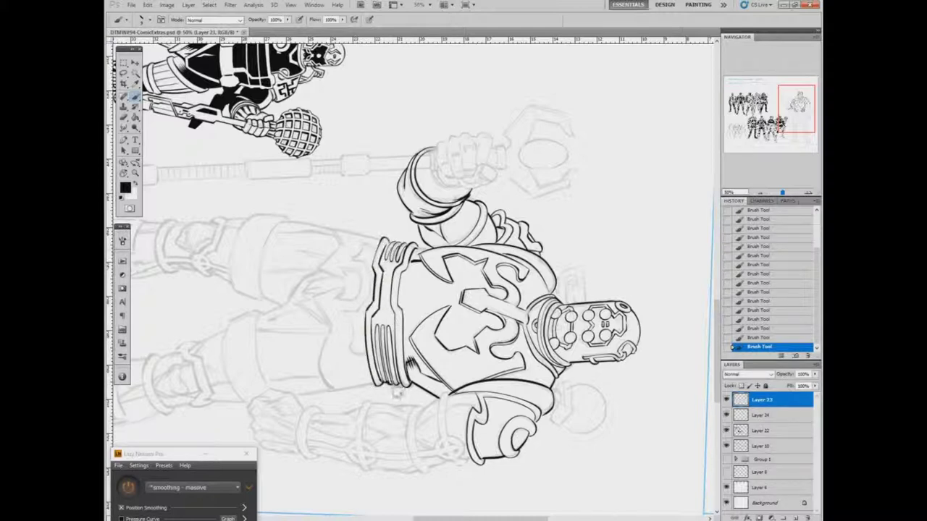
{"action": "key", "text": "Escape"}
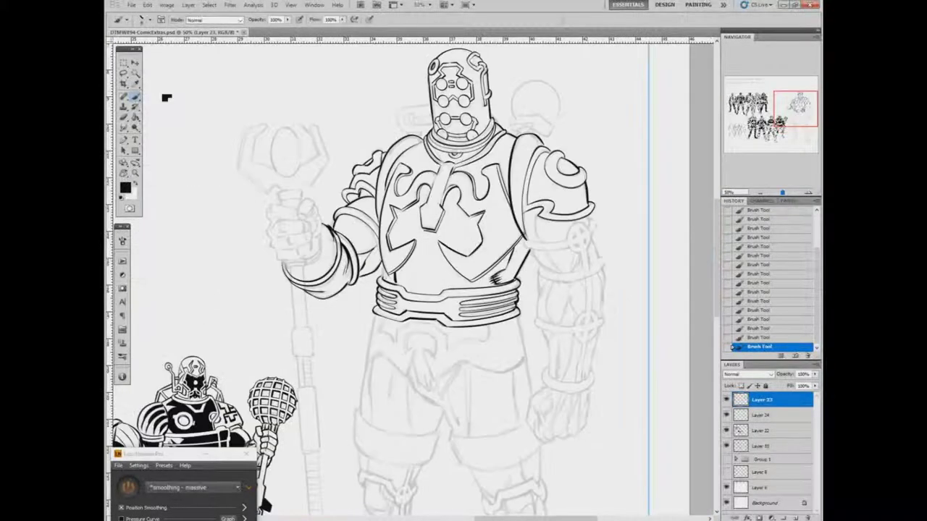
- Ink the lowered arm's upper band, elbow and muscular forearm, with black shading along the muscle lines
{"action": "scroll", "coordinate": [698, 290], "scroll_direction": "down", "scroll_amount": 3}
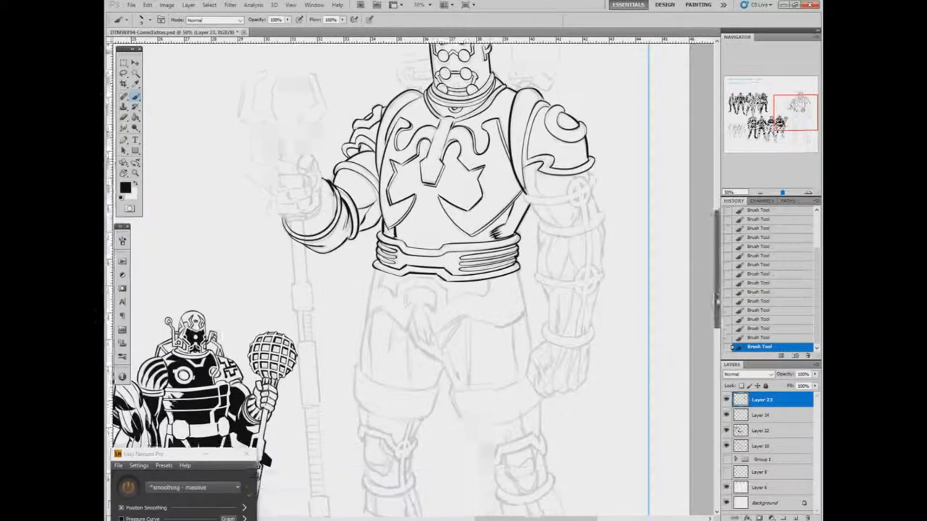
{"action": "mouse_move", "coordinate": [522, 194]}
{"action": "left_mouse_down"}
{"action": "mouse_move", "coordinate": [581, 187]}
{"action": "mouse_move", "coordinate": [592, 168]}
{"action": "left_mouse_up"}
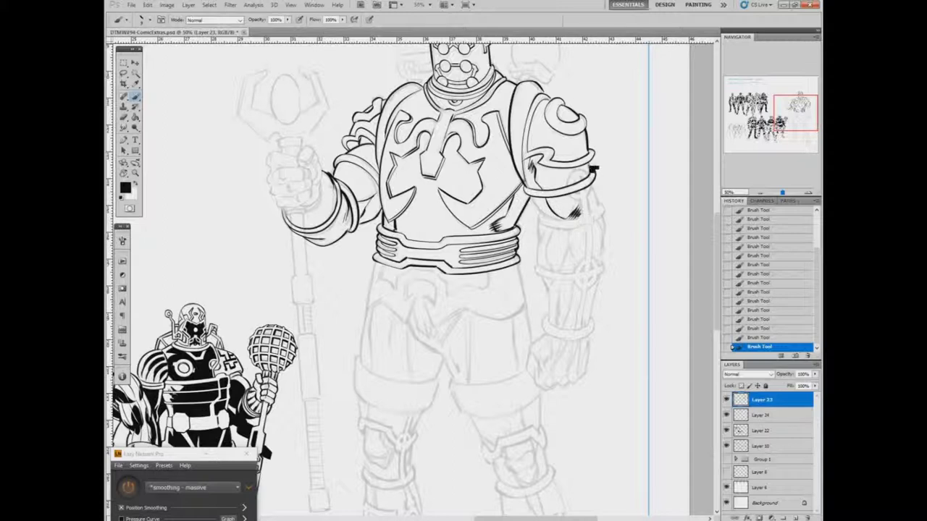
{"action": "mouse_move", "coordinate": [595, 181]}
{"action": "left_mouse_down"}
{"action": "mouse_move", "coordinate": [609, 233]}
{"action": "mouse_move", "coordinate": [602, 254]}
{"action": "left_mouse_up"}
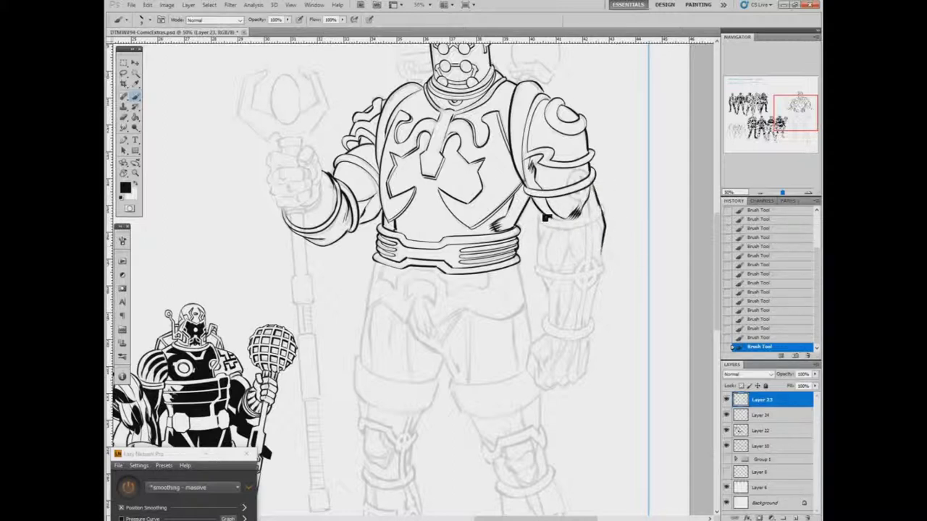
{"action": "left_click_drag", "start_coordinate": [542, 212], "coordinate": [550, 319]}
{"action": "mouse_move", "coordinate": [572, 231]}
{"action": "left_mouse_down"}
{"action": "mouse_move", "coordinate": [553, 238]}
{"action": "mouse_move", "coordinate": [569, 326]}
{"action": "mouse_move", "coordinate": [562, 297]}
{"action": "left_mouse_up"}
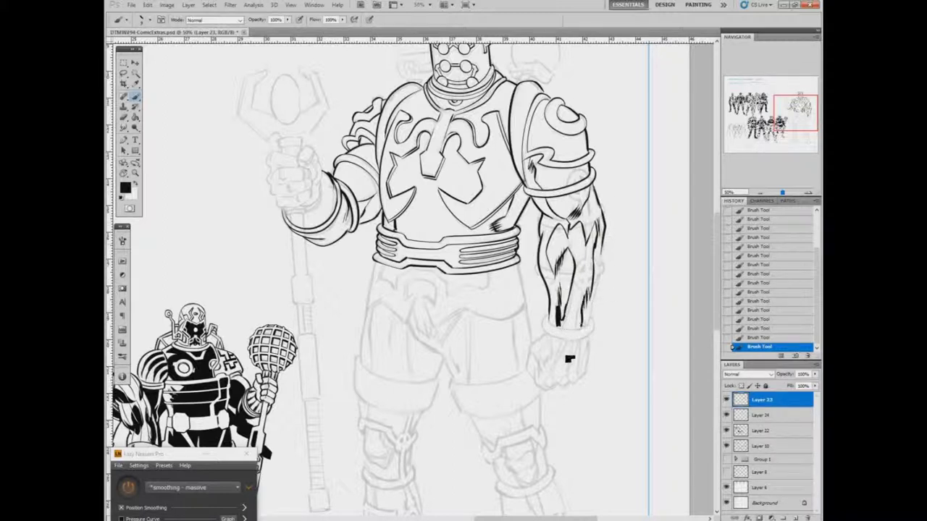
- Ink the lowered arm's clenched fist, including its outline, fingers and shading lines
{"action": "left_click_drag", "start_coordinate": [544, 343], "coordinate": [552, 367]}
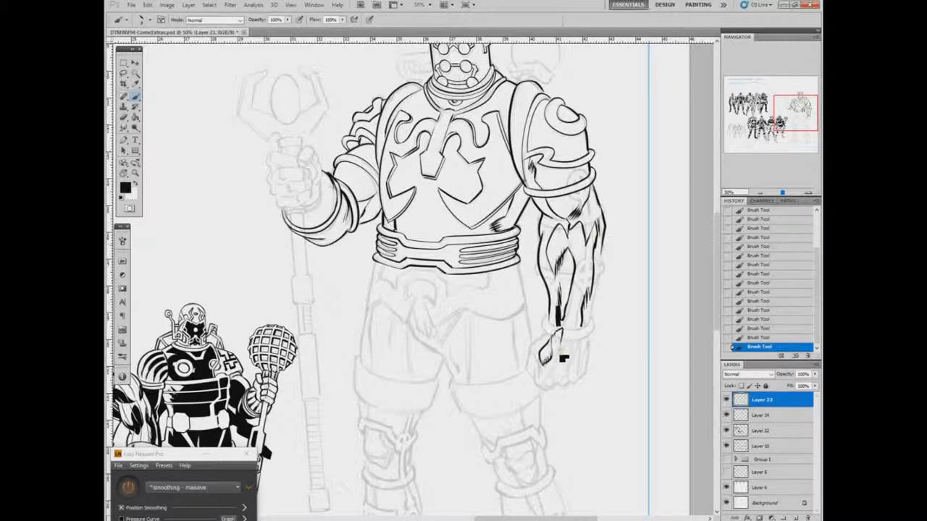
{"action": "mouse_move", "coordinate": [560, 330]}
{"action": "left_mouse_down"}
{"action": "mouse_move", "coordinate": [548, 384]}
{"action": "mouse_move", "coordinate": [584, 345]}
{"action": "mouse_move", "coordinate": [585, 378]}
{"action": "mouse_move", "coordinate": [592, 339]}
{"action": "mouse_move", "coordinate": [565, 391]}
{"action": "left_mouse_up"}
{"action": "mouse_move", "coordinate": [549, 335]}
{"action": "left_mouse_down"}
{"action": "mouse_move", "coordinate": [529, 359]}
{"action": "mouse_move", "coordinate": [540, 376]}
{"action": "left_mouse_up"}
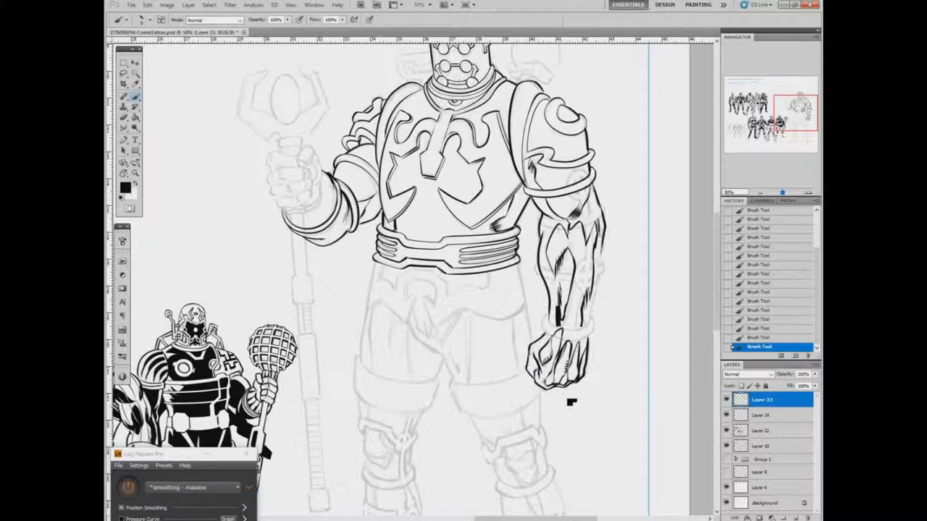
- Ink the wrist, mid-forearm and elbow rings on the lowered arm, and paint white over the muscle lines inside them
{"action": "key", "text": "r"}
{"action": "mouse_move", "coordinate": [572, 340]}
{"action": "left_mouse_down"}
{"action": "mouse_move", "coordinate": [405, 405]}
{"action": "mouse_move", "coordinate": [383, 304]}
{"action": "mouse_move", "coordinate": [395, 344]}
{"action": "left_mouse_up"}
{"action": "left_click_drag", "start_coordinate": [377, 292], "coordinate": [383, 349]}
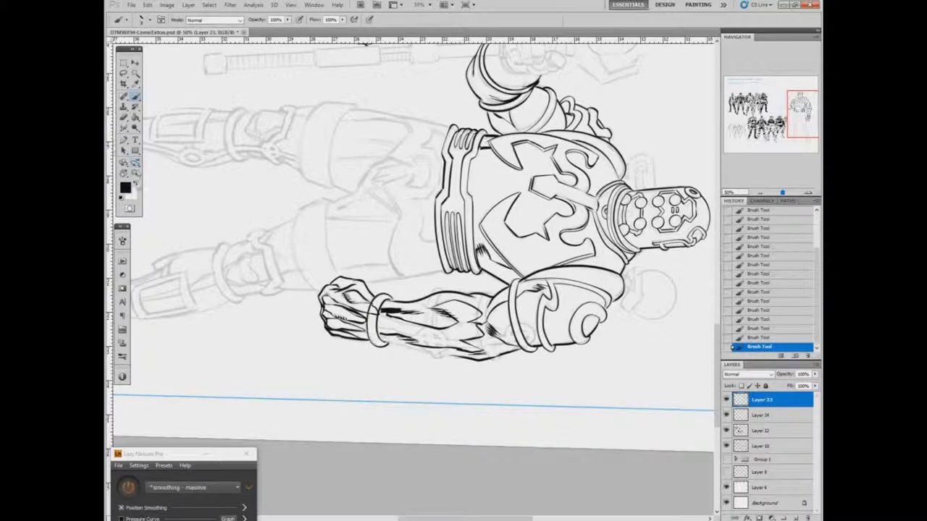
{"action": "key", "text": "x"}
{"action": "key", "text": "x"}
{"action": "mouse_move", "coordinate": [449, 296]}
{"action": "left_mouse_down"}
{"action": "mouse_move", "coordinate": [441, 362]}
{"action": "mouse_move", "coordinate": [431, 324]}
{"action": "mouse_move", "coordinate": [436, 362]}
{"action": "left_mouse_up"}
{"action": "mouse_move", "coordinate": [495, 294]}
{"action": "left_mouse_down"}
{"action": "mouse_move", "coordinate": [483, 312]}
{"action": "mouse_move", "coordinate": [478, 365]}
{"action": "left_mouse_up"}
{"action": "key", "text": "x"}
{"action": "mouse_move", "coordinate": [489, 311]}
{"action": "left_mouse_down"}
{"action": "mouse_move", "coordinate": [484, 341]}
{"action": "mouse_move", "coordinate": [494, 301]}
{"action": "mouse_move", "coordinate": [491, 356]}
{"action": "left_mouse_up"}
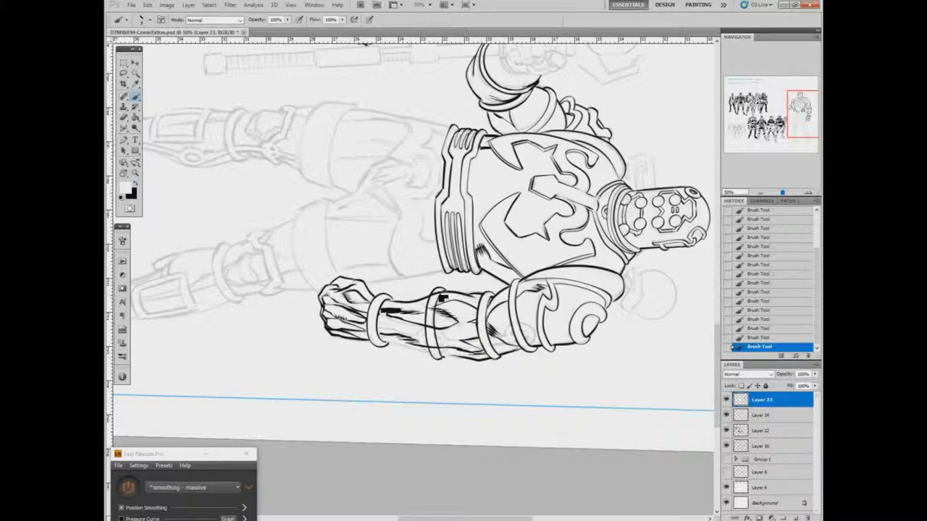
{"action": "left_click_drag", "start_coordinate": [442, 293], "coordinate": [443, 359]}
{"action": "mouse_move", "coordinate": [432, 319]}
{"action": "left_mouse_down"}
{"action": "mouse_move", "coordinate": [435, 345]}
{"action": "mouse_move", "coordinate": [439, 293]}
{"action": "left_mouse_up"}
{"action": "key", "text": "x"}
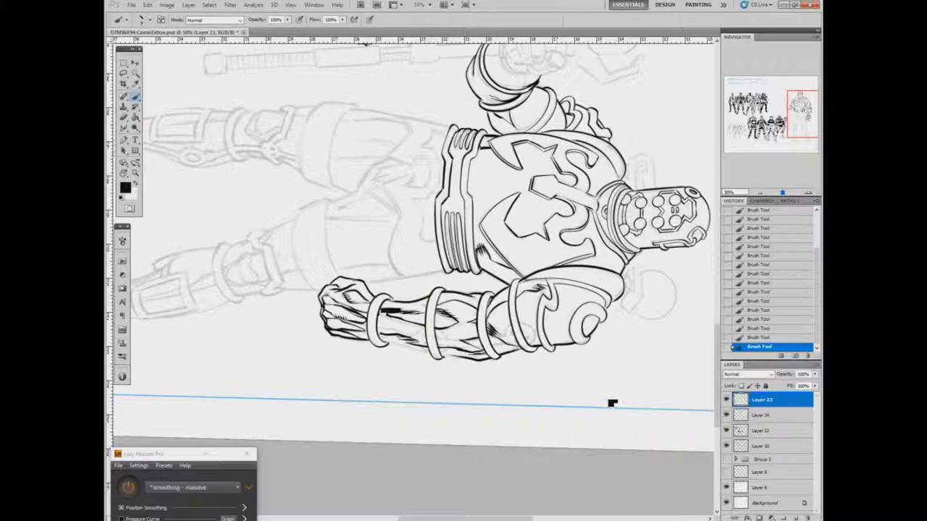
- Ink the round crossed joints and connecting rods along the lowered arm, and clear the lines inside them with white
{"action": "left_click_drag", "start_coordinate": [191, 220], "coordinate": [360, 307]}
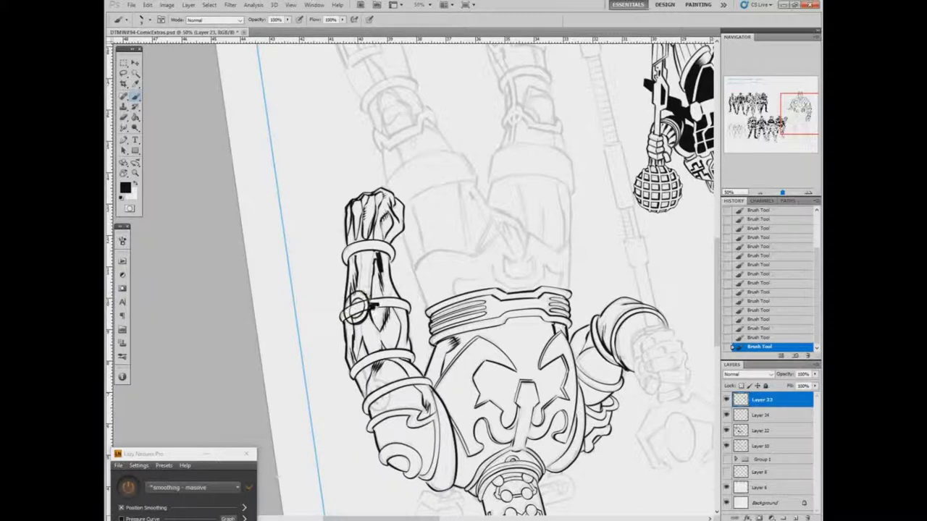
{"action": "key", "text": "x"}
{"action": "left_click_drag", "start_coordinate": [354, 310], "coordinate": [357, 307]}
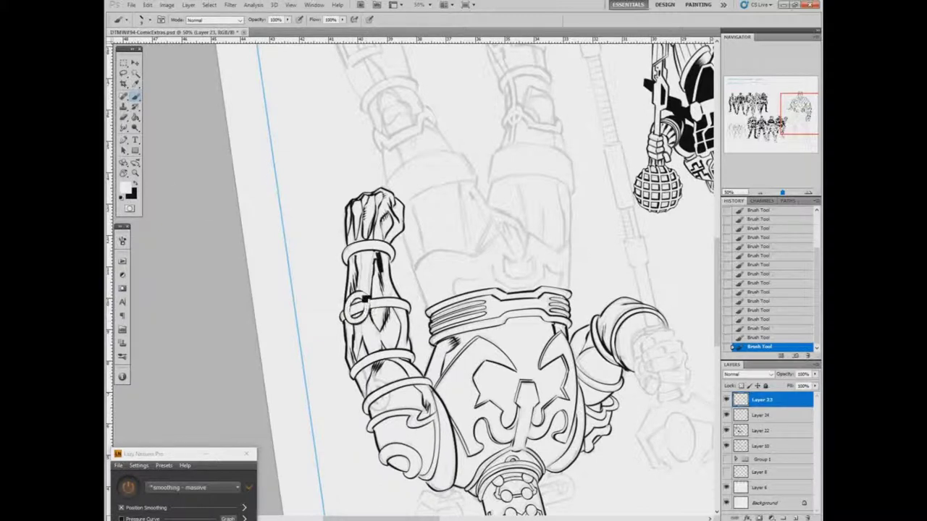
{"action": "key", "text": "x"}
{"action": "mouse_move", "coordinate": [373, 261]}
{"action": "left_mouse_down"}
{"action": "mouse_move", "coordinate": [367, 322]}
{"action": "mouse_move", "coordinate": [386, 401]}
{"action": "mouse_move", "coordinate": [357, 303]}
{"action": "mouse_move", "coordinate": [384, 415]}
{"action": "left_mouse_up"}
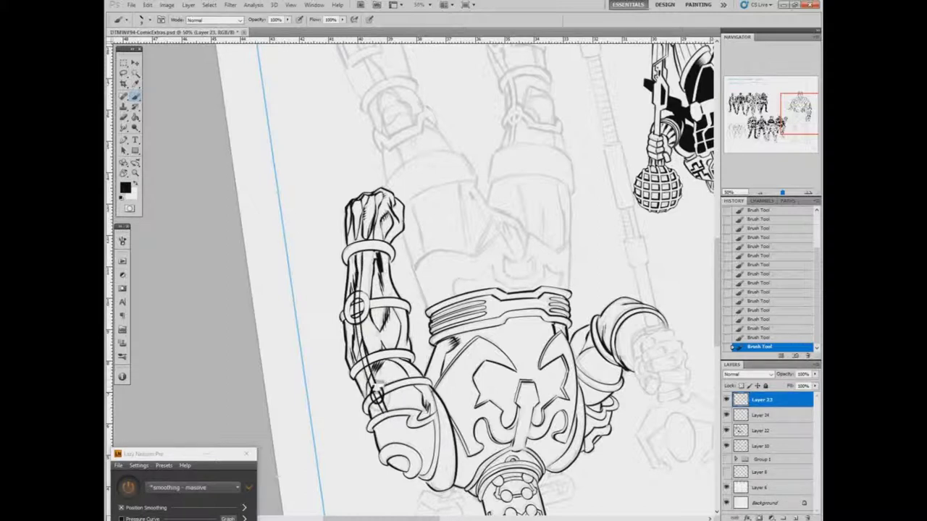
{"action": "key", "text": "x"}
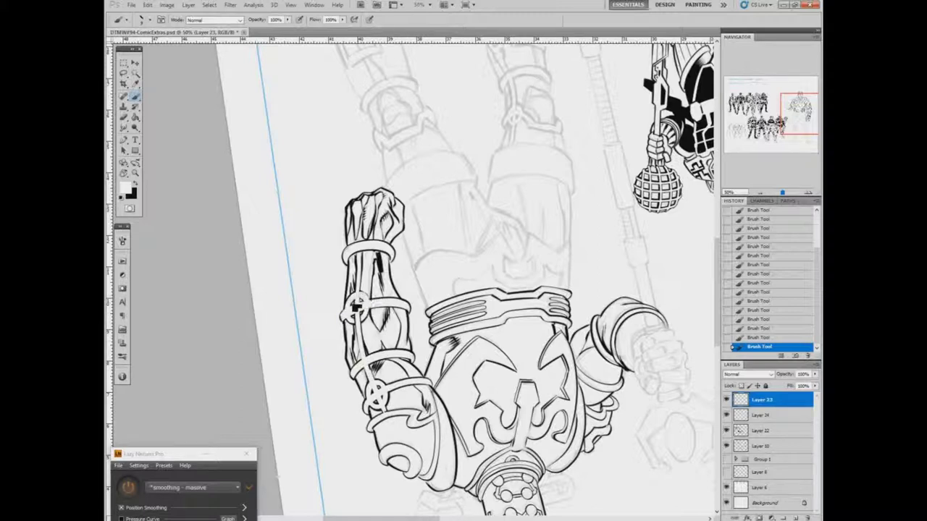
- Ink the hip armour's outer contours, jagged hem, scalloped trim and central emblem, then clean up the emblem's lines with white
{"action": "key", "text": "r"}
{"action": "left_click_drag", "start_coordinate": [259, 406], "coordinate": [557, 152]}
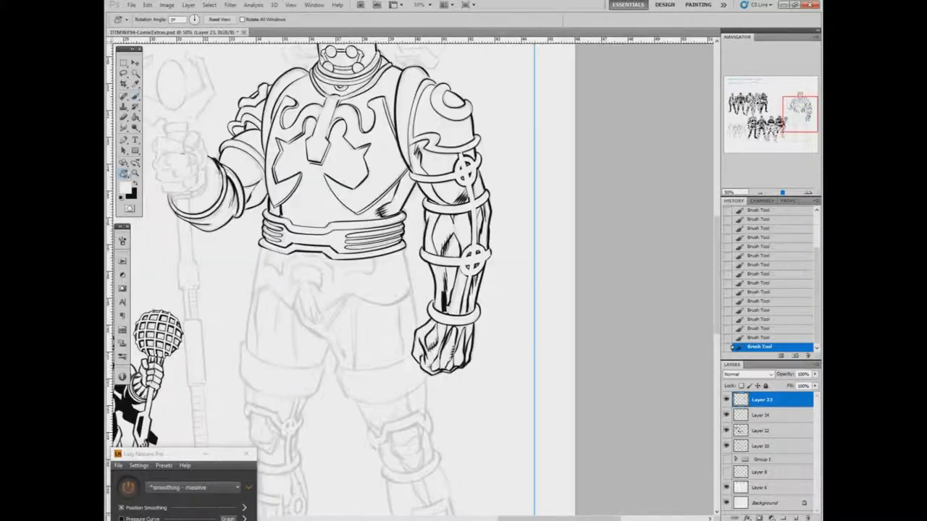
{"action": "key", "text": "b"}
{"action": "key", "text": "x"}
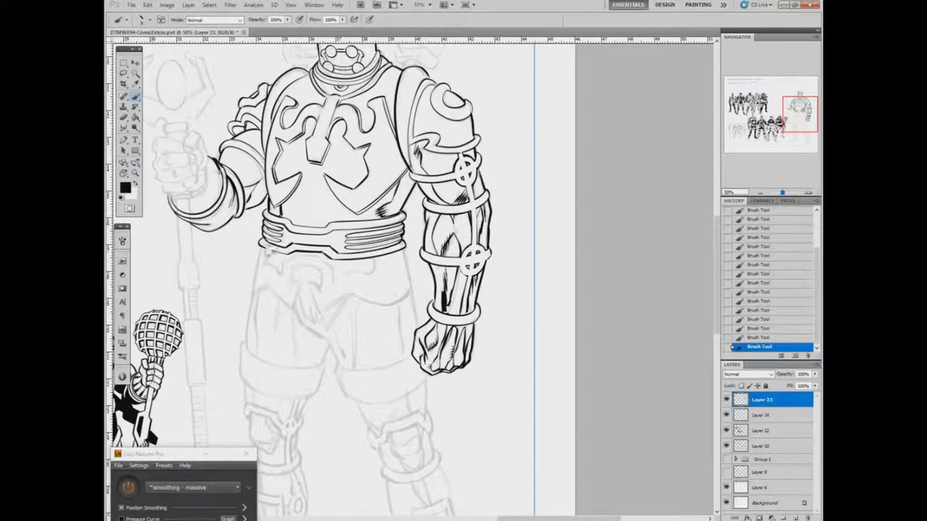
{"action": "mouse_move", "coordinate": [266, 251]}
{"action": "left_mouse_down"}
{"action": "mouse_move", "coordinate": [254, 293]}
{"action": "mouse_move", "coordinate": [293, 313]}
{"action": "left_mouse_up"}
{"action": "mouse_move", "coordinate": [272, 271]}
{"action": "left_mouse_down"}
{"action": "mouse_move", "coordinate": [297, 265]}
{"action": "mouse_move", "coordinate": [291, 259]}
{"action": "mouse_move", "coordinate": [330, 269]}
{"action": "mouse_move", "coordinate": [300, 263]}
{"action": "mouse_move", "coordinate": [327, 266]}
{"action": "mouse_move", "coordinate": [307, 264]}
{"action": "mouse_move", "coordinate": [323, 265]}
{"action": "mouse_move", "coordinate": [340, 288]}
{"action": "mouse_move", "coordinate": [373, 281]}
{"action": "left_mouse_up"}
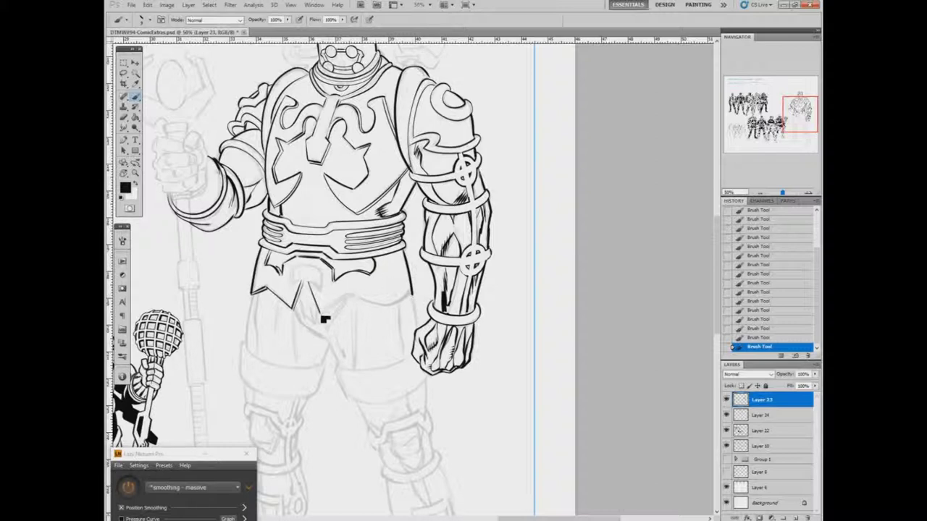
{"action": "left_click_drag", "start_coordinate": [351, 302], "coordinate": [373, 304]}
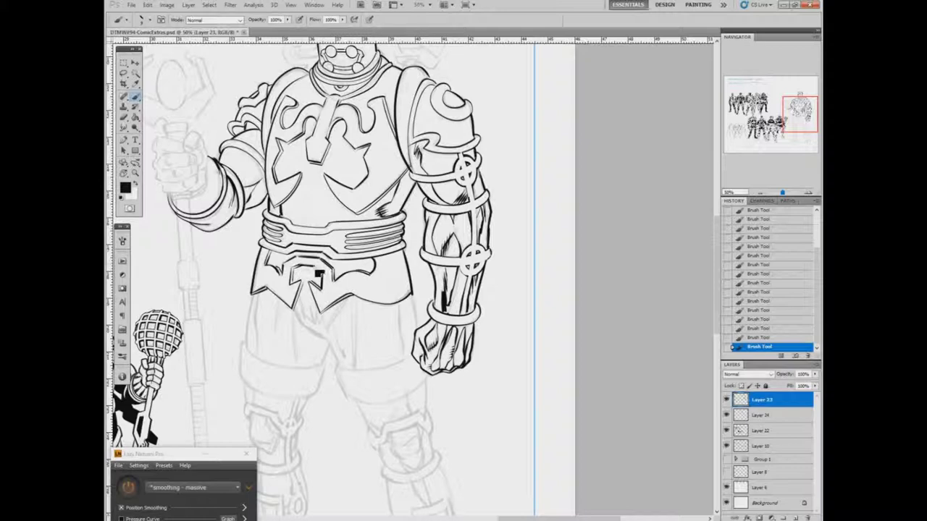
{"action": "key", "text": "x"}
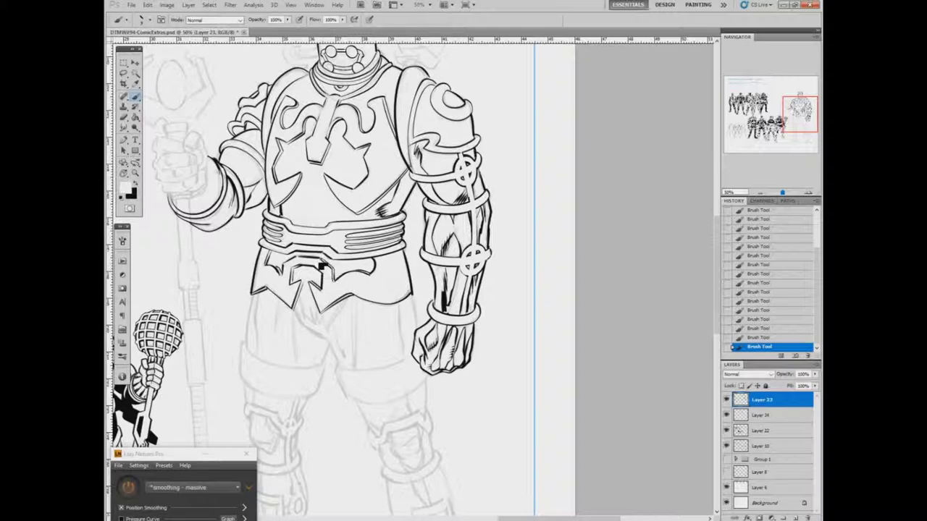
{"action": "left_click", "coordinate": [302, 270]}
{"action": "key", "text": "x"}
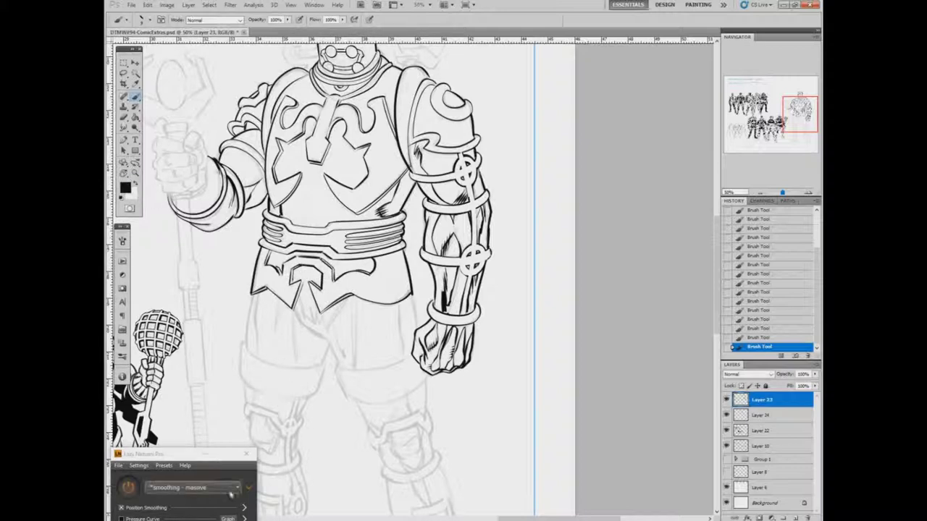
- Ink the staff-side thigh and kneecap below the hip armour, with long muscle lines and hatching around the knee
{"action": "scroll", "coordinate": [457, 356], "scroll_direction": "up", "scroll_amount": 3}
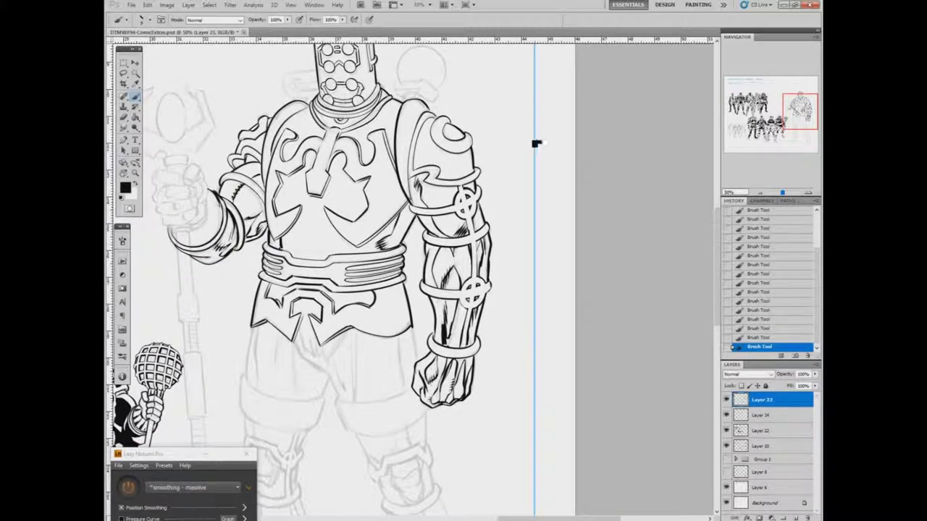
{"action": "scroll", "coordinate": [326, 246], "scroll_direction": "down", "scroll_amount": 5}
{"action": "left_click_drag", "start_coordinate": [299, 190], "coordinate": [330, 249]}
{"action": "scroll", "coordinate": [326, 246], "scroll_direction": "down", "scroll_amount": 5}
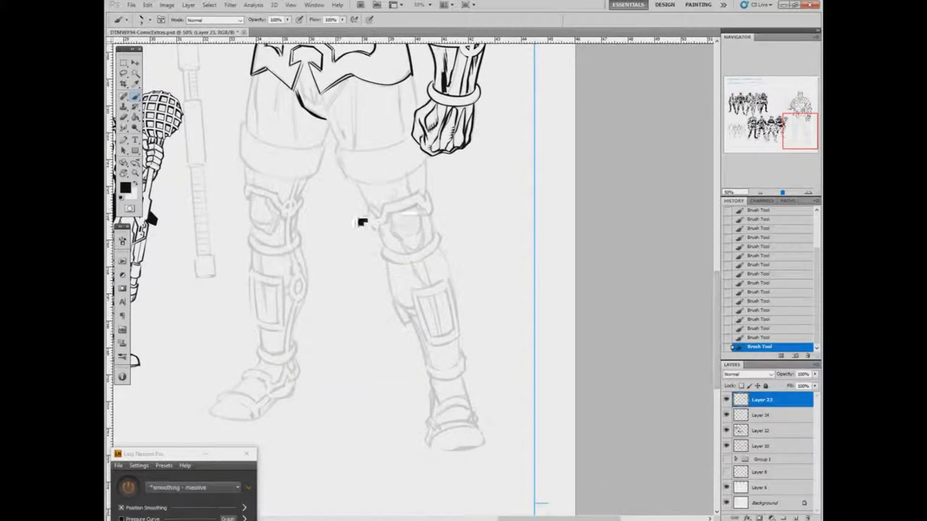
{"action": "right_click", "coordinate": [361, 217]}
{"action": "mouse_move", "coordinate": [254, 72]}
{"action": "left_mouse_down"}
{"action": "mouse_move", "coordinate": [254, 221]}
{"action": "mouse_move", "coordinate": [279, 225]}
{"action": "mouse_move", "coordinate": [268, 237]}
{"action": "mouse_move", "coordinate": [278, 216]}
{"action": "left_mouse_up"}
{"action": "left_click_drag", "start_coordinate": [327, 129], "coordinate": [288, 213]}
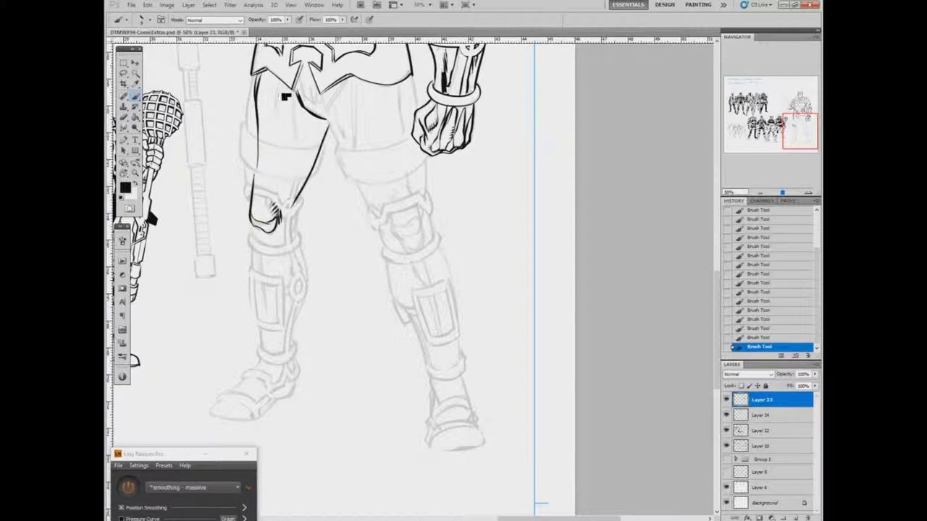
{"action": "left_click_drag", "start_coordinate": [254, 86], "coordinate": [263, 236]}
{"action": "mouse_move", "coordinate": [280, 105]}
{"action": "left_mouse_down"}
{"action": "mouse_move", "coordinate": [311, 103]}
{"action": "mouse_move", "coordinate": [306, 88]}
{"action": "mouse_move", "coordinate": [299, 181]}
{"action": "left_mouse_up"}
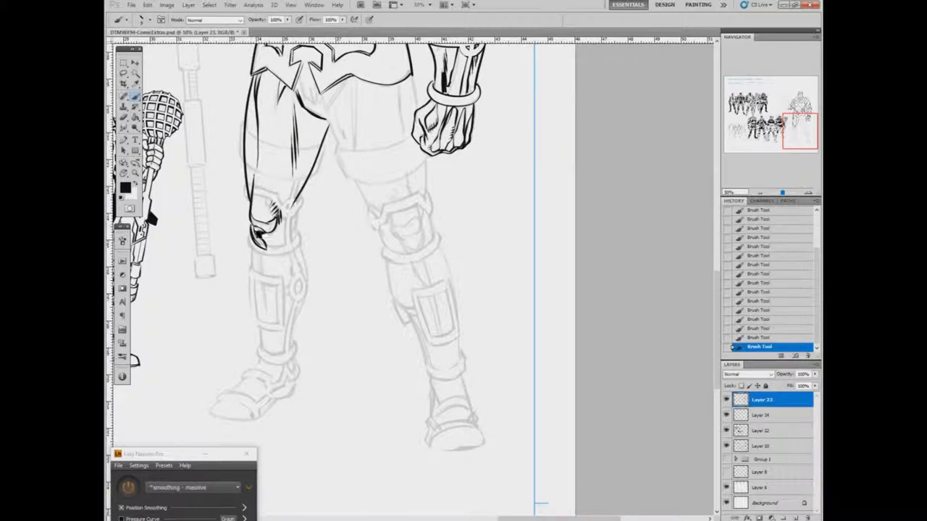
- Ink the staff-side lower leg and foot, including the shin and calf contours, ankle shading and hatched side of the foot
{"action": "left_click_drag", "start_coordinate": [279, 240], "coordinate": [262, 259]}
{"action": "mouse_move", "coordinate": [304, 194]}
{"action": "left_mouse_down"}
{"action": "mouse_move", "coordinate": [297, 240]}
{"action": "mouse_move", "coordinate": [255, 301]}
{"action": "mouse_move", "coordinate": [262, 358]}
{"action": "left_mouse_up"}
{"action": "left_click_drag", "start_coordinate": [272, 246], "coordinate": [266, 322]}
{"action": "mouse_move", "coordinate": [310, 239]}
{"action": "left_mouse_down"}
{"action": "mouse_move", "coordinate": [309, 295]}
{"action": "mouse_move", "coordinate": [297, 373]}
{"action": "left_mouse_up"}
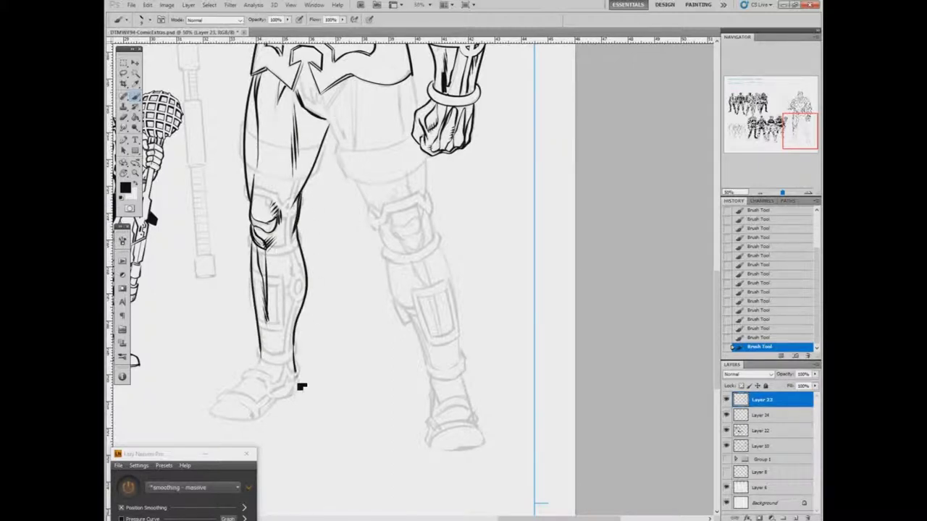
{"action": "scroll", "coordinate": [301, 386], "scroll_direction": "down", "scroll_amount": 5}
{"action": "mouse_move", "coordinate": [242, 308]}
{"action": "left_mouse_down"}
{"action": "mouse_move", "coordinate": [213, 353]}
{"action": "mouse_move", "coordinate": [266, 352]}
{"action": "mouse_move", "coordinate": [297, 326]}
{"action": "left_mouse_up"}
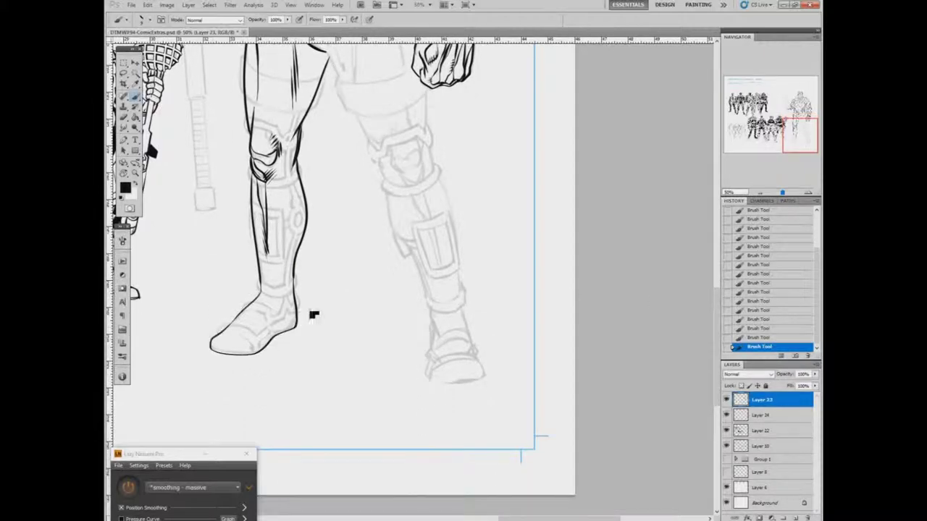
{"action": "mouse_move", "coordinate": [234, 348]}
{"action": "left_mouse_down"}
{"action": "mouse_move", "coordinate": [292, 289]}
{"action": "mouse_move", "coordinate": [242, 356]}
{"action": "mouse_move", "coordinate": [290, 318]}
{"action": "mouse_move", "coordinate": [249, 358]}
{"action": "mouse_move", "coordinate": [290, 329]}
{"action": "left_mouse_up"}
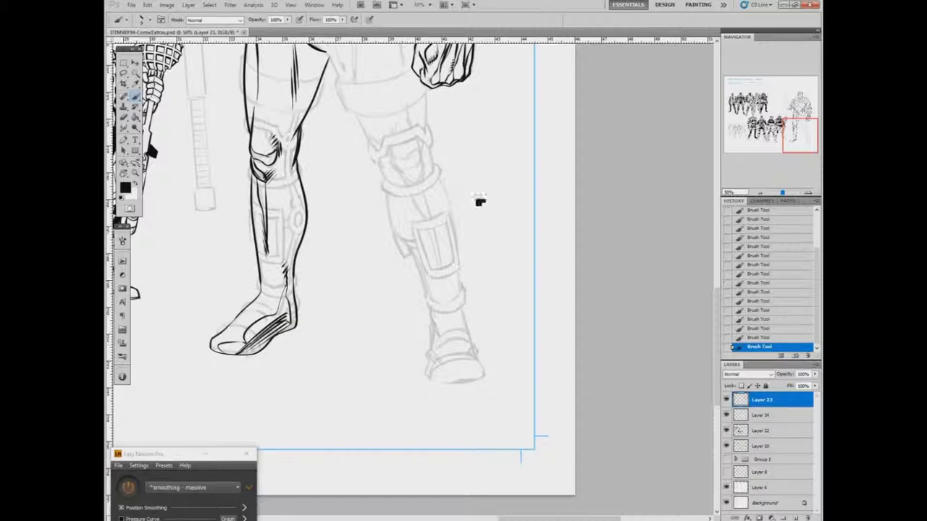
- Ink the crotch folds and the opposite thigh's inner and outer contours with muscle lines, undoing a stray stroke
{"action": "scroll", "coordinate": [480, 202], "scroll_direction": "up", "scroll_amount": 4}
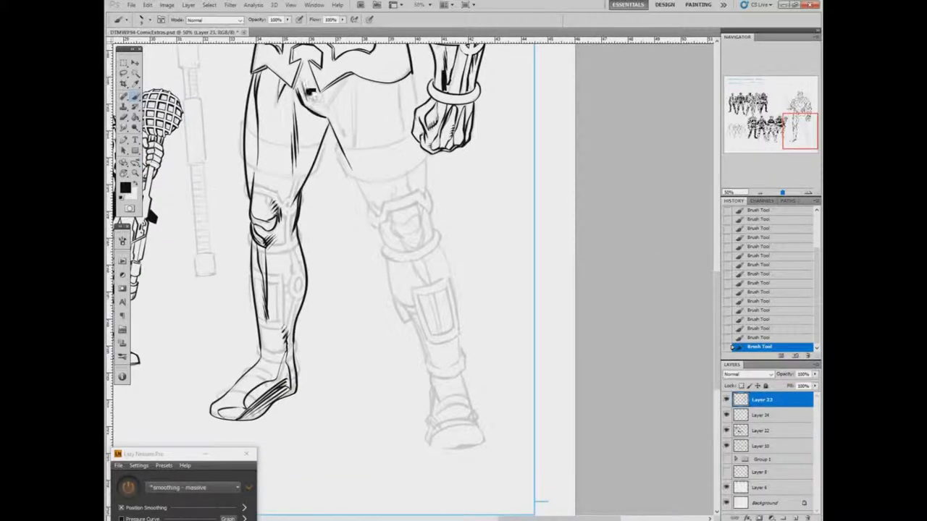
{"action": "mouse_move", "coordinate": [310, 91]}
{"action": "left_mouse_down"}
{"action": "mouse_move", "coordinate": [337, 95]}
{"action": "mouse_move", "coordinate": [358, 81]}
{"action": "mouse_move", "coordinate": [337, 116]}
{"action": "mouse_move", "coordinate": [359, 82]}
{"action": "mouse_move", "coordinate": [353, 155]}
{"action": "left_mouse_up"}
{"action": "mouse_move", "coordinate": [399, 81]}
{"action": "left_mouse_down"}
{"action": "mouse_move", "coordinate": [409, 177]}
{"action": "mouse_move", "coordinate": [420, 108]}
{"action": "left_mouse_up"}
{"action": "key", "text": "ctrl+z"}
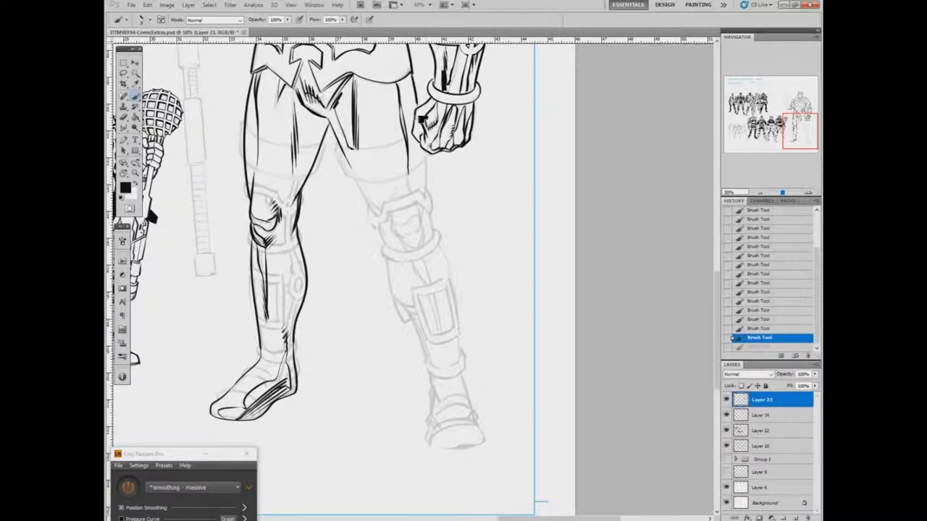
{"action": "left_click_drag", "start_coordinate": [426, 161], "coordinate": [435, 187]}
- Ink the opposite leg's kneecap, lower thigh muscles and upper shin line, and thicken the shading behind the staff-side knee
{"action": "mouse_move", "coordinate": [340, 156]}
{"action": "left_mouse_down"}
{"action": "mouse_move", "coordinate": [377, 194]}
{"action": "mouse_move", "coordinate": [397, 182]}
{"action": "mouse_move", "coordinate": [384, 217]}
{"action": "mouse_move", "coordinate": [424, 250]}
{"action": "left_mouse_up"}
{"action": "left_click_drag", "start_coordinate": [433, 210], "coordinate": [421, 244]}
{"action": "left_click_drag", "start_coordinate": [431, 194], "coordinate": [420, 221]}
{"action": "mouse_move", "coordinate": [417, 254]}
{"action": "left_mouse_down"}
{"action": "mouse_move", "coordinate": [407, 248]}
{"action": "mouse_move", "coordinate": [436, 319]}
{"action": "left_mouse_up"}
{"action": "left_click_drag", "start_coordinate": [381, 218], "coordinate": [397, 260]}
{"action": "left_click_drag", "start_coordinate": [440, 221], "coordinate": [431, 245]}
{"action": "left_click_drag", "start_coordinate": [307, 191], "coordinate": [297, 237]}
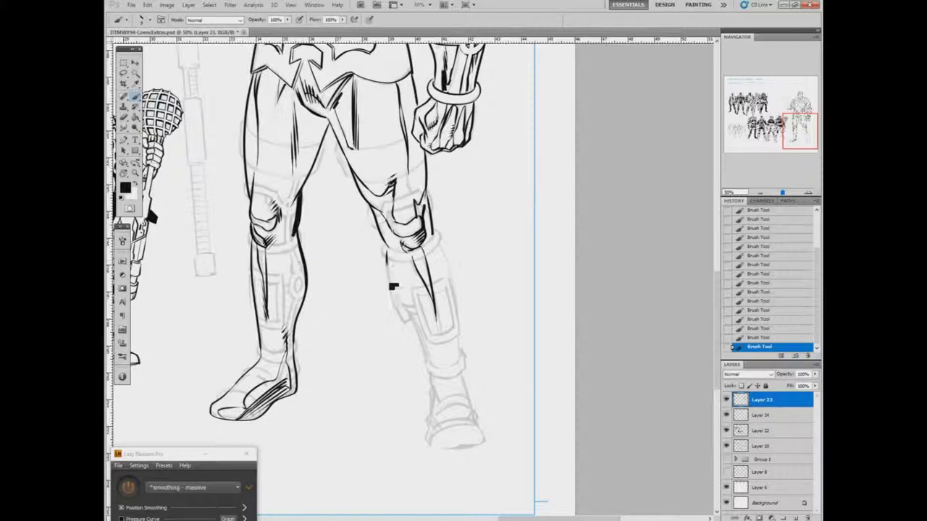
- Ink the opposite leg's calf, shin and foot with muscle lines and toe hatching, and erase a small part of the linework
{"action": "left_click_drag", "start_coordinate": [387, 261], "coordinate": [432, 425]}
{"action": "scroll", "coordinate": [433, 425], "scroll_direction": "down", "scroll_amount": 3}
{"action": "mouse_move", "coordinate": [437, 160]}
{"action": "left_mouse_down"}
{"action": "mouse_move", "coordinate": [455, 209]}
{"action": "mouse_move", "coordinate": [464, 308]}
{"action": "mouse_move", "coordinate": [428, 363]}
{"action": "mouse_move", "coordinate": [478, 364]}
{"action": "left_mouse_up"}
{"action": "left_click_drag", "start_coordinate": [467, 305], "coordinate": [485, 359]}
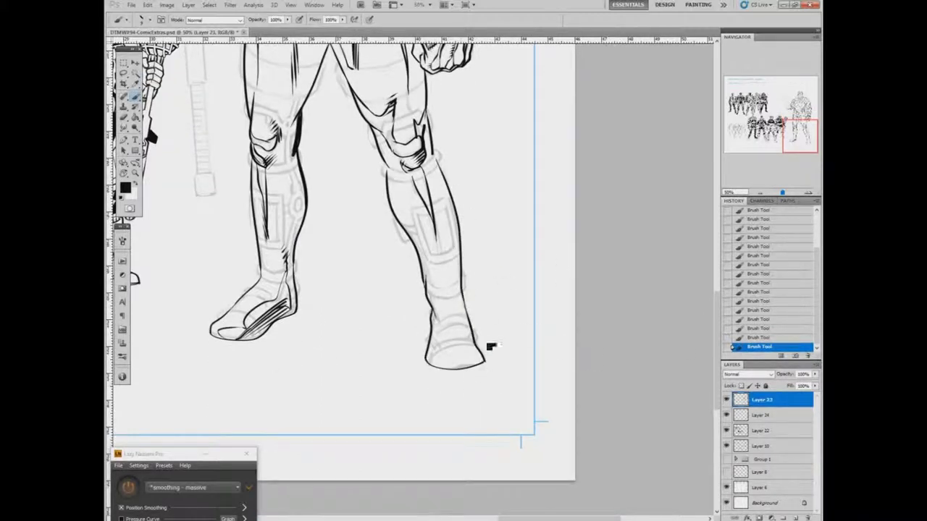
{"action": "mouse_move", "coordinate": [405, 190]}
{"action": "left_mouse_down"}
{"action": "mouse_move", "coordinate": [440, 271]}
{"action": "mouse_move", "coordinate": [431, 298]}
{"action": "left_mouse_up"}
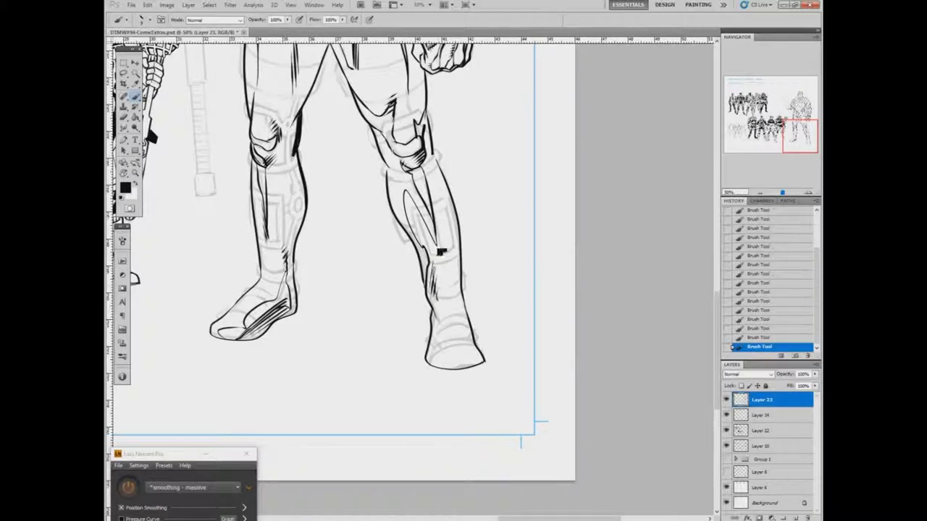
{"action": "left_click_drag", "start_coordinate": [435, 217], "coordinate": [438, 353]}
{"action": "mouse_move", "coordinate": [449, 319]}
{"action": "left_mouse_down"}
{"action": "mouse_move", "coordinate": [474, 362]}
{"action": "mouse_move", "coordinate": [467, 350]}
{"action": "mouse_move", "coordinate": [436, 359]}
{"action": "mouse_move", "coordinate": [461, 350]}
{"action": "left_mouse_up"}
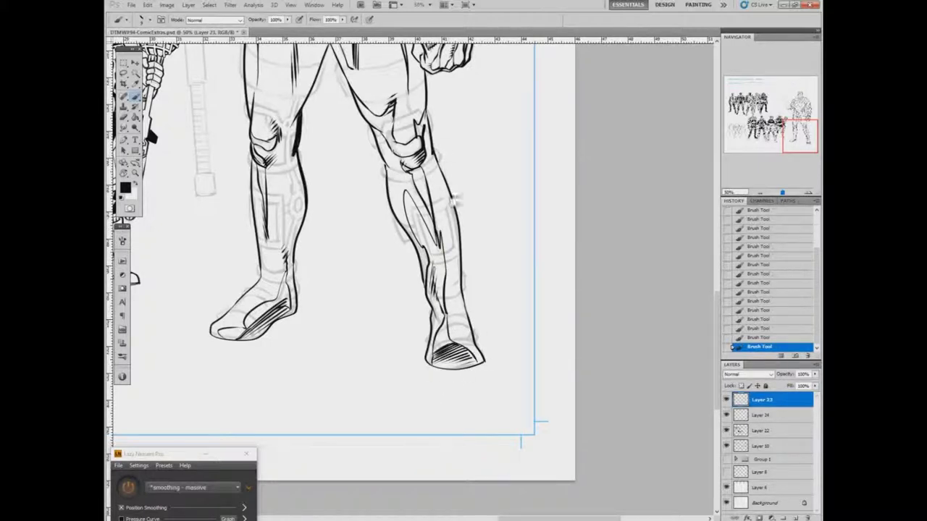
{"action": "key", "text": "e"}
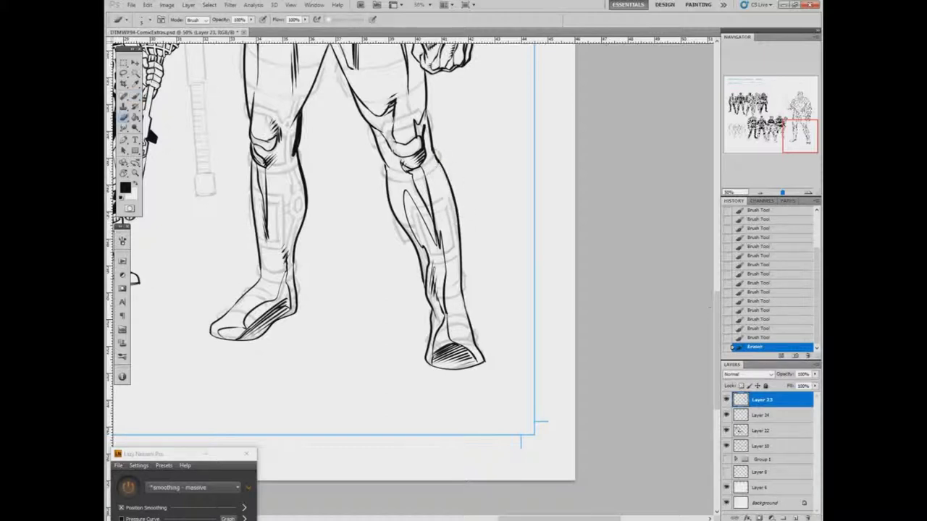
- Lower the opacity of the inked body layer, Layer 23, and add a new layer above it for the leg armour
{"action": "left_click_drag", "start_coordinate": [718, 352], "coordinate": [717, 322]}
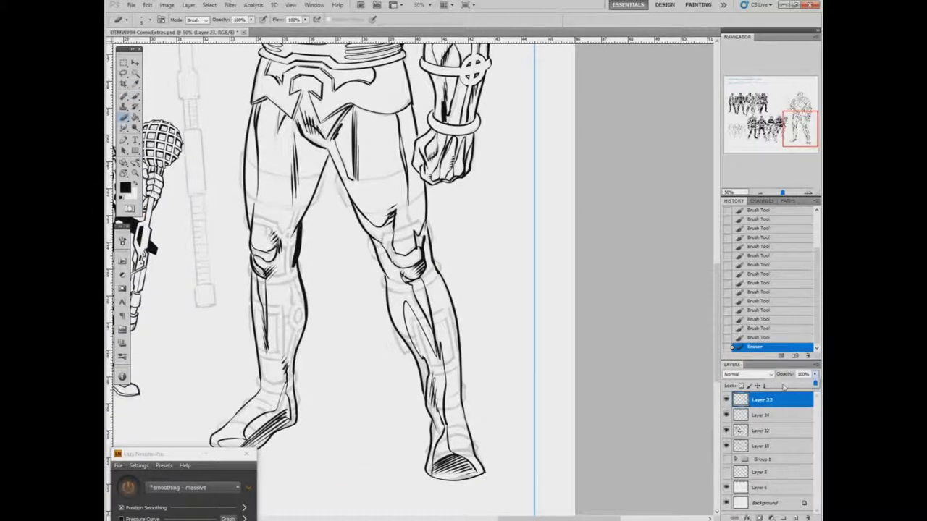
{"action": "left_click_drag", "start_coordinate": [784, 374], "coordinate": [767, 374]}
{"action": "left_click", "coordinate": [796, 518]}
- Turn the canvas sideways and ink the staff-side leg's wide thigh cuff, knee guard and ring below the knee
{"action": "key", "text": "r"}
{"action": "mouse_move", "coordinate": [507, 217]}
{"action": "left_mouse_down"}
{"action": "mouse_move", "coordinate": [463, 145]}
{"action": "mouse_move", "coordinate": [405, 116]}
{"action": "mouse_move", "coordinate": [515, 275]}
{"action": "mouse_move", "coordinate": [511, 298]}
{"action": "left_mouse_up"}
{"action": "key", "text": "b"}
{"action": "left_click_drag", "start_coordinate": [493, 218], "coordinate": [478, 293]}
{"action": "left_click_drag", "start_coordinate": [467, 226], "coordinate": [457, 261]}
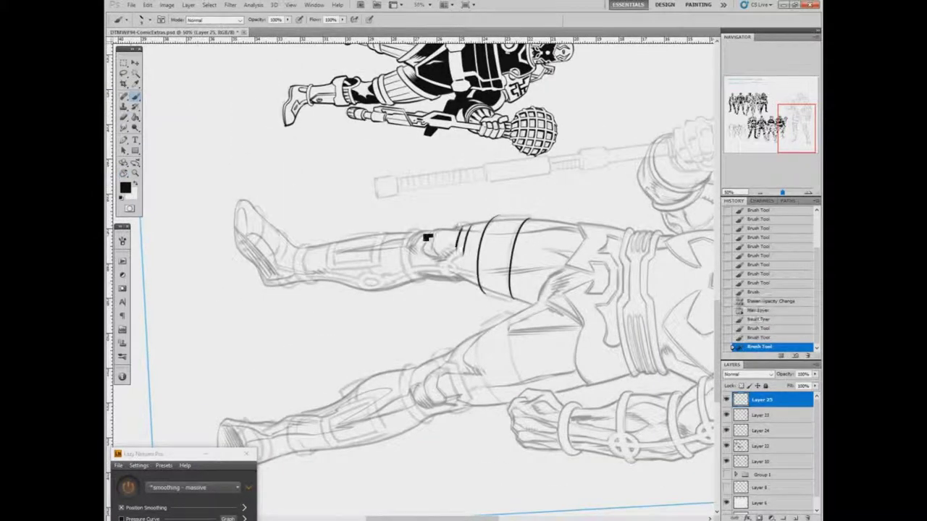
{"action": "mouse_move", "coordinate": [420, 232]}
{"action": "left_mouse_down"}
{"action": "mouse_move", "coordinate": [414, 281]}
{"action": "mouse_move", "coordinate": [423, 283]}
{"action": "left_mouse_up"}
{"action": "mouse_move", "coordinate": [469, 223]}
{"action": "left_mouse_down"}
{"action": "mouse_move", "coordinate": [461, 256]}
{"action": "mouse_move", "coordinate": [445, 266]}
{"action": "left_mouse_up"}
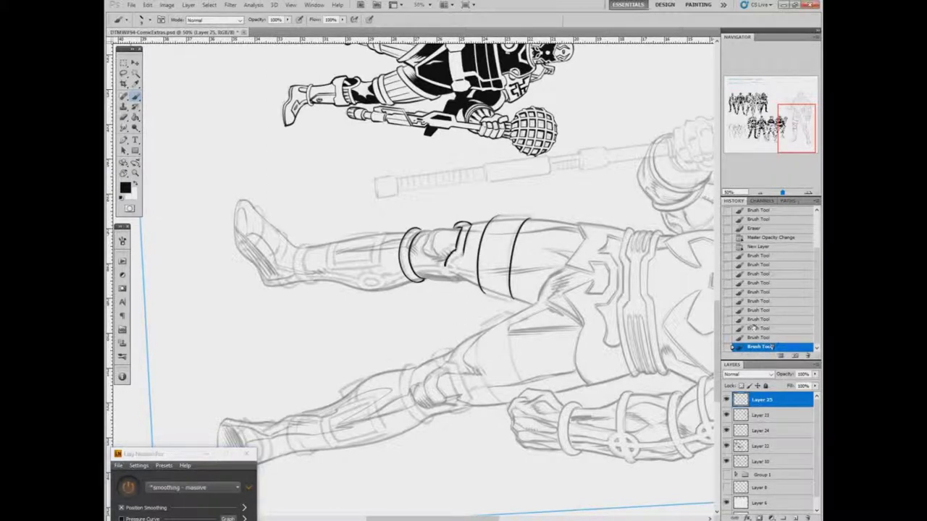
{"action": "mouse_move", "coordinate": [456, 229]}
{"action": "left_mouse_down"}
{"action": "mouse_move", "coordinate": [446, 260]}
{"action": "mouse_move", "coordinate": [456, 282]}
{"action": "mouse_move", "coordinate": [526, 298]}
{"action": "left_mouse_up"}
- Ink the staff-side leg's shin bands, ankle ring and boot straps, and return the canvas to upright
{"action": "left_click_drag", "start_coordinate": [338, 240], "coordinate": [334, 267]}
{"action": "mouse_move", "coordinate": [373, 236]}
{"action": "left_mouse_down"}
{"action": "mouse_move", "coordinate": [371, 265]}
{"action": "mouse_move", "coordinate": [327, 263]}
{"action": "mouse_move", "coordinate": [382, 276]}
{"action": "left_mouse_up"}
{"action": "mouse_move", "coordinate": [313, 243]}
{"action": "left_mouse_down"}
{"action": "mouse_move", "coordinate": [307, 279]}
{"action": "mouse_move", "coordinate": [322, 281]}
{"action": "left_mouse_up"}
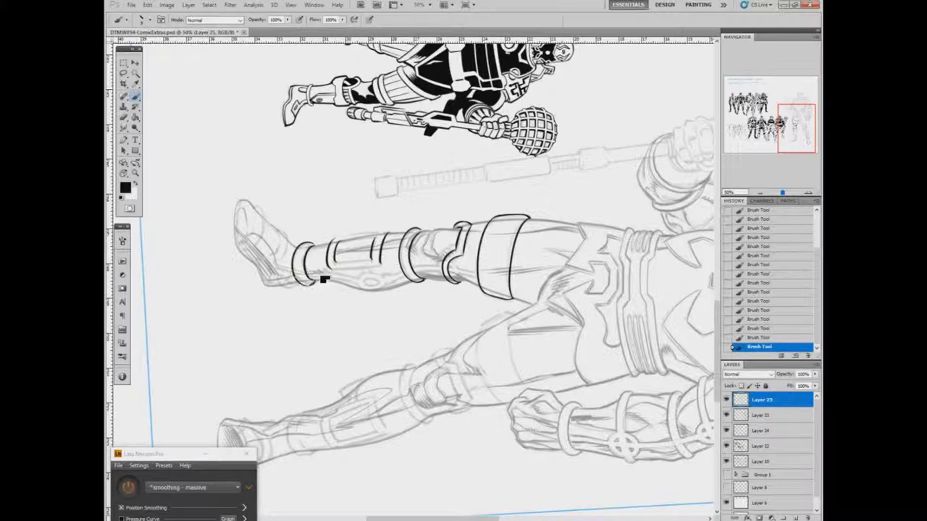
{"action": "mouse_move", "coordinate": [244, 249]}
{"action": "left_mouse_down"}
{"action": "mouse_move", "coordinate": [266, 226]}
{"action": "mouse_move", "coordinate": [246, 243]}
{"action": "mouse_move", "coordinate": [272, 275]}
{"action": "left_mouse_up"}
{"action": "left_click_drag", "start_coordinate": [283, 238], "coordinate": [304, 292]}
{"action": "key", "text": "Escape"}
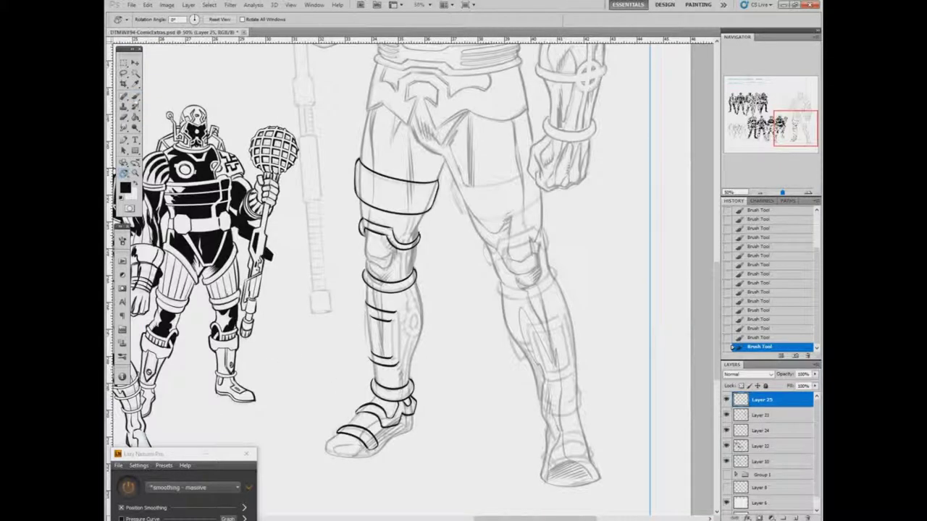
- Ink the crossed round knee joint and the rod running down to the ankle, checking them against the pencil sketch with the ink layers hidden
{"action": "left_click_drag", "start_coordinate": [421, 213], "coordinate": [407, 401]}
{"action": "left_click", "coordinate": [727, 399]}
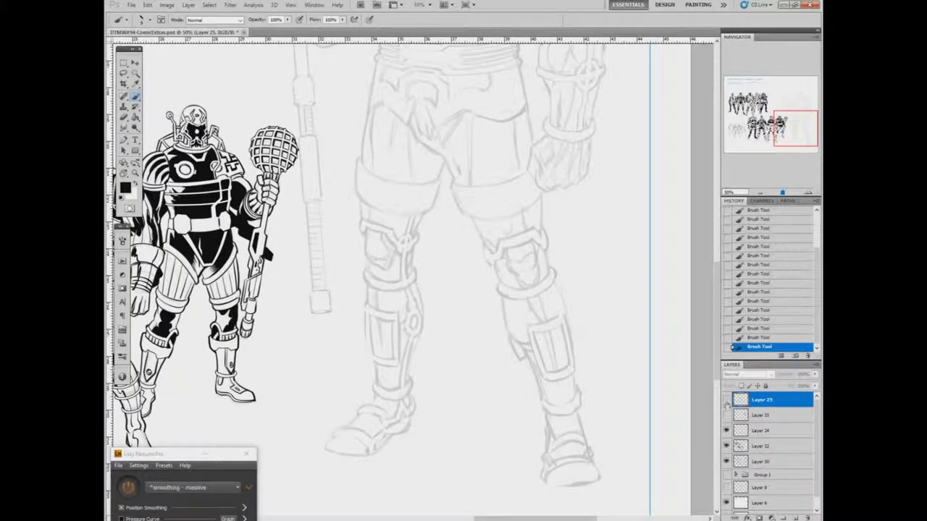
{"action": "left_click", "coordinate": [726, 399]}
{"action": "left_click", "coordinate": [726, 400]}
{"action": "left_click", "coordinate": [727, 399]}
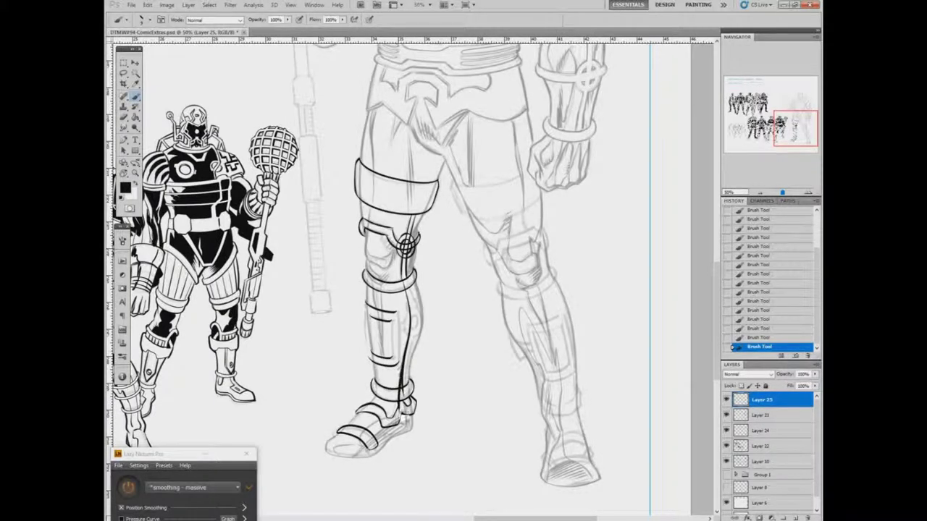
{"action": "left_click_drag", "start_coordinate": [416, 286], "coordinate": [406, 413]}
- Paint white inside the staff-side knee joint and along its rod to clear the overlapping lines
{"action": "key", "text": "x"}
{"action": "mouse_move", "coordinate": [415, 351]}
{"action": "left_mouse_down"}
{"action": "mouse_move", "coordinate": [398, 425]}
{"action": "mouse_move", "coordinate": [407, 400]}
{"action": "left_mouse_up"}
{"action": "left_click_drag", "start_coordinate": [413, 235], "coordinate": [409, 293]}
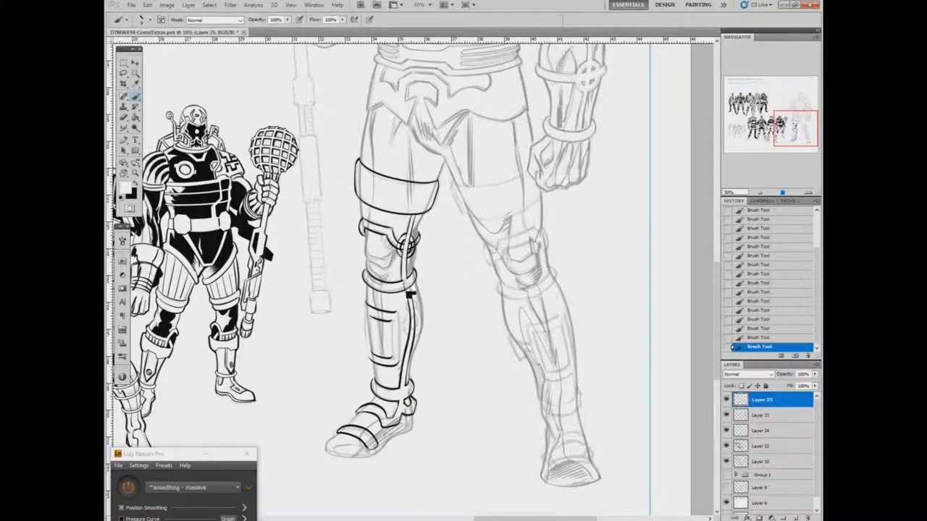
{"action": "mouse_move", "coordinate": [402, 253]}
{"action": "left_mouse_down"}
{"action": "mouse_move", "coordinate": [406, 240]}
{"action": "mouse_move", "coordinate": [419, 247]}
{"action": "mouse_move", "coordinate": [408, 252]}
{"action": "left_mouse_up"}
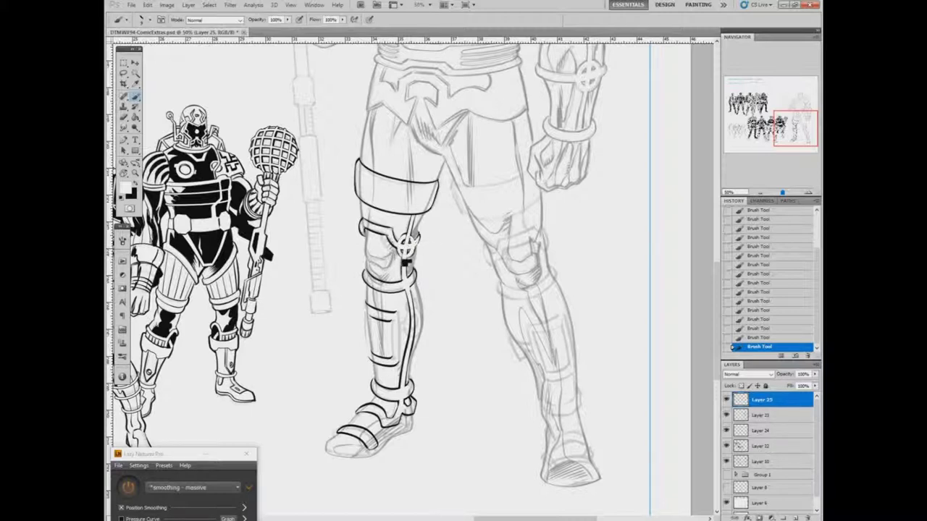
- Ink the rectangular shin panel on the staff-side leg and a second crossed round joint beside it on the rod
{"action": "key", "text": "x"}
{"action": "mouse_move", "coordinate": [366, 317]}
{"action": "left_mouse_down"}
{"action": "mouse_move", "coordinate": [380, 328]}
{"action": "mouse_move", "coordinate": [371, 362]}
{"action": "mouse_move", "coordinate": [397, 362]}
{"action": "left_mouse_up"}
{"action": "mouse_move", "coordinate": [410, 311]}
{"action": "left_mouse_down"}
{"action": "mouse_move", "coordinate": [411, 341]}
{"action": "mouse_move", "coordinate": [420, 320]}
{"action": "left_mouse_up"}
- Clear the lines inside the shin's crossed joint with white and touch up both round joints in black and white
{"action": "key", "text": "x"}
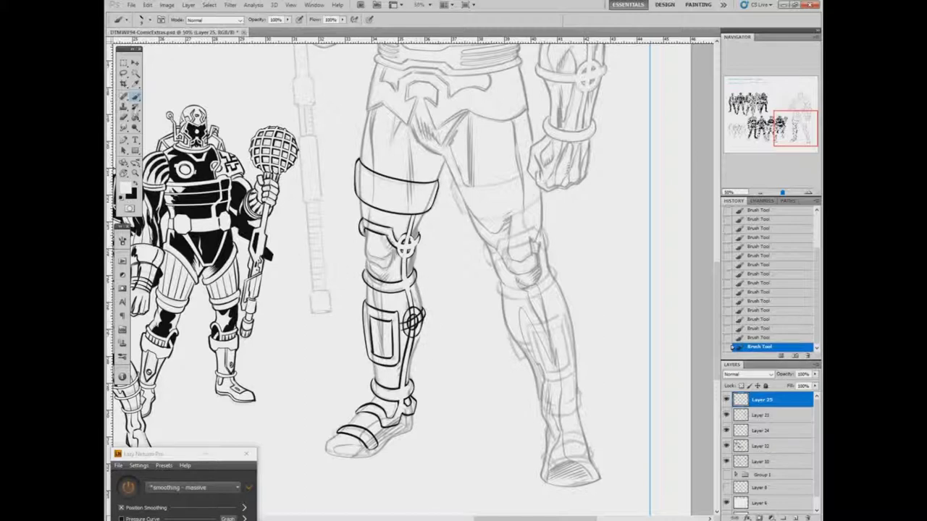
{"action": "key", "text": "e"}
{"action": "key", "text": "b"}
{"action": "mouse_move", "coordinate": [427, 324]}
{"action": "left_mouse_down"}
{"action": "mouse_move", "coordinate": [414, 320]}
{"action": "mouse_move", "coordinate": [425, 307]}
{"action": "mouse_move", "coordinate": [418, 351]}
{"action": "mouse_move", "coordinate": [423, 310]}
{"action": "left_mouse_up"}
{"action": "right_click", "coordinate": [409, 320]}
{"action": "key", "text": "Escape"}
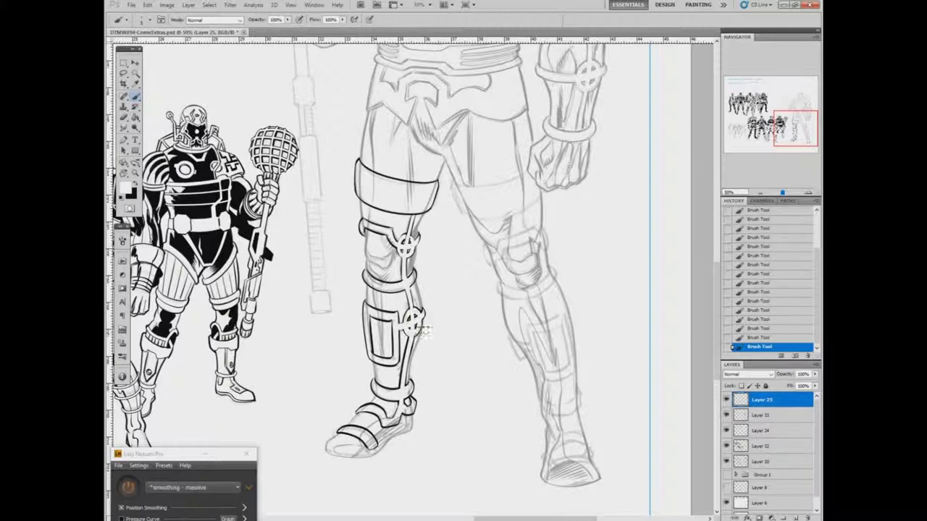
{"action": "key", "text": "x"}
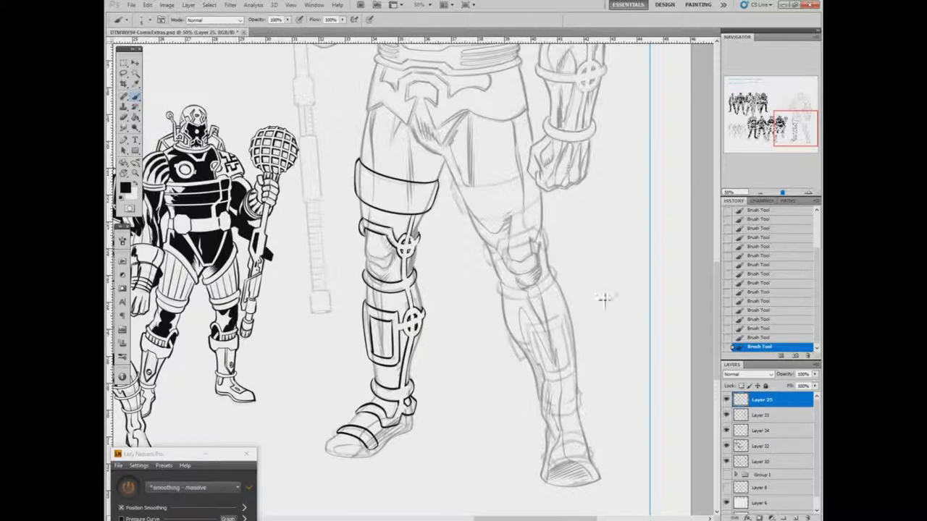
{"action": "key", "text": "x"}
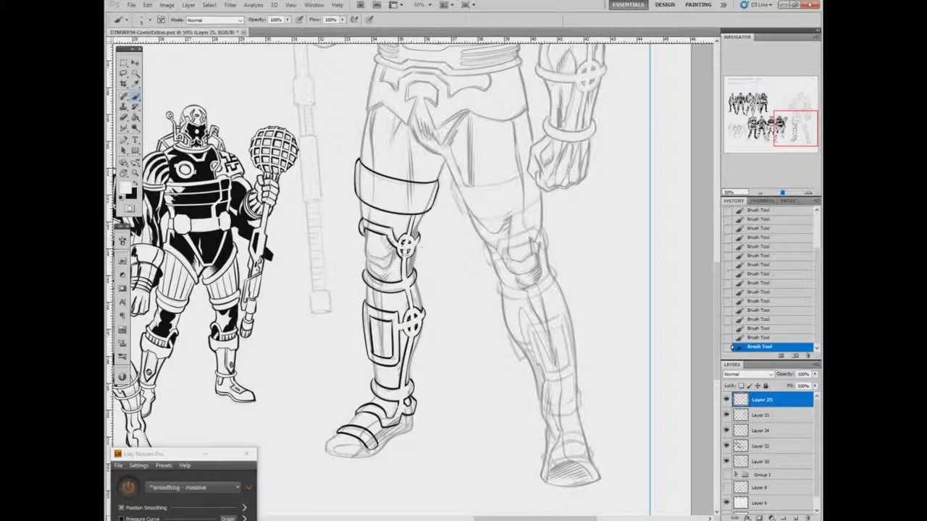
{"action": "key", "text": "x"}
- Choose another brush preset and ink the opposite leg's thigh cuff, knee guard and ring below the knee
{"action": "right_click", "coordinate": [561, 246]}
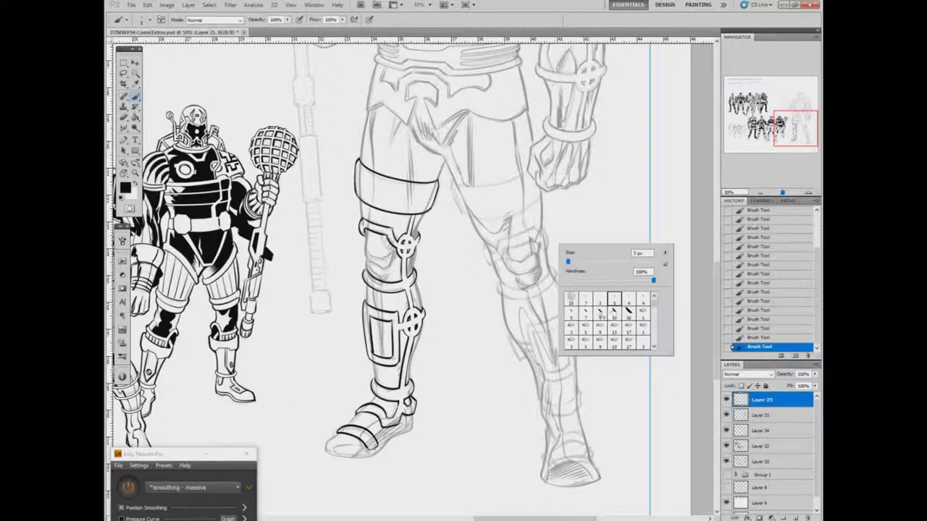
{"action": "double_click", "coordinate": [604, 319]}
{"action": "left_click_drag", "start_coordinate": [535, 170], "coordinate": [471, 222]}
{"action": "mouse_move", "coordinate": [496, 243]}
{"action": "left_mouse_down"}
{"action": "mouse_move", "coordinate": [533, 233]}
{"action": "mouse_move", "coordinate": [487, 266]}
{"action": "mouse_move", "coordinate": [540, 246]}
{"action": "mouse_move", "coordinate": [546, 231]}
{"action": "mouse_move", "coordinate": [550, 250]}
{"action": "left_mouse_up"}
{"action": "mouse_move", "coordinate": [500, 285]}
{"action": "left_mouse_down"}
{"action": "mouse_move", "coordinate": [537, 279]}
{"action": "mouse_move", "coordinate": [500, 293]}
{"action": "mouse_move", "coordinate": [556, 291]}
{"action": "left_mouse_up"}
- Ink the opposite leg's calf clip, rectangular shin panel and ankle ring
{"action": "mouse_move", "coordinate": [526, 341]}
{"action": "left_mouse_down"}
{"action": "mouse_move", "coordinate": [533, 327]}
{"action": "mouse_move", "coordinate": [543, 331]}
{"action": "mouse_move", "coordinate": [541, 381]}
{"action": "left_mouse_up"}
{"action": "mouse_move", "coordinate": [541, 326]}
{"action": "left_mouse_down"}
{"action": "mouse_move", "coordinate": [543, 380]}
{"action": "mouse_move", "coordinate": [567, 337]}
{"action": "mouse_move", "coordinate": [566, 318]}
{"action": "mouse_move", "coordinate": [578, 376]}
{"action": "mouse_move", "coordinate": [545, 383]}
{"action": "mouse_move", "coordinate": [573, 356]}
{"action": "mouse_move", "coordinate": [532, 353]}
{"action": "left_mouse_up"}
{"action": "mouse_move", "coordinate": [537, 394]}
{"action": "left_mouse_down"}
{"action": "mouse_move", "coordinate": [555, 418]}
{"action": "mouse_move", "coordinate": [579, 402]}
{"action": "left_mouse_up"}
- Ink the opposite boot's ankle fittings and straps, and outline the toes and soles of both boots
{"action": "scroll", "coordinate": [583, 391], "scroll_direction": "down", "scroll_amount": 3}
{"action": "mouse_move", "coordinate": [589, 371]}
{"action": "left_mouse_down"}
{"action": "mouse_move", "coordinate": [551, 381]}
{"action": "mouse_move", "coordinate": [590, 366]}
{"action": "left_mouse_up"}
{"action": "mouse_move", "coordinate": [544, 334]}
{"action": "left_mouse_down"}
{"action": "mouse_move", "coordinate": [550, 365]}
{"action": "mouse_move", "coordinate": [592, 360]}
{"action": "mouse_move", "coordinate": [551, 383]}
{"action": "mouse_move", "coordinate": [570, 372]}
{"action": "mouse_move", "coordinate": [598, 393]}
{"action": "left_mouse_up"}
{"action": "mouse_move", "coordinate": [327, 382]}
{"action": "left_mouse_down"}
{"action": "mouse_move", "coordinate": [387, 383]}
{"action": "mouse_move", "coordinate": [378, 375]}
{"action": "mouse_move", "coordinate": [330, 391]}
{"action": "mouse_move", "coordinate": [385, 388]}
{"action": "mouse_move", "coordinate": [417, 362]}
{"action": "left_mouse_up"}
{"action": "left_click_drag", "start_coordinate": [545, 409], "coordinate": [598, 407]}
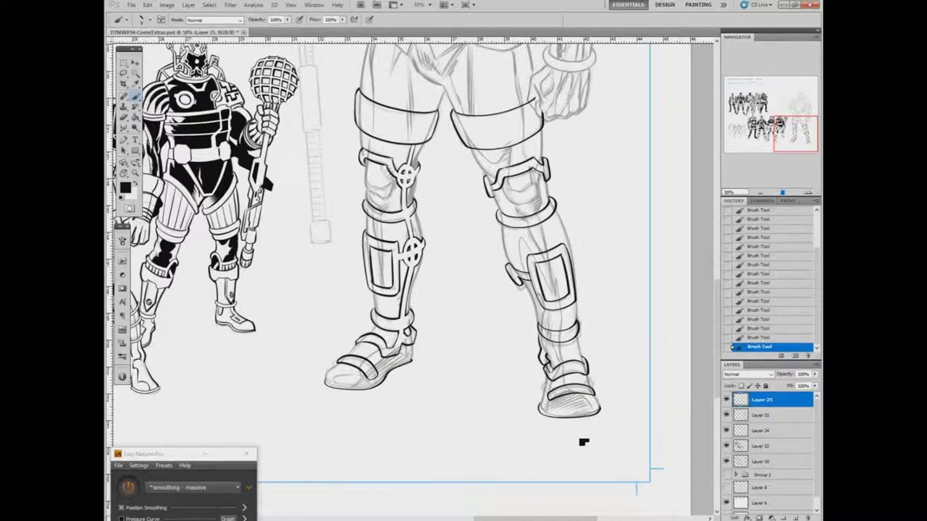
- On the faded figure ink layer, erase the body lines crossing the first leg's boot straps, shin panel, joints and below-knee ring
{"action": "left_click", "coordinate": [757, 415]}
{"action": "key", "text": "e"}
{"action": "right_click", "coordinate": [415, 366]}
{"action": "key", "text": "Return"}
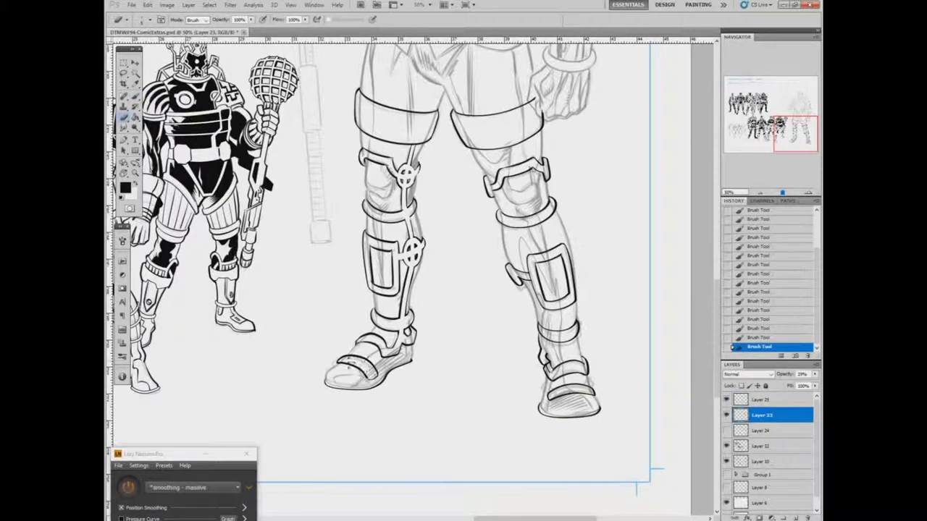
{"action": "mouse_move", "coordinate": [387, 355]}
{"action": "left_mouse_down"}
{"action": "mouse_move", "coordinate": [413, 341]}
{"action": "mouse_move", "coordinate": [426, 247]}
{"action": "left_mouse_up"}
{"action": "mouse_move", "coordinate": [368, 245]}
{"action": "left_mouse_down"}
{"action": "mouse_move", "coordinate": [377, 293]}
{"action": "mouse_move", "coordinate": [396, 248]}
{"action": "left_mouse_up"}
{"action": "left_click_drag", "start_coordinate": [379, 213], "coordinate": [409, 216]}
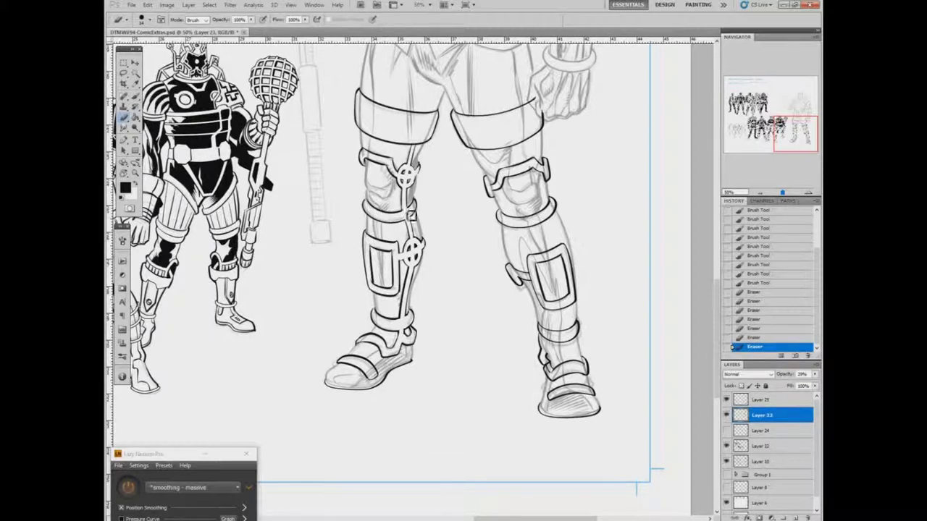
- Erase the underlying body lines inside both thigh cuffs, both knee guards and the opposite leg's ring, shin panel and boot straps
{"action": "left_click_drag", "start_coordinate": [369, 158], "coordinate": [416, 179]}
{"action": "mouse_move", "coordinate": [364, 99]}
{"action": "left_mouse_down"}
{"action": "mouse_move", "coordinate": [365, 125]}
{"action": "mouse_move", "coordinate": [417, 121]}
{"action": "mouse_move", "coordinate": [427, 142]}
{"action": "mouse_move", "coordinate": [446, 116]}
{"action": "mouse_move", "coordinate": [479, 136]}
{"action": "mouse_move", "coordinate": [482, 125]}
{"action": "mouse_move", "coordinate": [475, 149]}
{"action": "mouse_move", "coordinate": [519, 146]}
{"action": "mouse_move", "coordinate": [532, 116]}
{"action": "left_mouse_up"}
{"action": "mouse_move", "coordinate": [503, 185]}
{"action": "left_mouse_down"}
{"action": "mouse_move", "coordinate": [511, 171]}
{"action": "mouse_move", "coordinate": [550, 173]}
{"action": "left_mouse_up"}
{"action": "left_click_drag", "start_coordinate": [505, 222], "coordinate": [547, 214]}
{"action": "mouse_move", "coordinate": [521, 277]}
{"action": "left_mouse_down"}
{"action": "mouse_move", "coordinate": [561, 258]}
{"action": "mouse_move", "coordinate": [560, 311]}
{"action": "mouse_move", "coordinate": [541, 290]}
{"action": "mouse_move", "coordinate": [557, 286]}
{"action": "mouse_move", "coordinate": [545, 335]}
{"action": "mouse_move", "coordinate": [572, 341]}
{"action": "mouse_move", "coordinate": [570, 374]}
{"action": "mouse_move", "coordinate": [550, 364]}
{"action": "mouse_move", "coordinate": [595, 394]}
{"action": "left_mouse_up"}
{"action": "left_click_drag", "start_coordinate": [548, 94], "coordinate": [549, 117]}
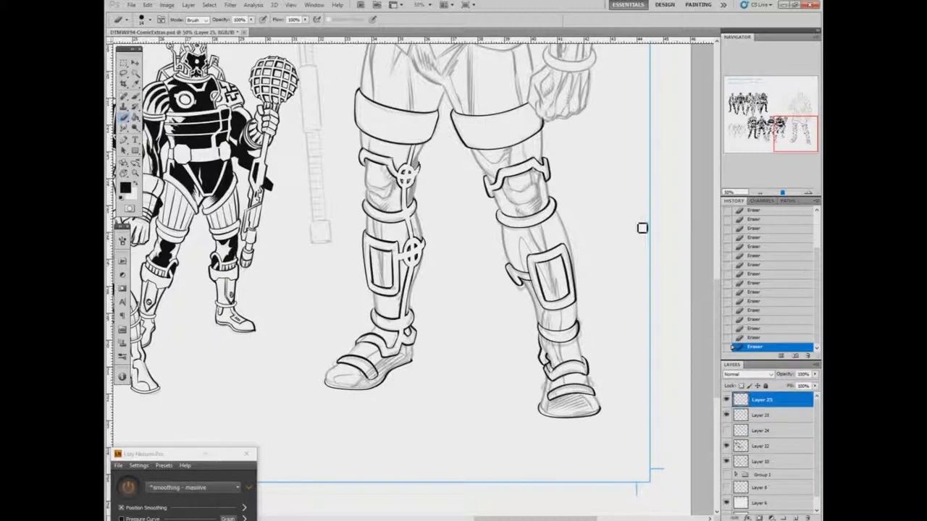
- Restore the figure ink layer to 100% opacity and erase leftover lines around the ankle rings and boot straps
{"action": "key", "text": "0"}
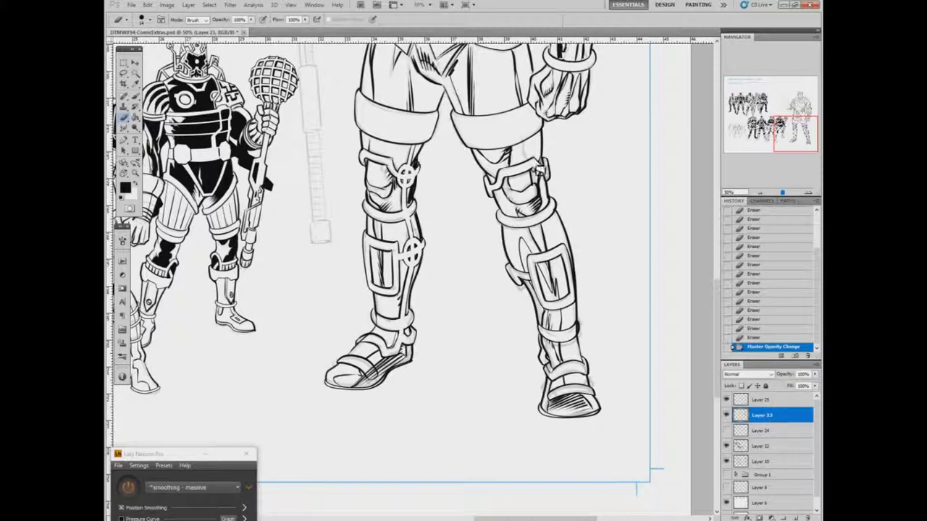
{"action": "left_click_drag", "start_coordinate": [576, 331], "coordinate": [576, 334]}
{"action": "left_click_drag", "start_coordinate": [371, 376], "coordinate": [380, 374]}
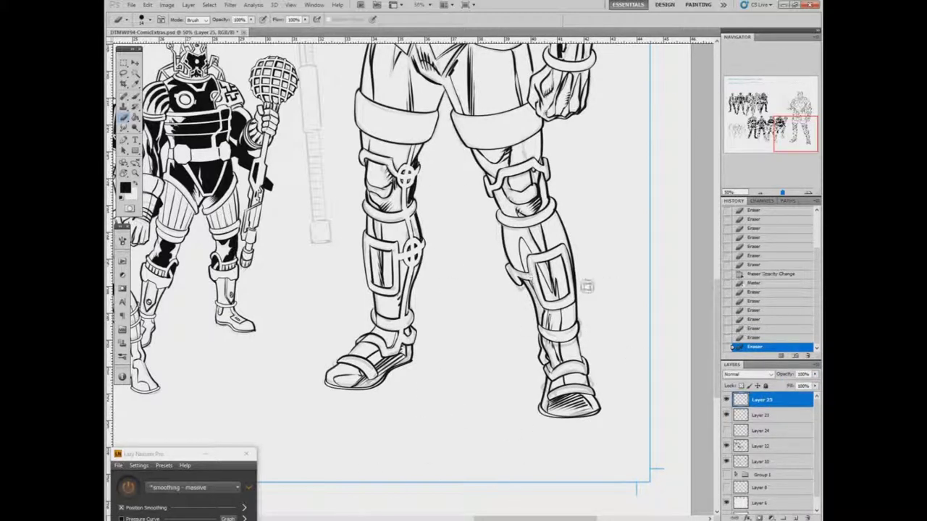
{"action": "left_click_drag", "start_coordinate": [382, 328], "coordinate": [369, 340]}
{"action": "key", "text": "ctrl+z"}
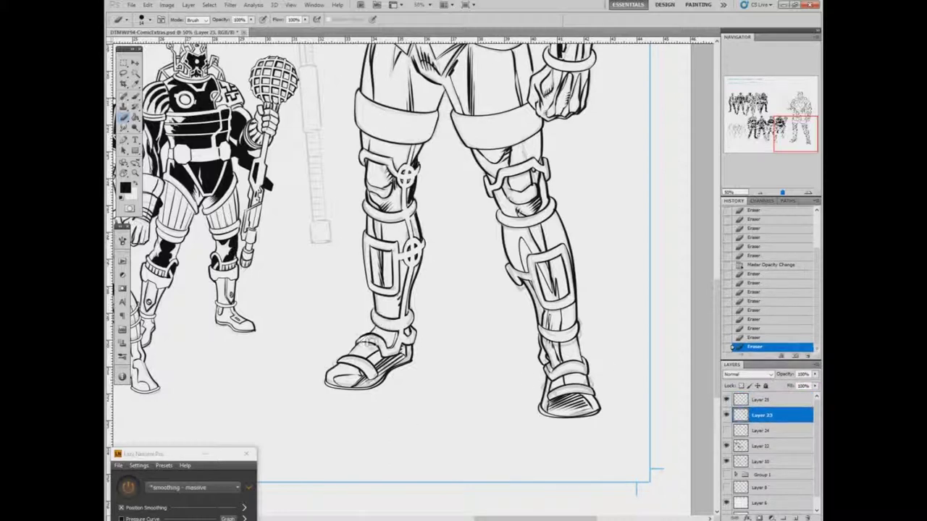
- On the top armour layer, brush solid black shadows into the first leg's boot, shin and knee, up to the thigh cuff
{"action": "left_click", "coordinate": [756, 400]}
{"action": "key", "text": "b"}
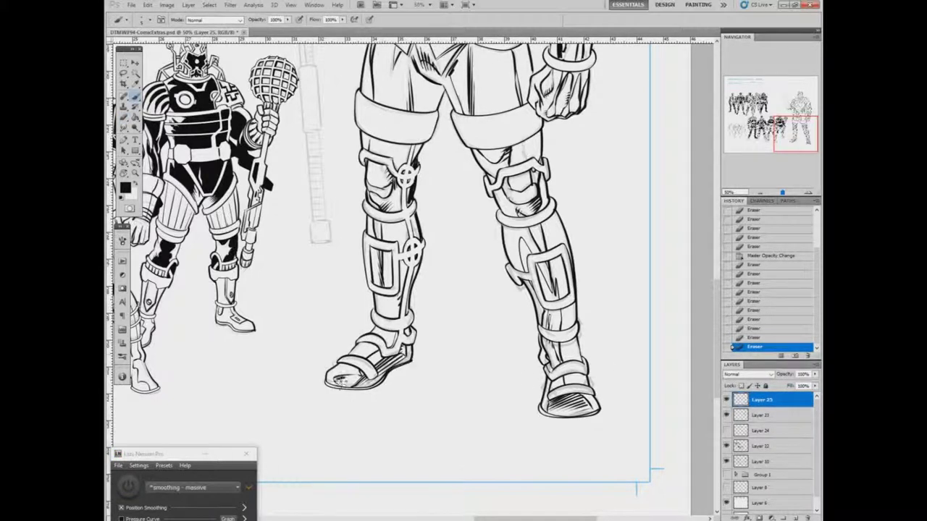
{"action": "mouse_move", "coordinate": [357, 380]}
{"action": "left_mouse_down"}
{"action": "mouse_move", "coordinate": [380, 353]}
{"action": "mouse_move", "coordinate": [414, 361]}
{"action": "left_mouse_up"}
{"action": "left_click_drag", "start_coordinate": [382, 253], "coordinate": [383, 268]}
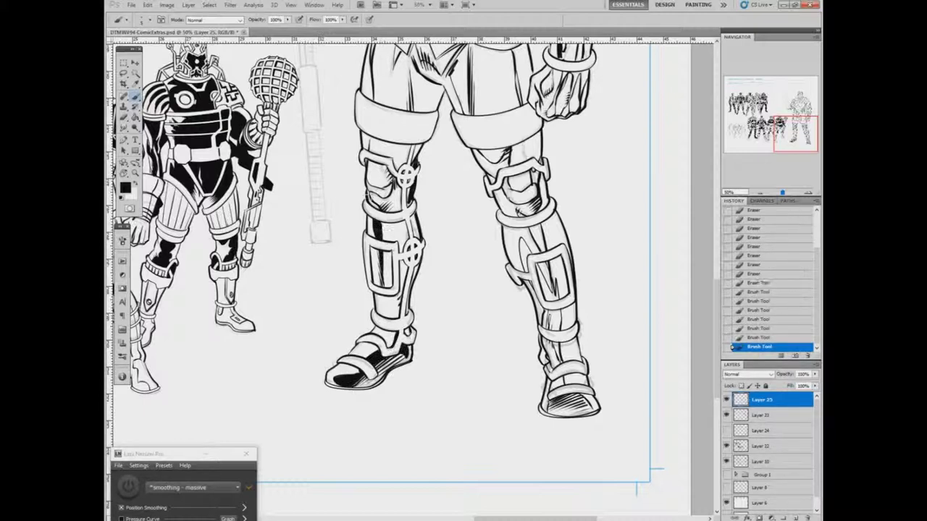
{"action": "mouse_move", "coordinate": [378, 189]}
{"action": "left_mouse_down"}
{"action": "mouse_move", "coordinate": [366, 211]}
{"action": "mouse_move", "coordinate": [364, 202]}
{"action": "mouse_move", "coordinate": [382, 199]}
{"action": "left_mouse_up"}
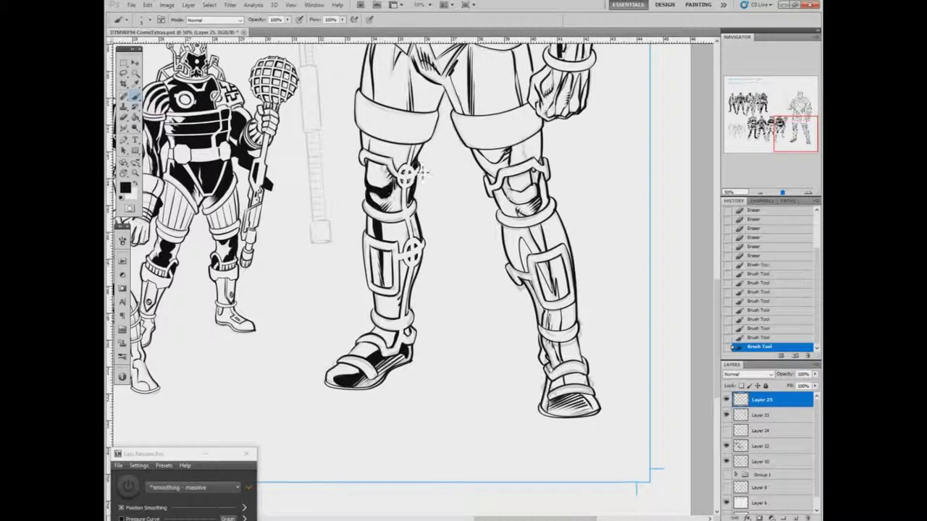
{"action": "left_click_drag", "start_coordinate": [414, 165], "coordinate": [436, 132]}
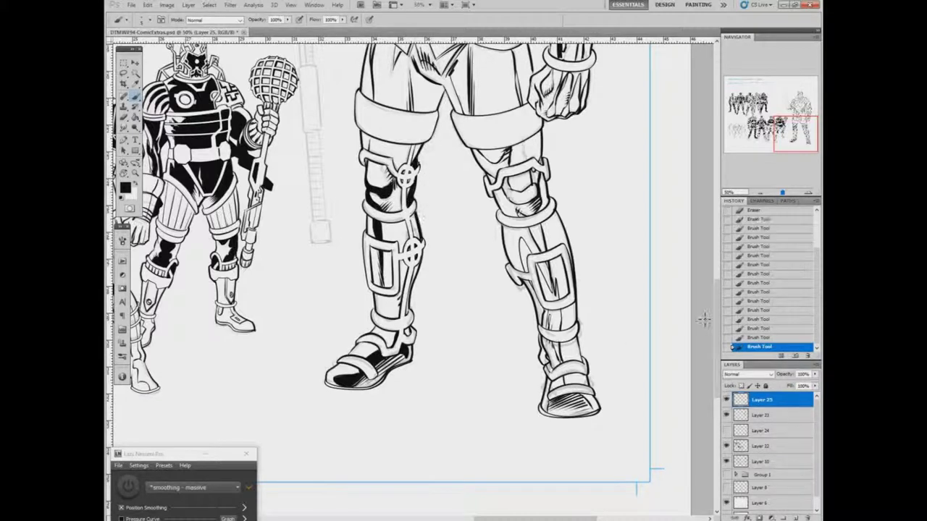
- Ink black shadows on the crotch and both thighs, and around the opposite leg's knee and upper shin
{"action": "scroll", "coordinate": [416, 215], "scroll_direction": "up", "scroll_amount": 3}
{"action": "mouse_move", "coordinate": [382, 101]}
{"action": "left_mouse_down"}
{"action": "mouse_move", "coordinate": [372, 130]}
{"action": "mouse_move", "coordinate": [368, 116]}
{"action": "left_mouse_up"}
{"action": "left_click_drag", "start_coordinate": [393, 63], "coordinate": [381, 77]}
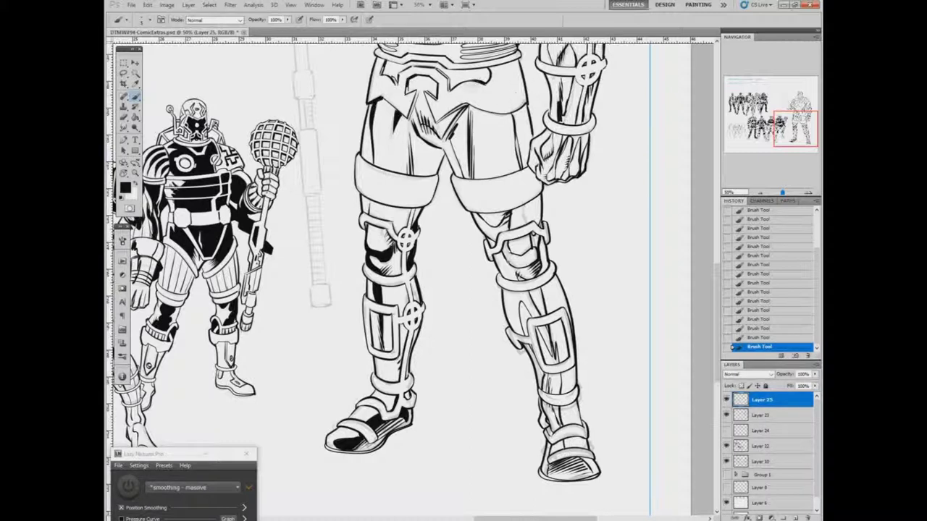
{"action": "scroll", "coordinate": [424, 175], "scroll_direction": "up", "scroll_amount": 3}
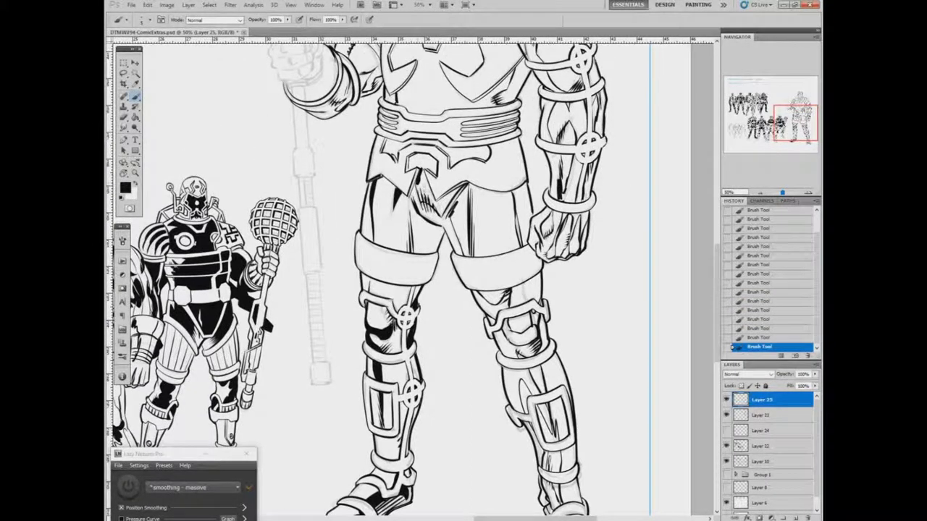
{"action": "left_click_drag", "start_coordinate": [420, 171], "coordinate": [441, 213]}
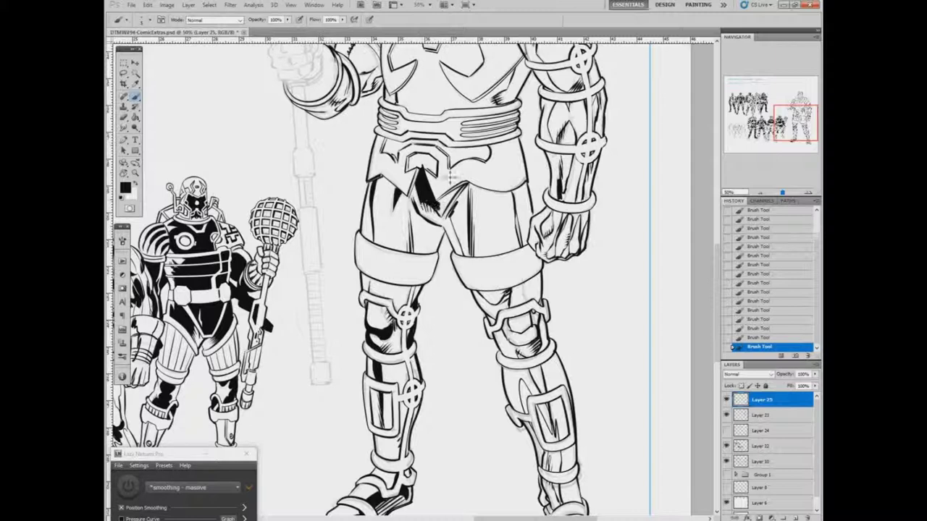
{"action": "mouse_move", "coordinate": [471, 186]}
{"action": "left_mouse_down"}
{"action": "mouse_move", "coordinate": [448, 221]}
{"action": "mouse_move", "coordinate": [456, 252]}
{"action": "left_mouse_up"}
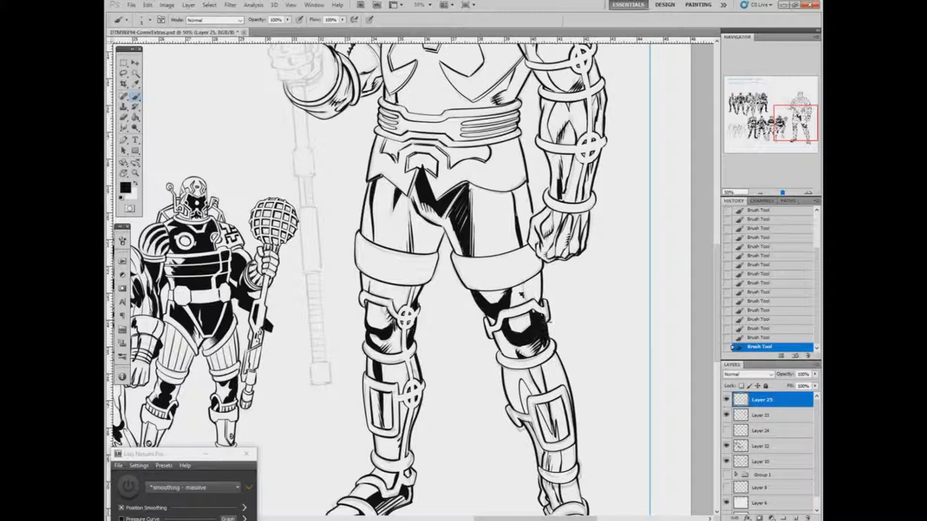
{"action": "left_click_drag", "start_coordinate": [530, 365], "coordinate": [547, 392]}
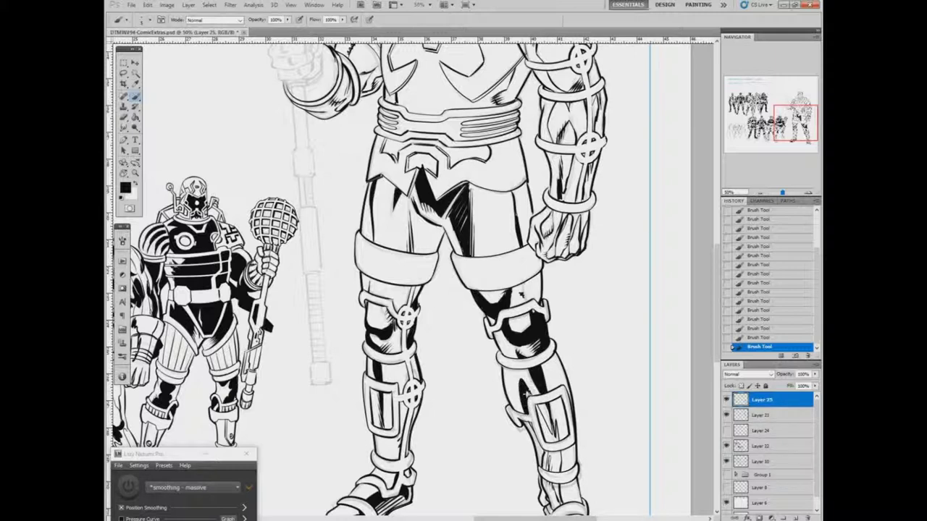
- Ink black shadows on the opposite boot, the lower shin above the ankle ring and the edge beside the shin panel
{"action": "scroll", "coordinate": [554, 235], "scroll_direction": "down", "scroll_amount": 4}
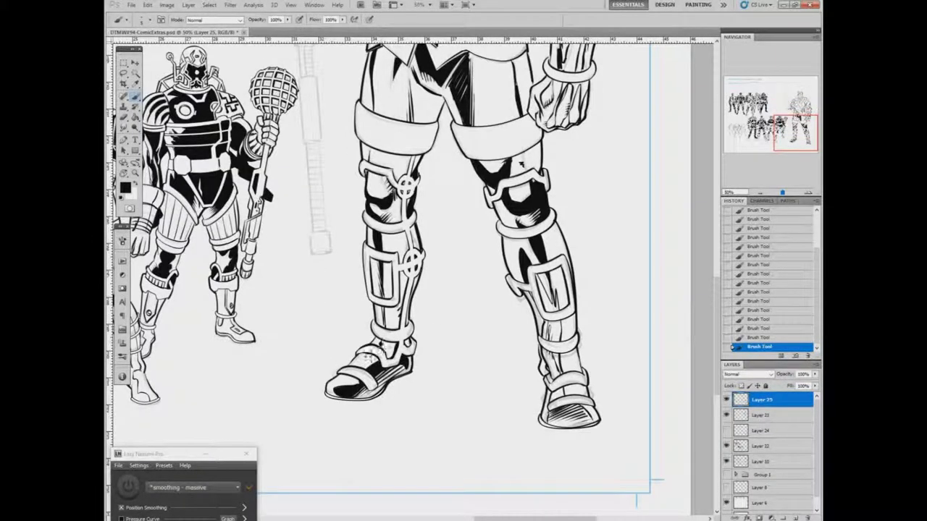
{"action": "left_click_drag", "start_coordinate": [549, 387], "coordinate": [579, 395]}
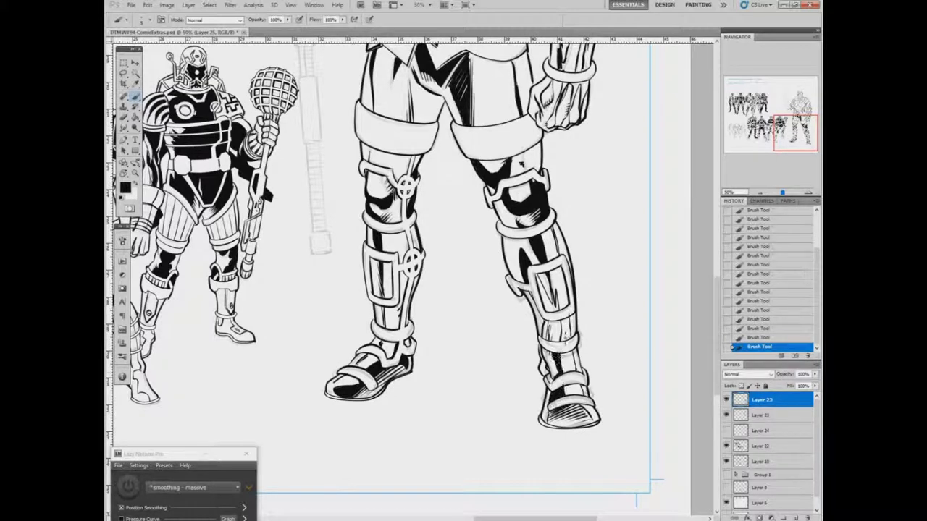
{"action": "left_click_drag", "start_coordinate": [548, 322], "coordinate": [559, 337]}
{"action": "key", "text": "x"}
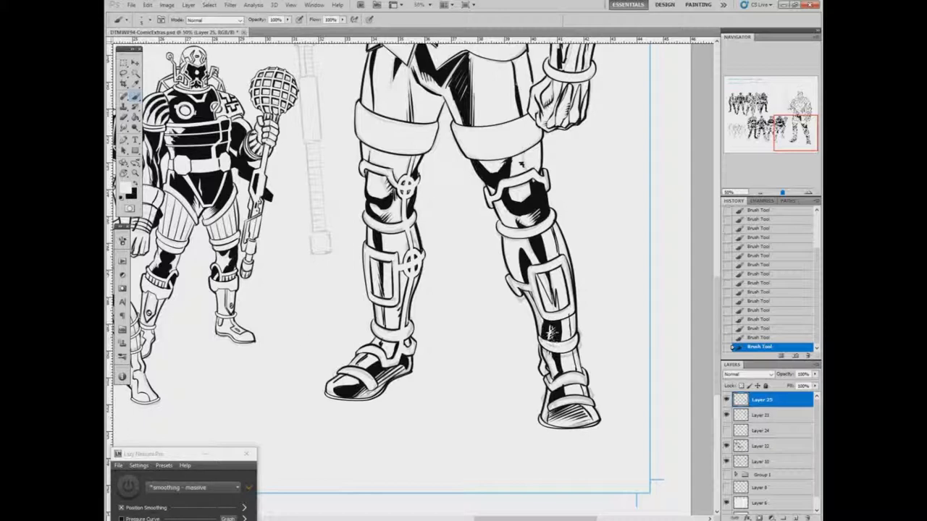
{"action": "key", "text": "x"}
{"action": "left_click_drag", "start_coordinate": [540, 282], "coordinate": [545, 308]}
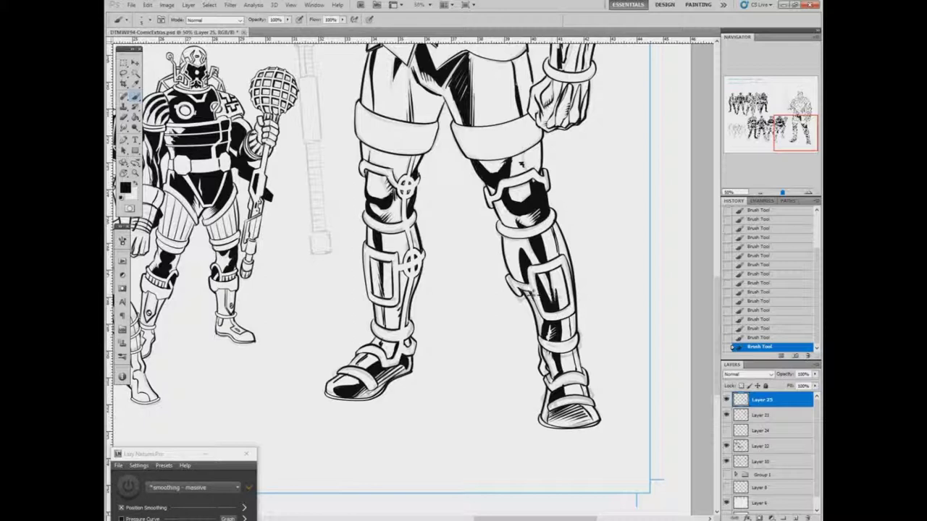
- Fill the recessed shapes of the hip armour below the belt with solid black
{"action": "left_click_drag", "start_coordinate": [718, 329], "coordinate": [718, 253]}
{"action": "mouse_move", "coordinate": [440, 341]}
{"action": "left_mouse_down"}
{"action": "mouse_move", "coordinate": [427, 322]}
{"action": "mouse_move", "coordinate": [415, 340]}
{"action": "mouse_move", "coordinate": [427, 310]}
{"action": "mouse_move", "coordinate": [480, 322]}
{"action": "left_mouse_up"}
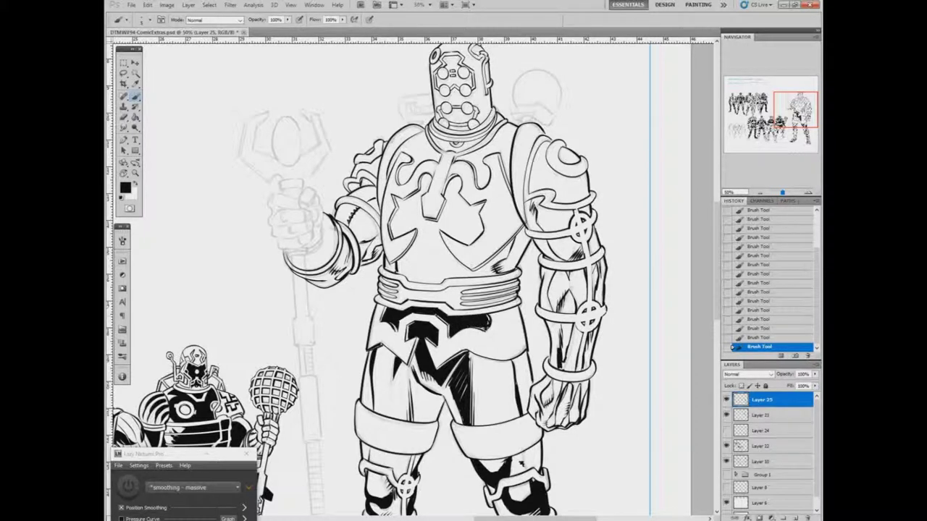
{"action": "scroll", "coordinate": [484, 323], "scroll_direction": "down", "scroll_amount": 2}
{"action": "scroll", "coordinate": [660, 251], "scroll_direction": "up", "scroll_amount": 3}
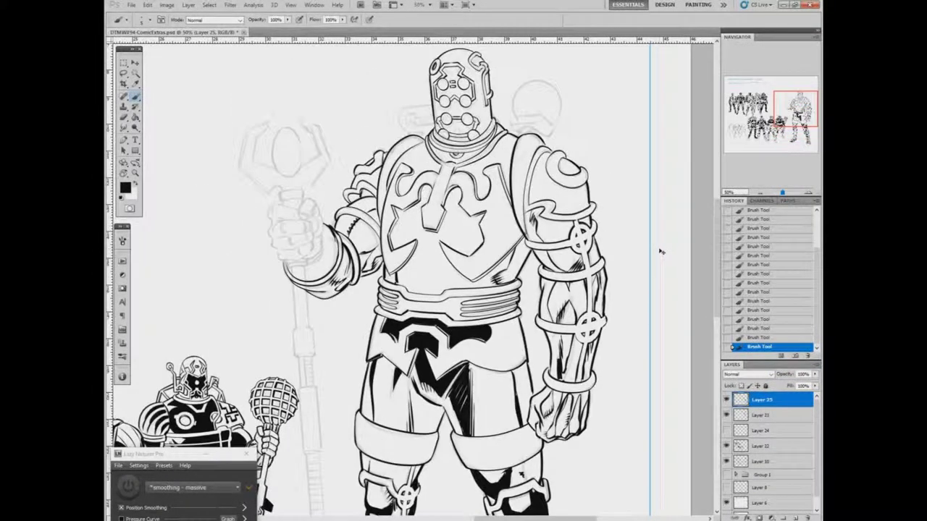
- Merge the armour ink layer with the figure ink layer beneath it
{"action": "left_click", "coordinate": [727, 415]}
{"action": "left_click", "coordinate": [761, 415], "text": "shift"}
{"action": "key", "text": "ctrl+e"}
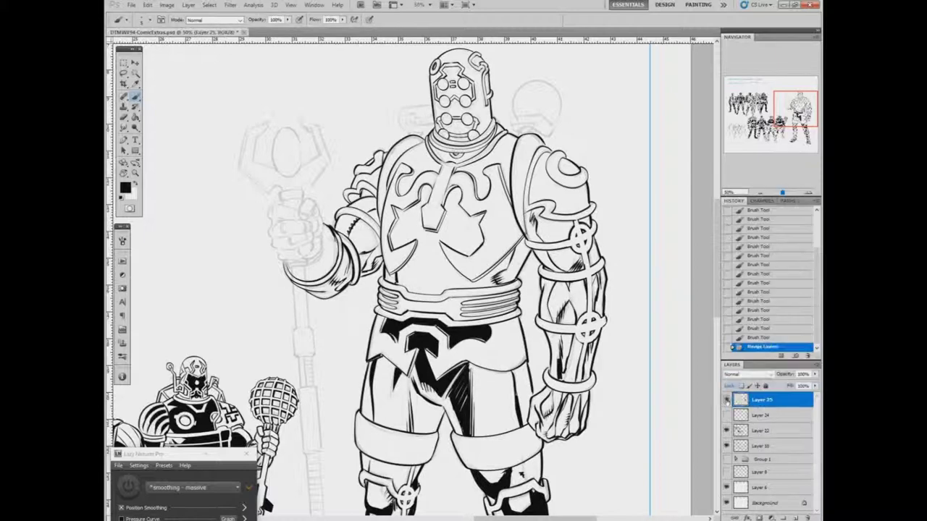
- Fill the lowered arm's sleeve, forearm and glove shadow areas with black using the Paint Bucket
{"action": "key", "text": "g"}
{"action": "left_click", "coordinate": [566, 260]}
{"action": "left_click", "coordinate": [554, 222]}
{"action": "left_click", "coordinate": [583, 219]}
{"action": "left_click", "coordinate": [568, 300]}
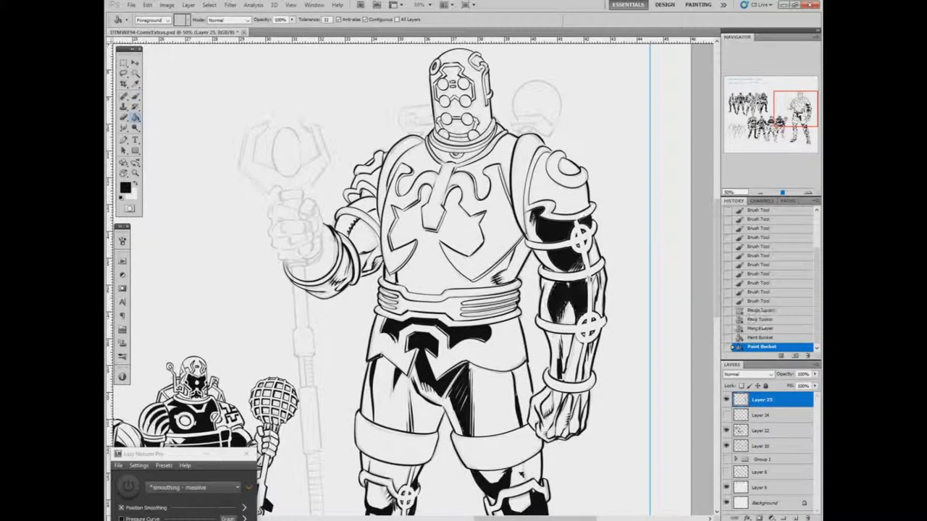
{"action": "left_click", "coordinate": [590, 290]}
{"action": "left_click", "coordinate": [567, 352]}
{"action": "left_click", "coordinate": [567, 392]}
{"action": "left_click", "coordinate": [577, 404]}
{"action": "left_click", "coordinate": [559, 422]}
{"action": "left_click", "coordinate": [572, 409]}
{"action": "left_click", "coordinate": [584, 414]}
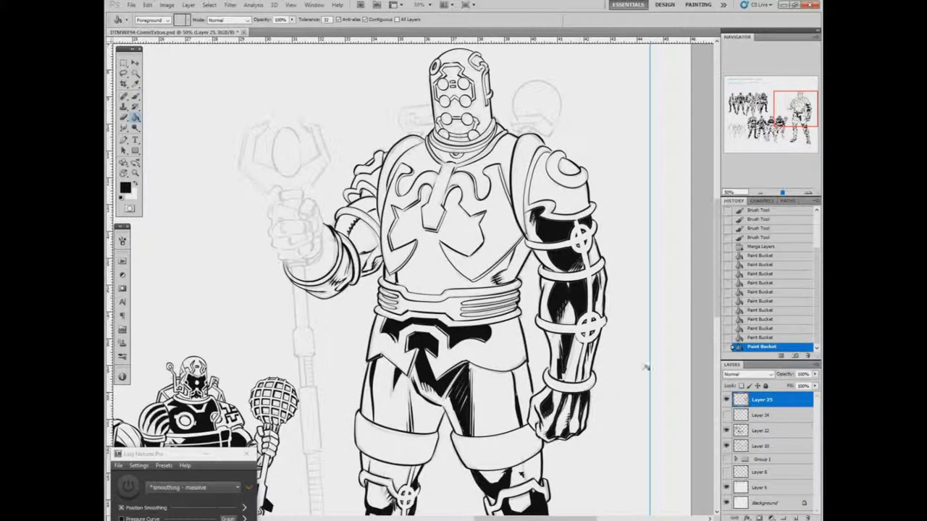
- Fill the raised arm's upper arm, elbow and forearm shadow areas with black using the Paint Bucket
{"action": "left_click", "coordinate": [368, 242]}
{"action": "left_click", "coordinate": [318, 290]}
{"action": "left_click", "coordinate": [372, 218]}
{"action": "left_click", "coordinate": [355, 199]}
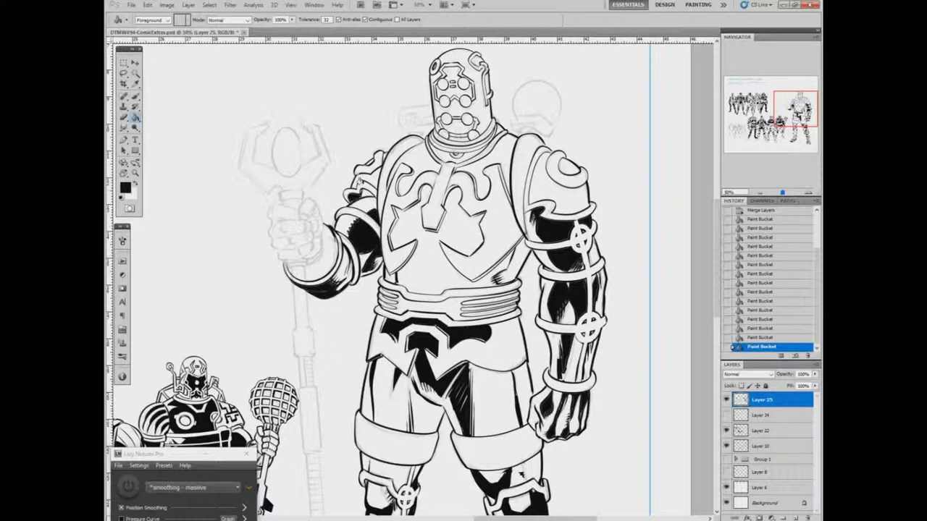
- Brush in the remaining black gaps on the raised arm, and touch up the lowered forearm and wrist ring in black and white
{"action": "key", "text": "b"}
{"action": "mouse_move", "coordinate": [326, 281]}
{"action": "left_mouse_down"}
{"action": "mouse_move", "coordinate": [353, 298]}
{"action": "mouse_move", "coordinate": [317, 295]}
{"action": "mouse_move", "coordinate": [340, 299]}
{"action": "left_mouse_up"}
{"action": "right_click", "coordinate": [364, 234]}
{"action": "key", "text": "Return"}
{"action": "mouse_move", "coordinate": [348, 233]}
{"action": "left_mouse_down"}
{"action": "mouse_move", "coordinate": [369, 253]}
{"action": "mouse_move", "coordinate": [382, 246]}
{"action": "mouse_move", "coordinate": [378, 273]}
{"action": "mouse_move", "coordinate": [359, 283]}
{"action": "left_mouse_up"}
{"action": "left_click_drag", "start_coordinate": [377, 211], "coordinate": [387, 236]}
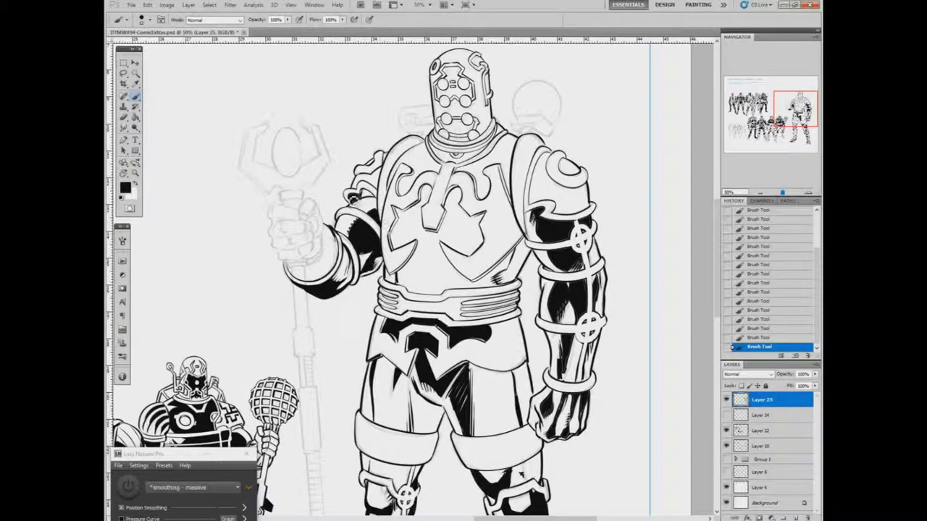
{"action": "left_click_drag", "start_coordinate": [351, 194], "coordinate": [367, 210]}
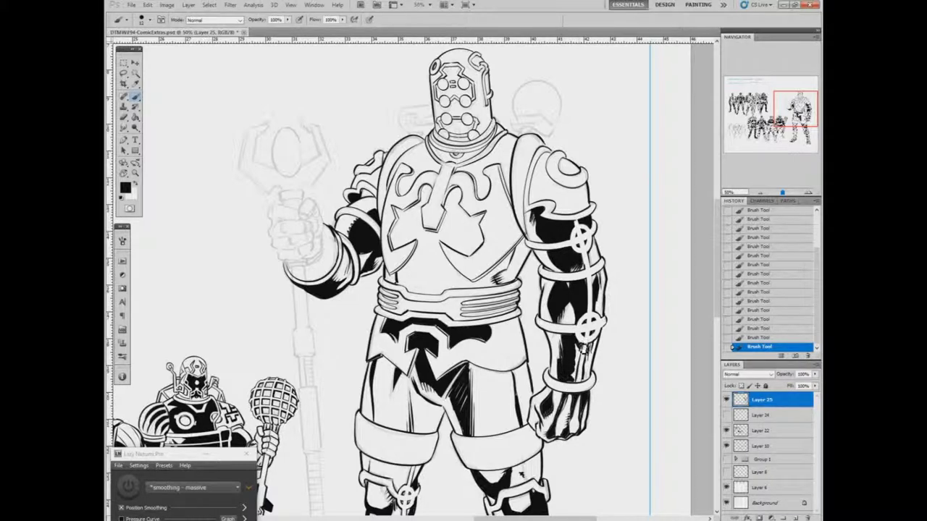
{"action": "key", "text": "x"}
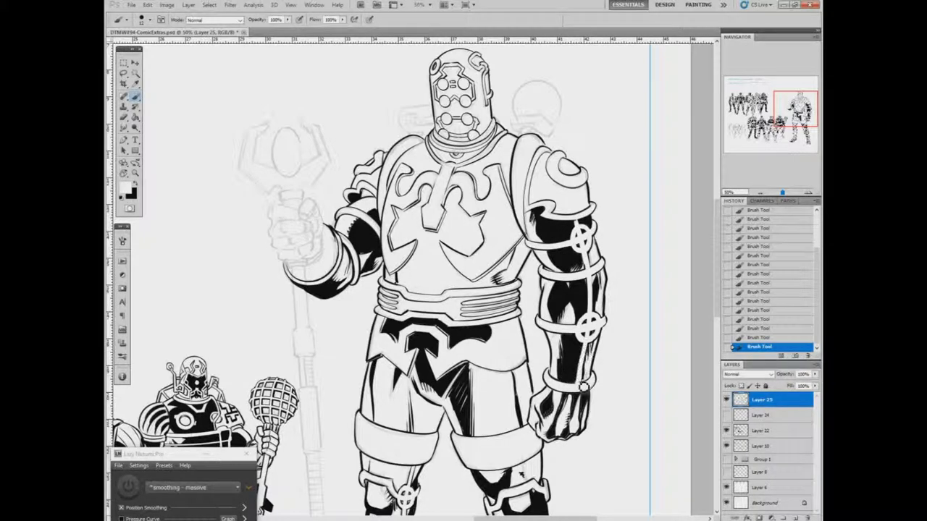
- With a 7 px black brush, add shading strokes to both thigh cuffs and the side of the hip armour
{"action": "scroll", "coordinate": [705, 315], "scroll_direction": "down", "scroll_amount": 5}
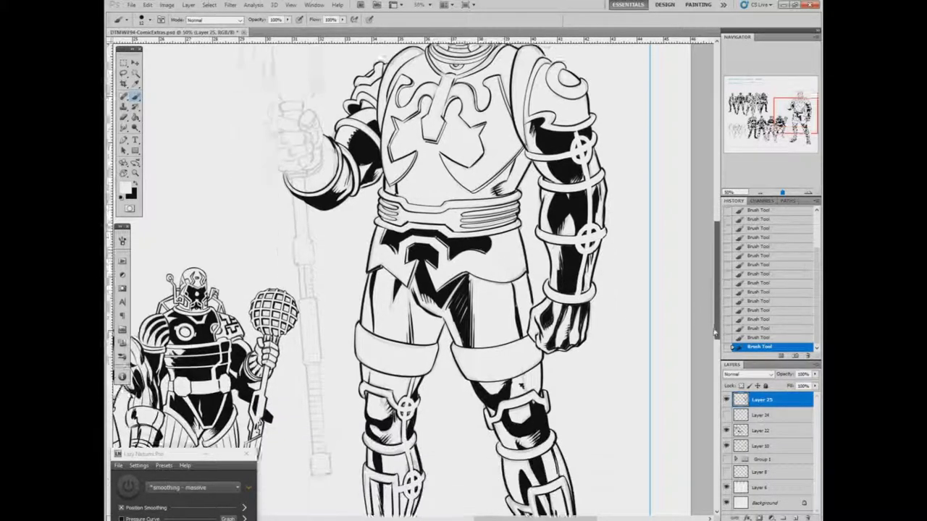
{"action": "scroll", "coordinate": [704, 314], "scroll_direction": "up", "scroll_amount": 5}
{"action": "scroll", "coordinate": [704, 315], "scroll_direction": "down", "scroll_amount": 2}
{"action": "scroll", "coordinate": [704, 315], "scroll_direction": "down", "scroll_amount": 2}
{"action": "right_click", "coordinate": [479, 379]}
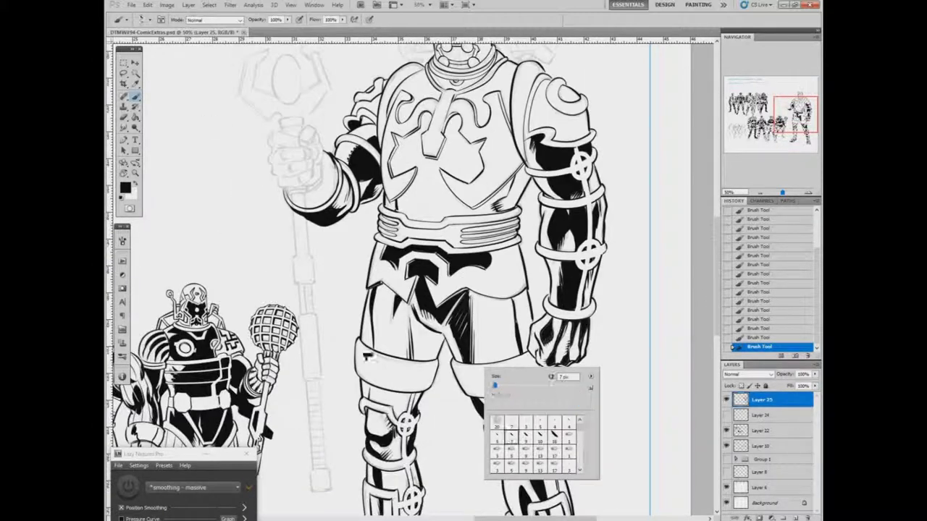
{"action": "key", "text": "Escape"}
{"action": "left_click_drag", "start_coordinate": [420, 365], "coordinate": [412, 398]}
{"action": "left_click_drag", "start_coordinate": [474, 362], "coordinate": [470, 399]}
{"action": "left_click_drag", "start_coordinate": [530, 371], "coordinate": [520, 387]}
{"action": "mouse_move", "coordinate": [521, 248]}
{"action": "left_mouse_down"}
{"action": "mouse_move", "coordinate": [512, 258]}
{"action": "mouse_move", "coordinate": [513, 308]}
{"action": "mouse_move", "coordinate": [501, 307]}
{"action": "left_mouse_up"}
{"action": "scroll", "coordinate": [405, 282], "scroll_direction": "up", "scroll_amount": 4}
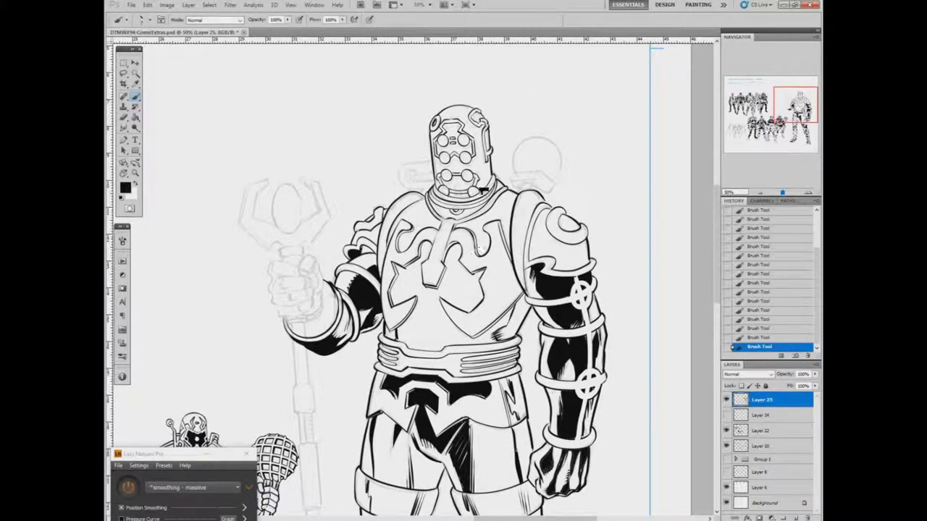
- Fill the centre of the chest plate black with the Paint Bucket, then brush up its edges and the belt's grooves
{"action": "key", "text": "g"}
{"action": "left_click", "coordinate": [431, 335]}
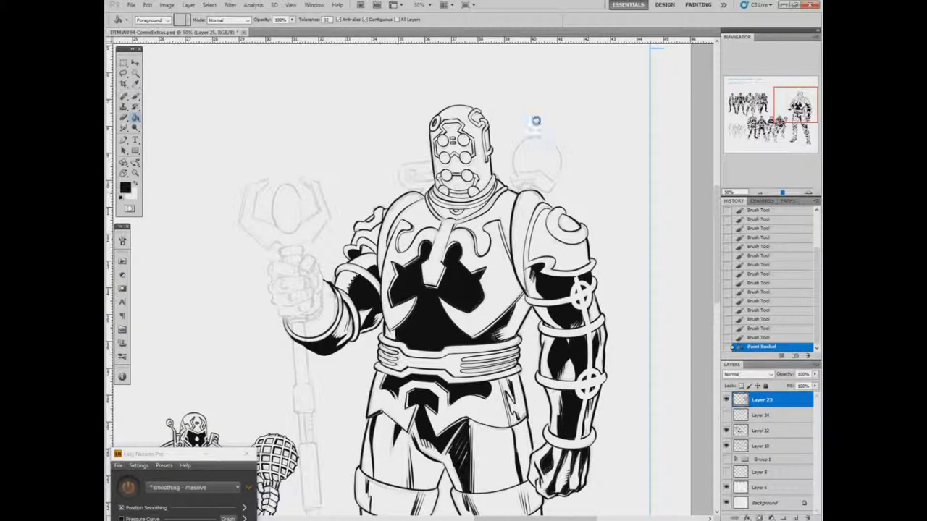
{"action": "key", "text": "b"}
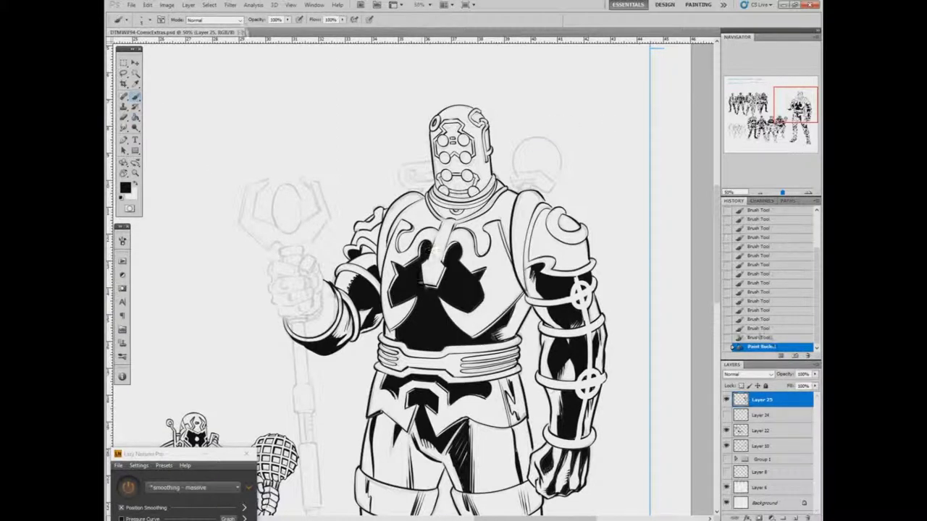
{"action": "mouse_move", "coordinate": [432, 253]}
{"action": "left_mouse_down"}
{"action": "mouse_move", "coordinate": [396, 291]}
{"action": "mouse_move", "coordinate": [421, 303]}
{"action": "mouse_move", "coordinate": [397, 340]}
{"action": "left_mouse_up"}
{"action": "left_click_drag", "start_coordinate": [418, 284], "coordinate": [432, 290]}
{"action": "mouse_move", "coordinate": [450, 245]}
{"action": "left_mouse_down"}
{"action": "mouse_move", "coordinate": [492, 280]}
{"action": "mouse_move", "coordinate": [491, 303]}
{"action": "mouse_move", "coordinate": [458, 305]}
{"action": "mouse_move", "coordinate": [480, 345]}
{"action": "left_mouse_up"}
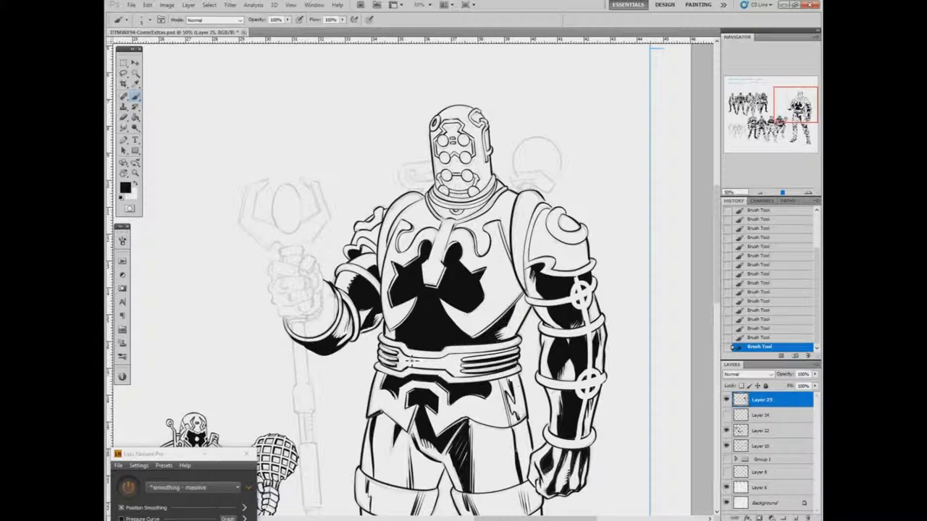
{"action": "left_click_drag", "start_coordinate": [410, 360], "coordinate": [517, 354]}
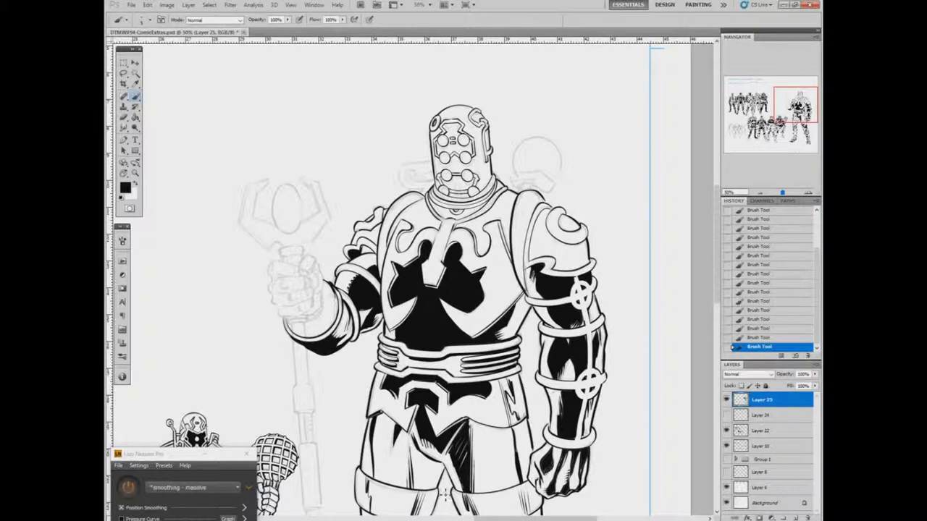
- Ink the bracket behind the character's shoulder, and its round disc using the Lazy Nezumi "constraint - concentric ellipse" preset
{"action": "mouse_move", "coordinate": [534, 185]}
{"action": "left_mouse_down"}
{"action": "mouse_move", "coordinate": [557, 190]}
{"action": "mouse_move", "coordinate": [547, 195]}
{"action": "mouse_move", "coordinate": [524, 178]}
{"action": "left_mouse_up"}
{"action": "left_click", "coordinate": [237, 487]}
{"action": "left_click", "coordinate": [189, 339]}
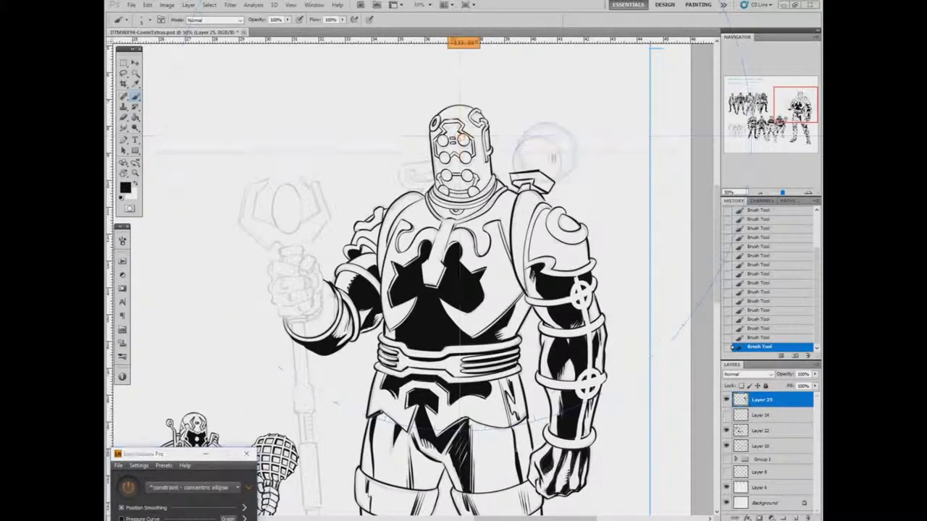
{"action": "mouse_move", "coordinate": [513, 174]}
{"action": "left_mouse_down"}
{"action": "mouse_move", "coordinate": [520, 190]}
{"action": "mouse_move", "coordinate": [534, 189]}
{"action": "left_mouse_up"}
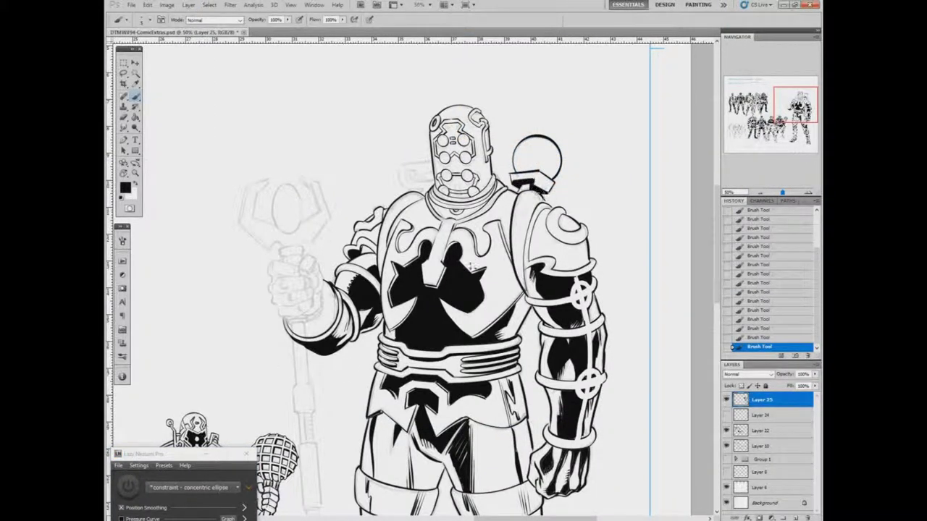
- Restore the "smoothing - massive" preset and ink the small ribbed device on the other side of the helmet
{"action": "left_click", "coordinate": [237, 488]}
{"action": "left_click", "coordinate": [190, 434]}
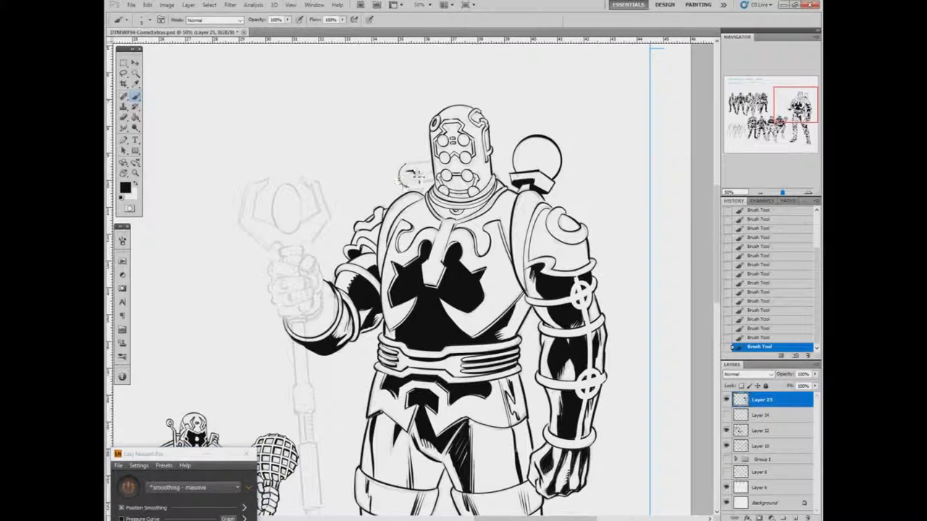
{"action": "mouse_move", "coordinate": [410, 175]}
{"action": "left_mouse_down"}
{"action": "mouse_move", "coordinate": [433, 174]}
{"action": "mouse_move", "coordinate": [403, 176]}
{"action": "left_mouse_up"}
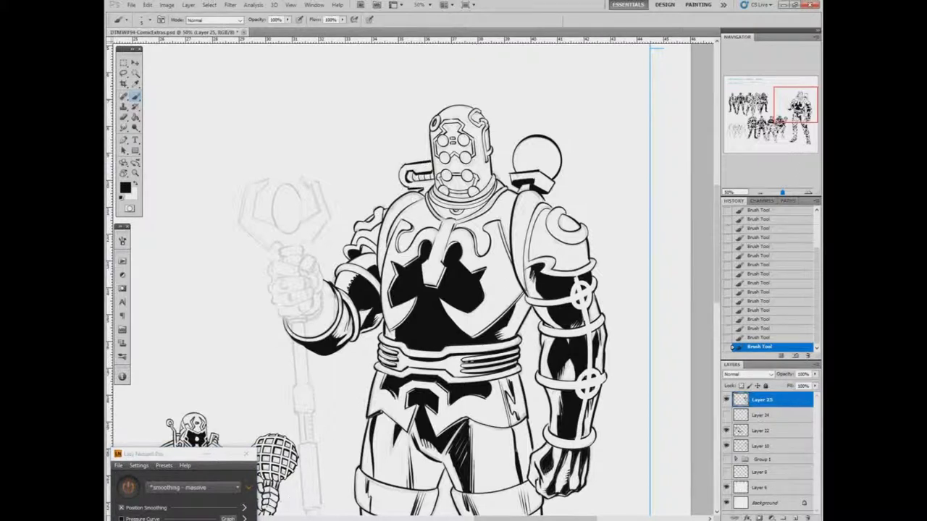
- Ink the thumb, palm and fingers of the raised fist, and add black shadow strokes across its wrist
{"action": "mouse_move", "coordinate": [309, 257]}
{"action": "left_mouse_down"}
{"action": "mouse_move", "coordinate": [303, 271]}
{"action": "mouse_move", "coordinate": [313, 260]}
{"action": "left_mouse_up"}
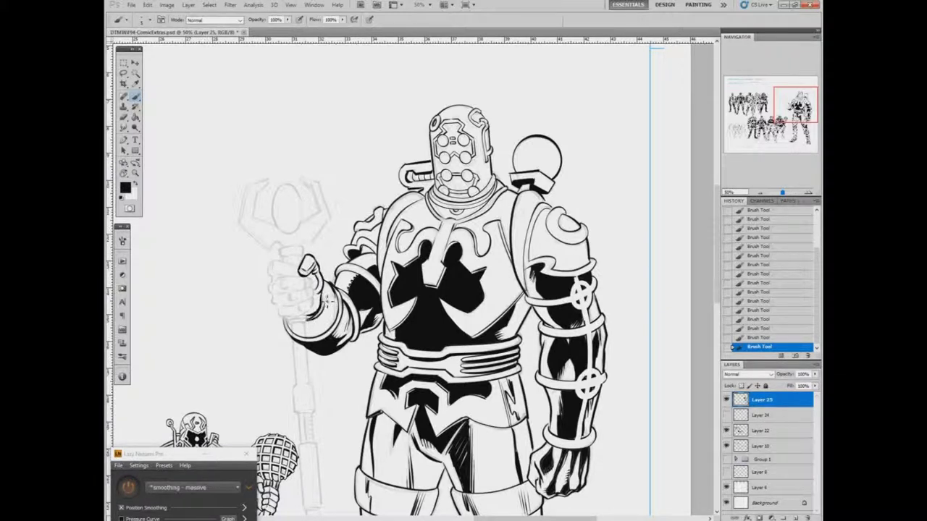
{"action": "mouse_move", "coordinate": [327, 292]}
{"action": "left_mouse_down"}
{"action": "mouse_move", "coordinate": [305, 333]}
{"action": "mouse_move", "coordinate": [323, 337]}
{"action": "left_mouse_up"}
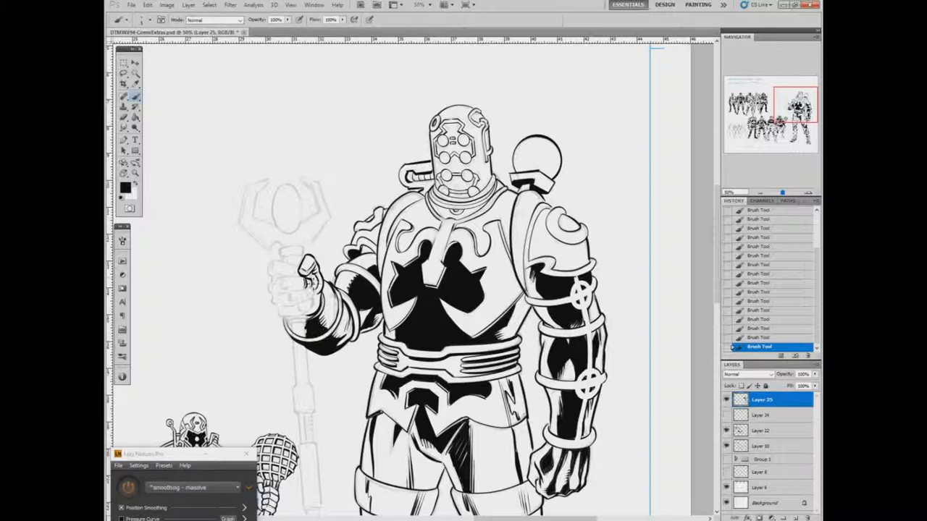
{"action": "mouse_move", "coordinate": [318, 303]}
{"action": "left_mouse_down"}
{"action": "mouse_move", "coordinate": [305, 283]}
{"action": "mouse_move", "coordinate": [318, 315]}
{"action": "mouse_move", "coordinate": [288, 283]}
{"action": "mouse_move", "coordinate": [311, 313]}
{"action": "left_mouse_up"}
{"action": "mouse_move", "coordinate": [269, 265]}
{"action": "left_mouse_down"}
{"action": "mouse_move", "coordinate": [292, 262]}
{"action": "mouse_move", "coordinate": [274, 304]}
{"action": "mouse_move", "coordinate": [308, 310]}
{"action": "mouse_move", "coordinate": [304, 277]}
{"action": "mouse_move", "coordinate": [318, 272]}
{"action": "left_mouse_up"}
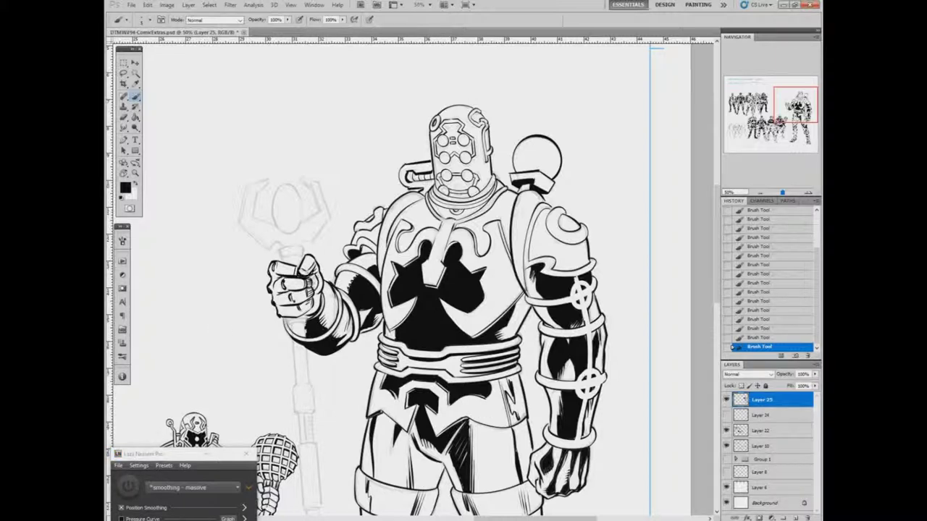
- Ink the notched inner ring and shading of the shoulder disc, and add fine shading lines to the shoulder armour
{"action": "mouse_move", "coordinate": [519, 169]}
{"action": "left_mouse_down"}
{"action": "mouse_move", "coordinate": [528, 145]}
{"action": "mouse_move", "coordinate": [553, 174]}
{"action": "left_mouse_up"}
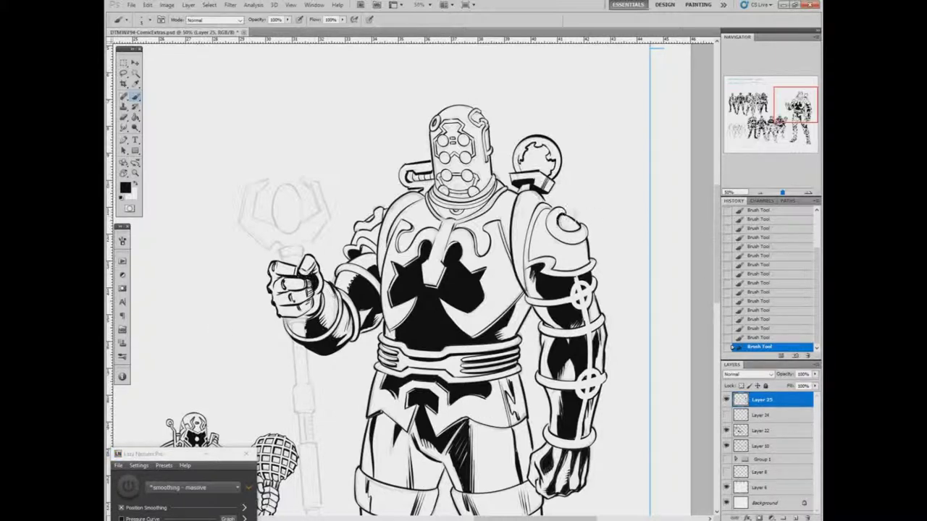
{"action": "right_click", "coordinate": [550, 218]}
{"action": "key", "text": "Return"}
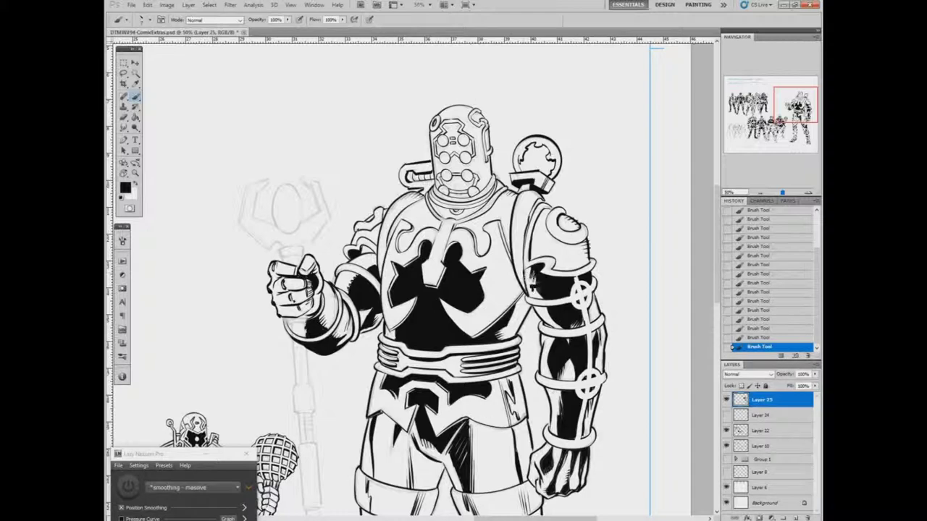
{"action": "key", "text": "x"}
{"action": "scroll", "coordinate": [535, 304], "scroll_direction": "down", "scroll_amount": 6}
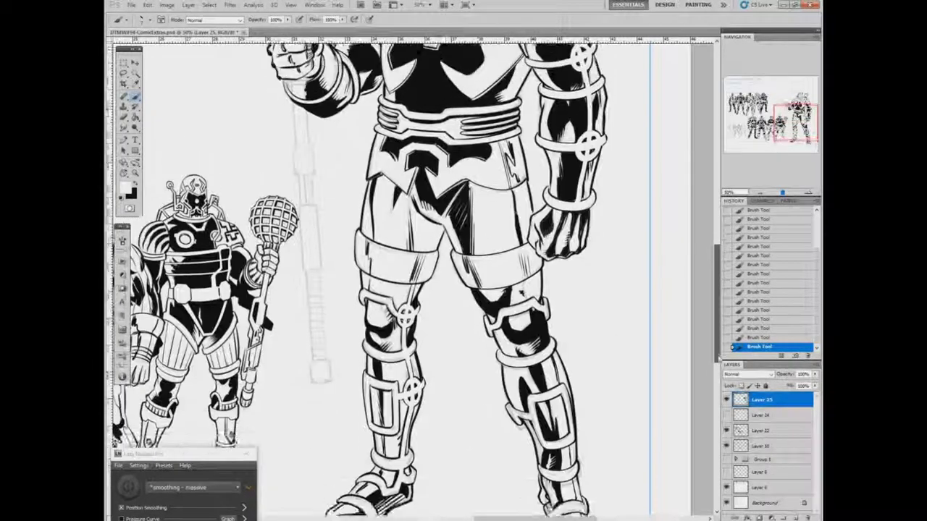
{"action": "scroll", "coordinate": [689, 312], "scroll_direction": "up", "scroll_amount": 5}
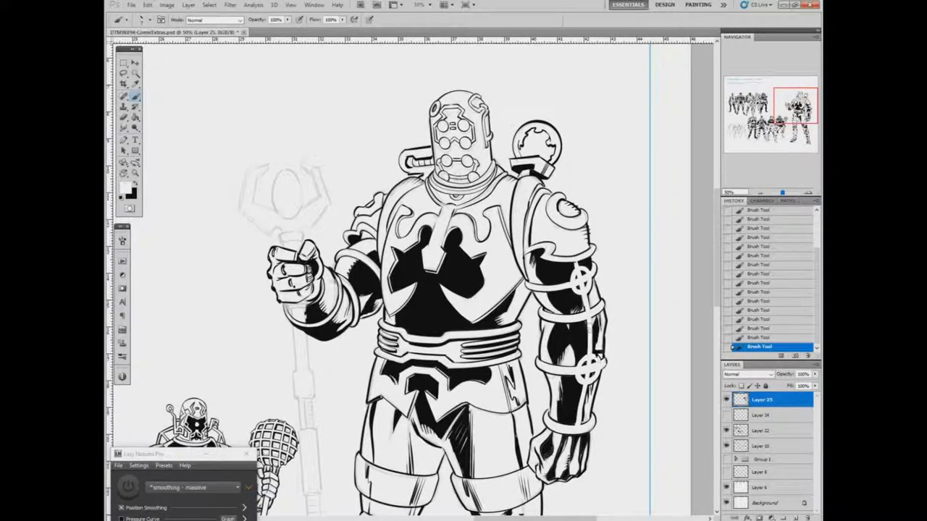
{"action": "left_click", "coordinate": [135, 184]}
- Straighten the staff in the view, ink its upper shaft below the fist in black, and clean the overlap at the wrist in white
{"action": "scroll", "coordinate": [481, 221], "scroll_direction": "down", "scroll_amount": 1}
{"action": "scroll", "coordinate": [520, 512], "scroll_direction": "down", "scroll_amount": 2}
{"action": "key", "text": "r"}
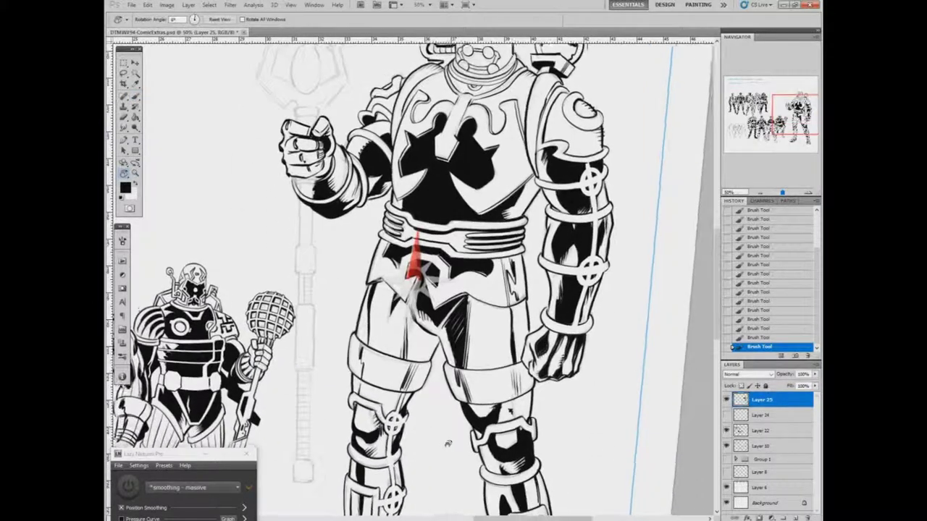
{"action": "mouse_move", "coordinate": [519, 507]}
{"action": "left_mouse_down"}
{"action": "mouse_move", "coordinate": [445, 439]}
{"action": "mouse_move", "coordinate": [515, 519]}
{"action": "mouse_move", "coordinate": [502, 513]}
{"action": "mouse_move", "coordinate": [521, 491]}
{"action": "mouse_move", "coordinate": [552, 518]}
{"action": "left_mouse_up"}
{"action": "key", "text": "b"}
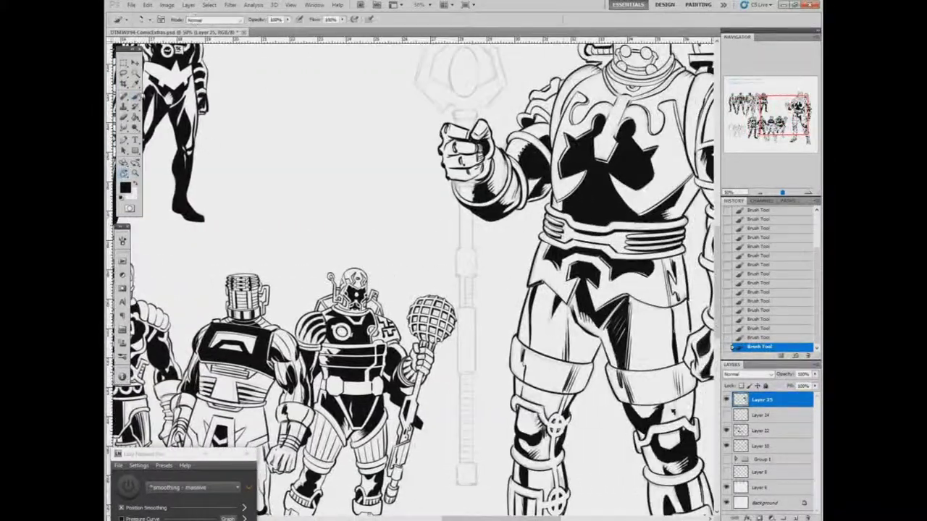
{"action": "left_click_drag", "start_coordinate": [459, 187], "coordinate": [459, 250]}
{"action": "key", "text": "x"}
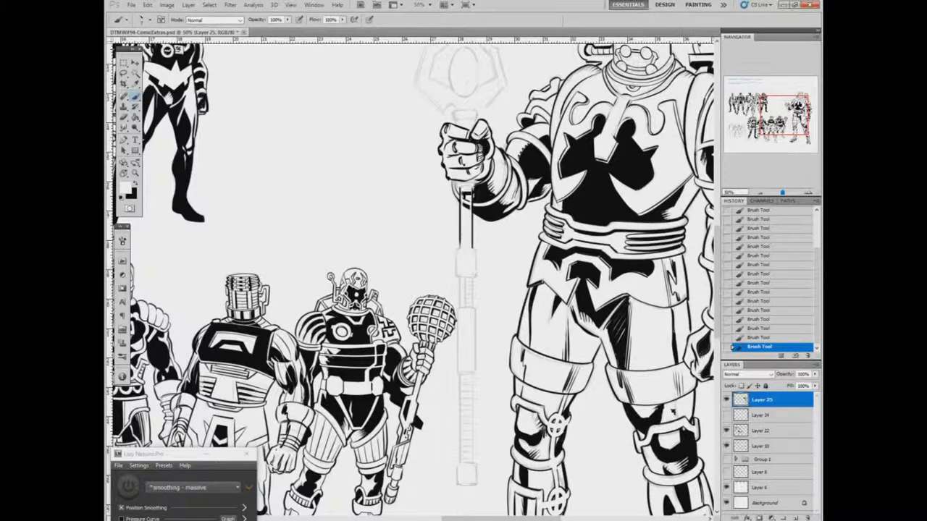
{"action": "mouse_move", "coordinate": [464, 186]}
{"action": "left_mouse_down"}
{"action": "mouse_move", "coordinate": [463, 248]}
{"action": "mouse_move", "coordinate": [478, 192]}
{"action": "mouse_move", "coordinate": [461, 197]}
{"action": "left_mouse_up"}
{"action": "key", "text": "x"}
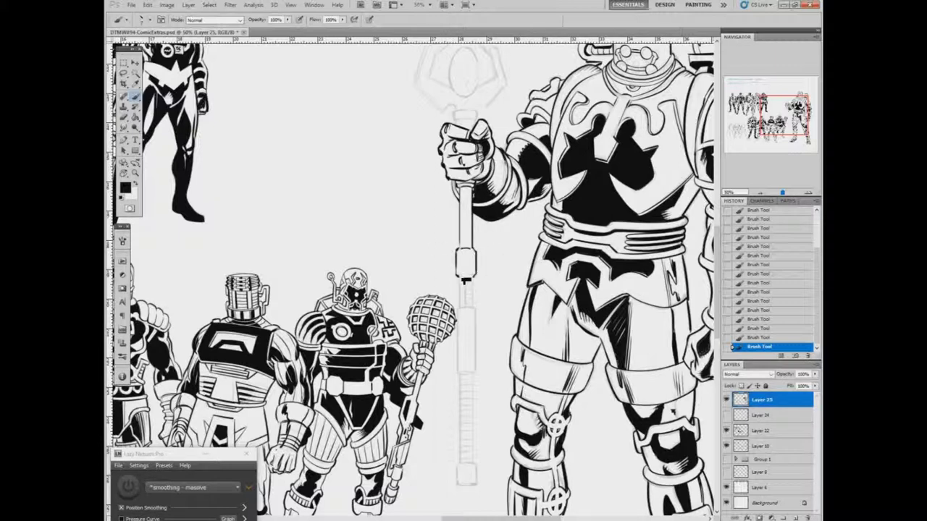
- Redo the lower edge of the staff's collar, then ink the ribbed section, the thicker tube and the grip's side edges
{"action": "key", "text": "ctrl+z"}
{"action": "key", "text": "ctrl+z"}
{"action": "mouse_move", "coordinate": [467, 280]}
{"action": "left_mouse_down"}
{"action": "mouse_move", "coordinate": [479, 290]}
{"action": "mouse_move", "coordinate": [463, 313]}
{"action": "mouse_move", "coordinate": [478, 309]}
{"action": "left_mouse_up"}
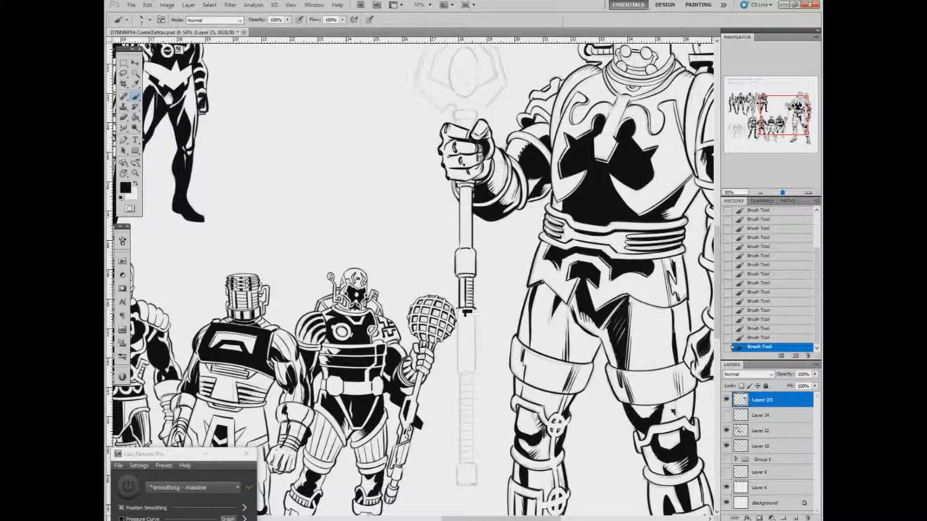
{"action": "left_click", "coordinate": [774, 300]}
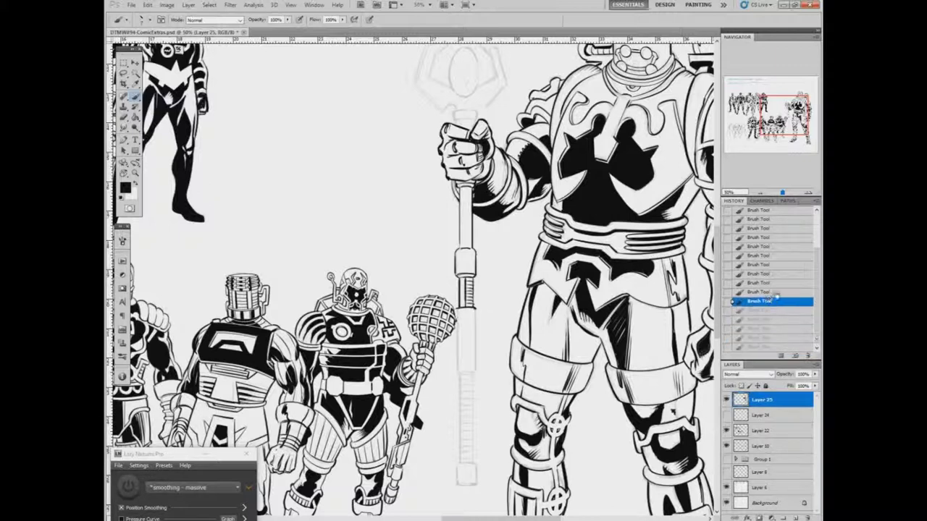
{"action": "left_click_drag", "start_coordinate": [463, 305], "coordinate": [465, 377]}
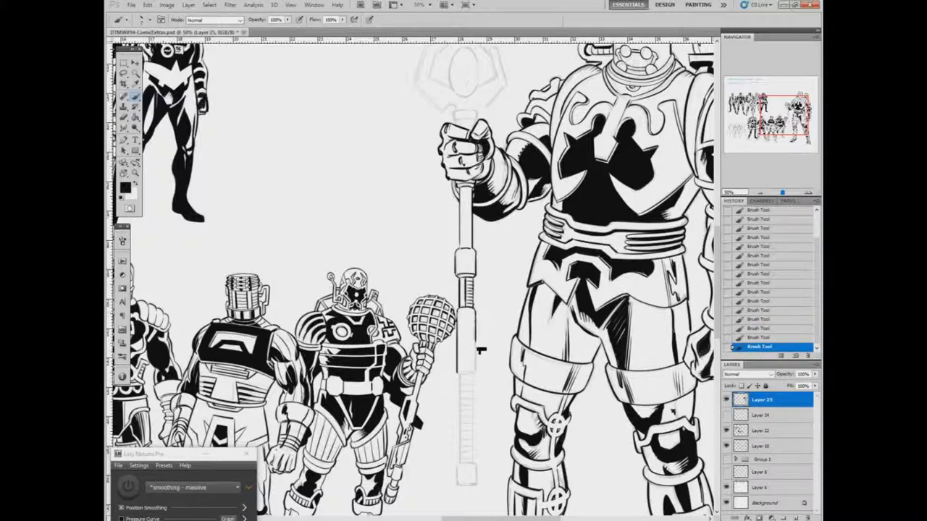
{"action": "mouse_move", "coordinate": [467, 377]}
{"action": "left_mouse_down"}
{"action": "mouse_move", "coordinate": [463, 469]}
{"action": "mouse_move", "coordinate": [470, 440]}
{"action": "left_mouse_up"}
- Turn the staff horizontal and ink the ridges of its lower grip and the end cap
{"action": "scroll", "coordinate": [470, 434], "scroll_direction": "down", "scroll_amount": 3}
{"action": "mouse_move", "coordinate": [466, 147]}
{"action": "left_mouse_down"}
{"action": "mouse_move", "coordinate": [466, 356]}
{"action": "mouse_move", "coordinate": [507, 247]}
{"action": "mouse_move", "coordinate": [441, 380]}
{"action": "mouse_move", "coordinate": [492, 212]}
{"action": "left_mouse_up"}
{"action": "key", "text": "r"}
{"action": "key", "text": "b"}
{"action": "left_click_drag", "start_coordinate": [417, 226], "coordinate": [469, 241]}
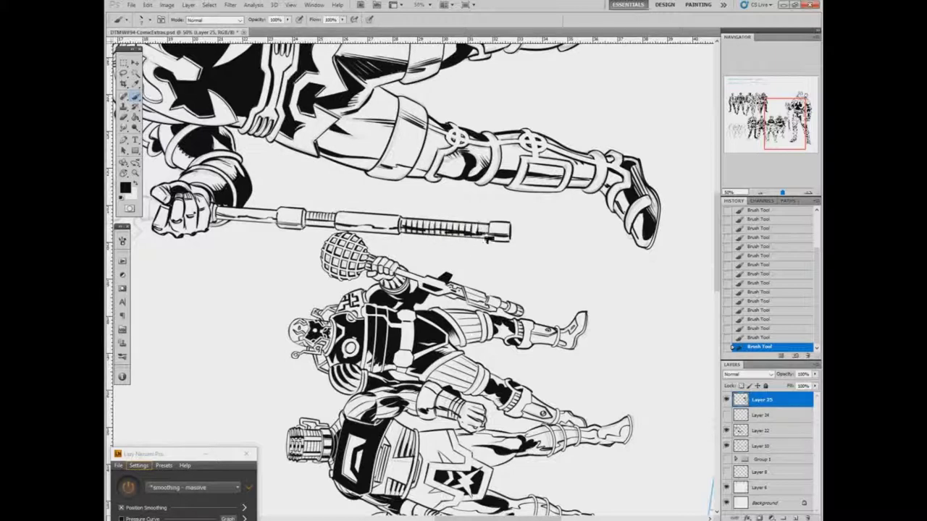
{"action": "key", "text": "x"}
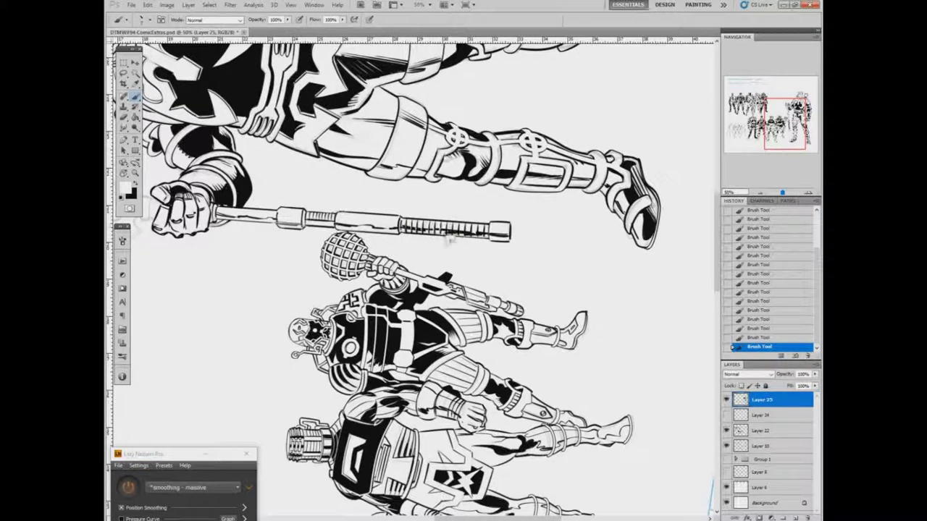
- Ink the outer edges of the staff head's two prongs, and the oval gem between them with its inner highlight
{"action": "key", "text": "r"}
{"action": "mouse_move", "coordinate": [499, 232]}
{"action": "left_mouse_down"}
{"action": "mouse_move", "coordinate": [463, 181]}
{"action": "mouse_move", "coordinate": [435, 217]}
{"action": "mouse_move", "coordinate": [514, 262]}
{"action": "mouse_move", "coordinate": [498, 269]}
{"action": "mouse_move", "coordinate": [507, 281]}
{"action": "mouse_move", "coordinate": [511, 253]}
{"action": "mouse_move", "coordinate": [500, 296]}
{"action": "mouse_move", "coordinate": [507, 286]}
{"action": "left_mouse_up"}
{"action": "key", "text": "x"}
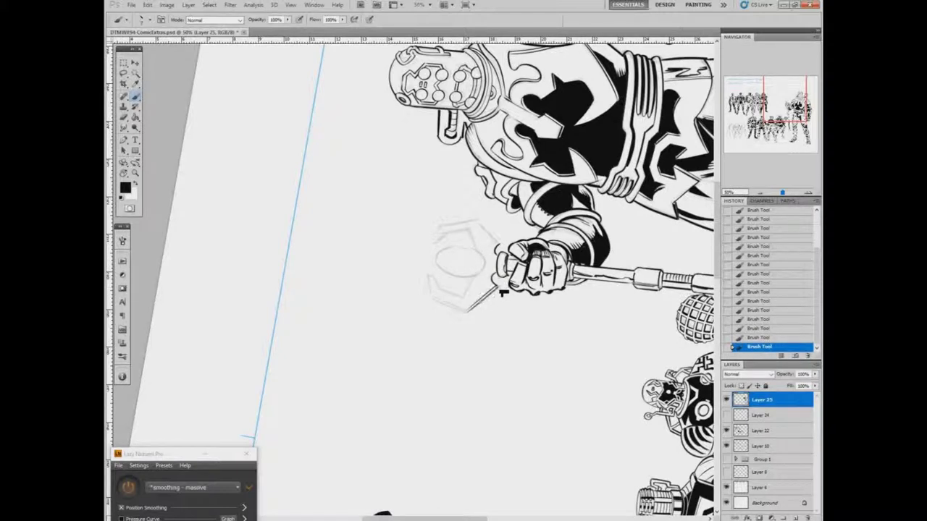
{"action": "key", "text": "r"}
{"action": "key", "text": "Escape"}
{"action": "mouse_move", "coordinate": [407, 309]}
{"action": "left_mouse_down"}
{"action": "mouse_move", "coordinate": [398, 305]}
{"action": "mouse_move", "coordinate": [391, 341]}
{"action": "left_mouse_up"}
{"action": "mouse_move", "coordinate": [471, 295]}
{"action": "left_mouse_down"}
{"action": "mouse_move", "coordinate": [475, 332]}
{"action": "mouse_move", "coordinate": [481, 320]}
{"action": "mouse_move", "coordinate": [485, 344]}
{"action": "mouse_move", "coordinate": [468, 367]}
{"action": "left_mouse_up"}
{"action": "left_click_drag", "start_coordinate": [430, 321], "coordinate": [449, 348]}
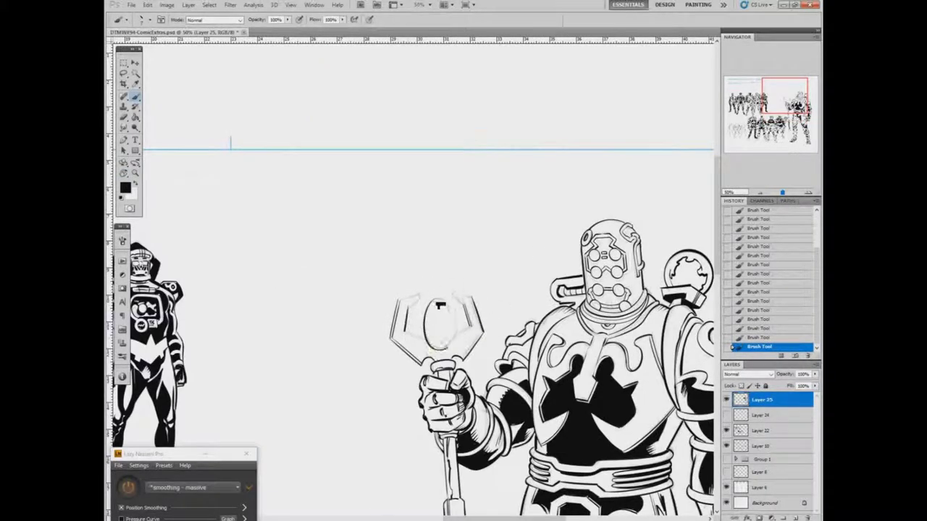
{"action": "mouse_move", "coordinate": [446, 302]}
{"action": "left_mouse_down"}
{"action": "mouse_move", "coordinate": [453, 352]}
{"action": "mouse_move", "coordinate": [438, 346]}
{"action": "mouse_move", "coordinate": [438, 373]}
{"action": "left_mouse_up"}
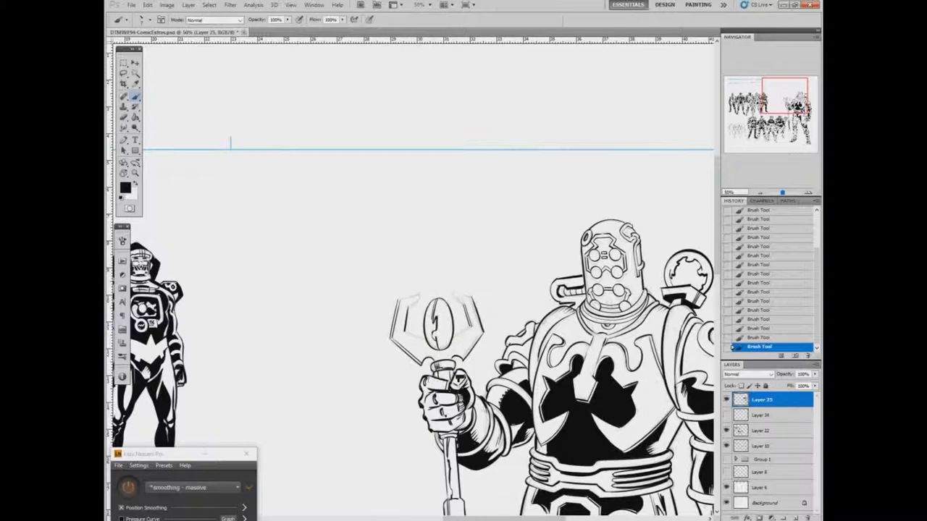
- Ink the inner edges and tips of the staff head's prongs and add black shading strokes along both prongs
{"action": "mouse_move", "coordinate": [425, 316]}
{"action": "left_mouse_down"}
{"action": "mouse_move", "coordinate": [400, 297]}
{"action": "mouse_move", "coordinate": [420, 292]}
{"action": "mouse_move", "coordinate": [476, 319]}
{"action": "mouse_move", "coordinate": [406, 349]}
{"action": "left_mouse_up"}
{"action": "mouse_move", "coordinate": [456, 329]}
{"action": "left_mouse_down"}
{"action": "mouse_move", "coordinate": [479, 340]}
{"action": "mouse_move", "coordinate": [418, 348]}
{"action": "left_mouse_up"}
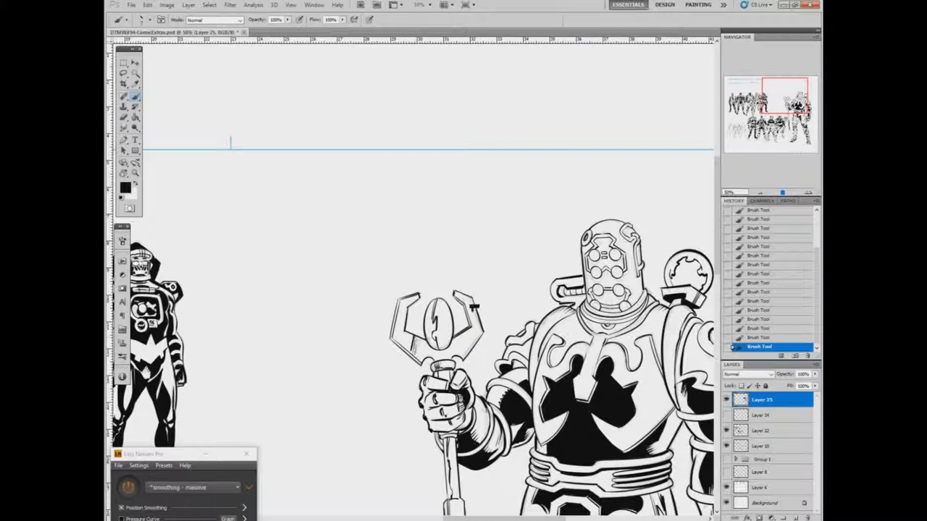
{"action": "left_click_drag", "start_coordinate": [429, 303], "coordinate": [431, 353]}
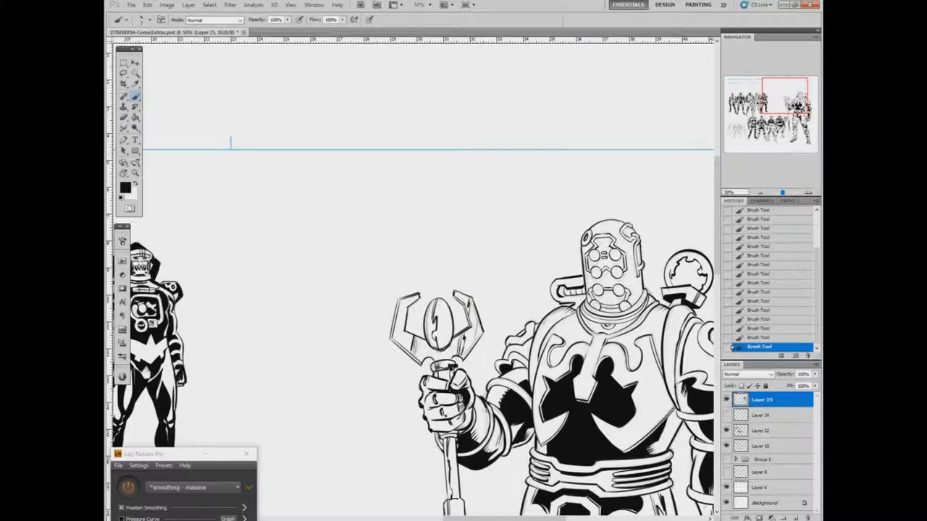
{"action": "left_click_drag", "start_coordinate": [469, 302], "coordinate": [477, 341]}
{"action": "left_click_drag", "start_coordinate": [407, 299], "coordinate": [399, 330]}
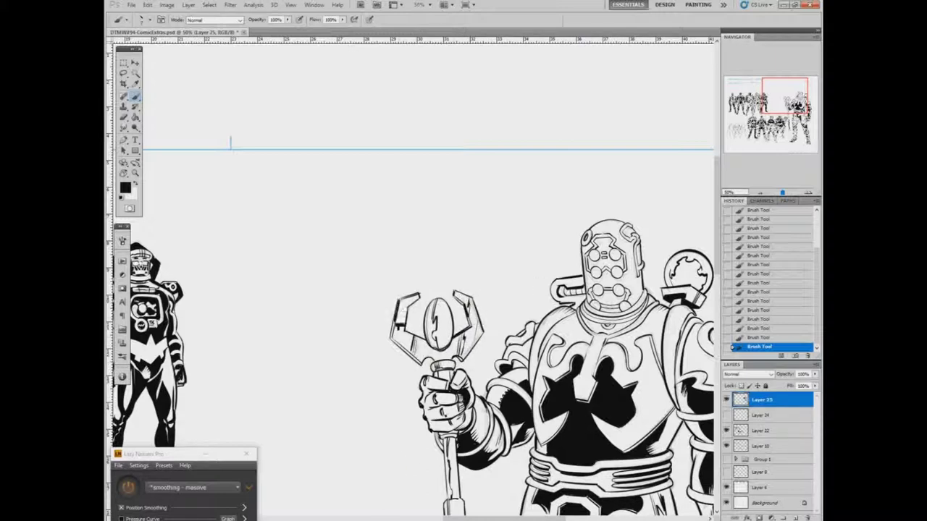
- Add black shading to the helmet's face lenses, the neck ring, the lowered arm's shoulder plate and the chest plate's side
{"action": "mouse_move", "coordinate": [596, 276]}
{"action": "left_mouse_down"}
{"action": "mouse_move", "coordinate": [627, 285]}
{"action": "mouse_move", "coordinate": [610, 296]}
{"action": "mouse_move", "coordinate": [626, 302]}
{"action": "mouse_move", "coordinate": [634, 290]}
{"action": "mouse_move", "coordinate": [606, 279]}
{"action": "mouse_move", "coordinate": [611, 266]}
{"action": "mouse_move", "coordinate": [597, 246]}
{"action": "mouse_move", "coordinate": [617, 250]}
{"action": "mouse_move", "coordinate": [611, 286]}
{"action": "left_mouse_up"}
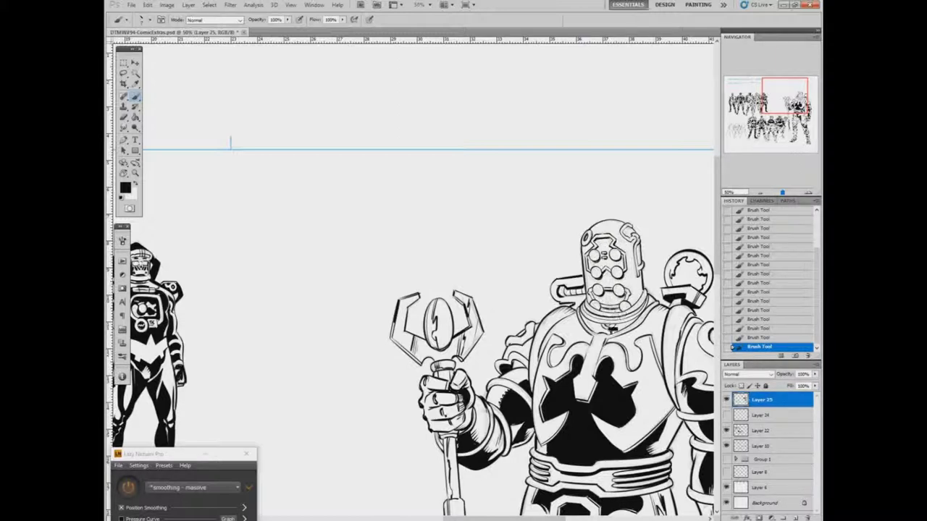
{"action": "mouse_move", "coordinate": [610, 329]}
{"action": "left_mouse_down"}
{"action": "mouse_move", "coordinate": [444, 286]}
{"action": "mouse_move", "coordinate": [451, 172]}
{"action": "left_mouse_up"}
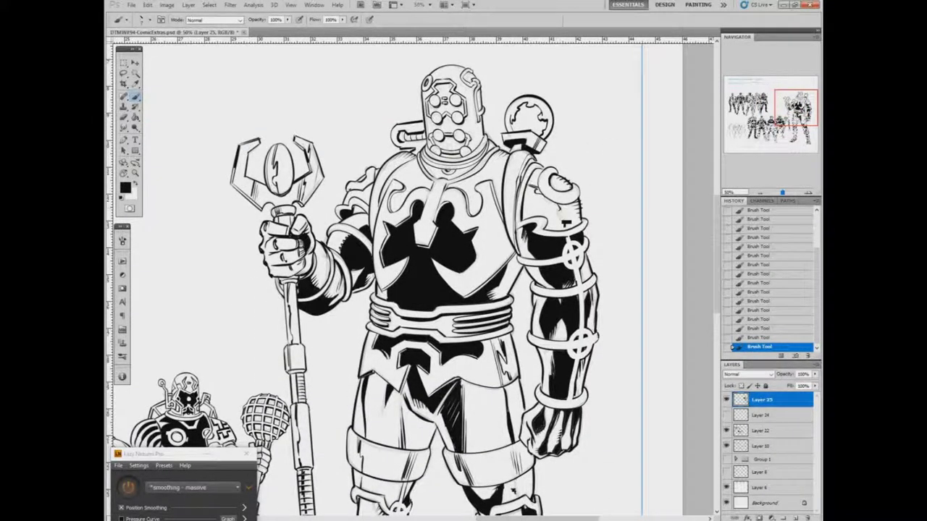
{"action": "mouse_move", "coordinate": [566, 223]}
{"action": "left_mouse_down"}
{"action": "mouse_move", "coordinate": [558, 207]}
{"action": "mouse_move", "coordinate": [577, 215]}
{"action": "left_mouse_up"}
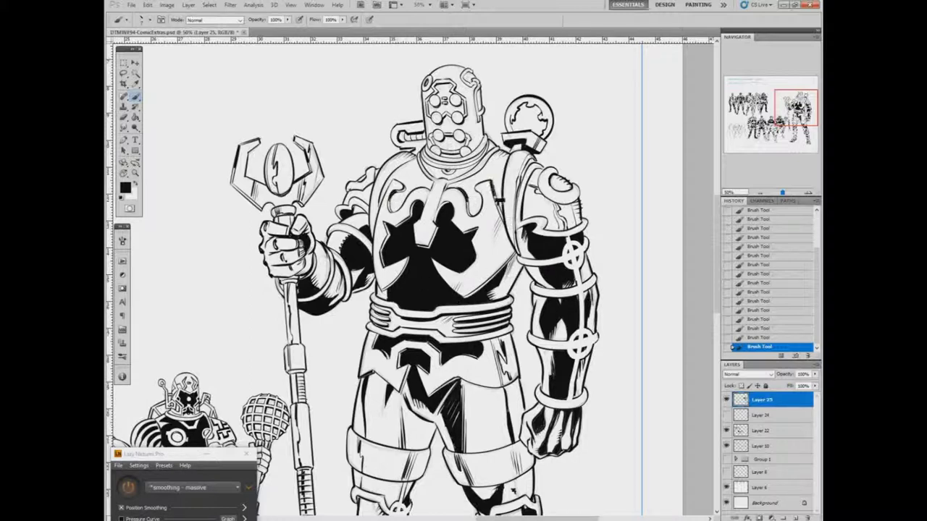
{"action": "key", "text": "x"}
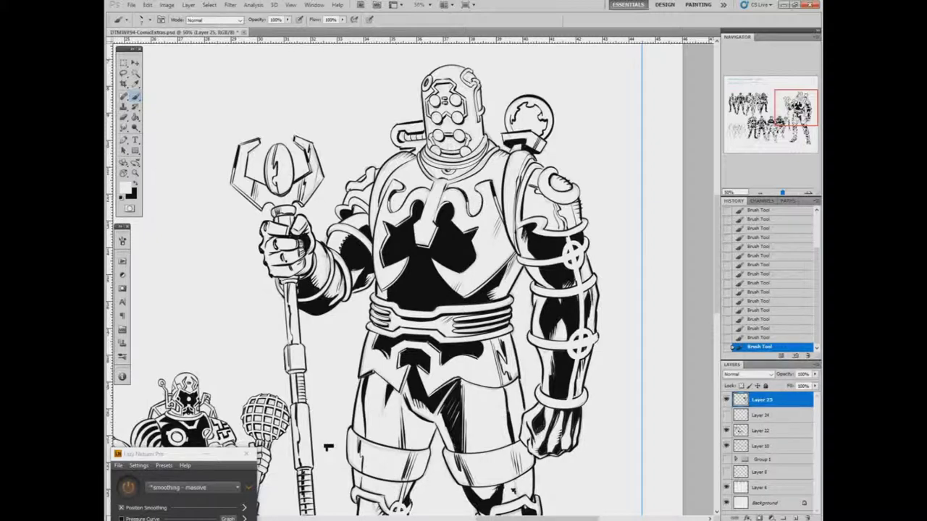
- Examine the whole inked character alongside the other figures on the page
{"action": "key", "text": "z"}
{"action": "key", "text": "ctrl+minus"}
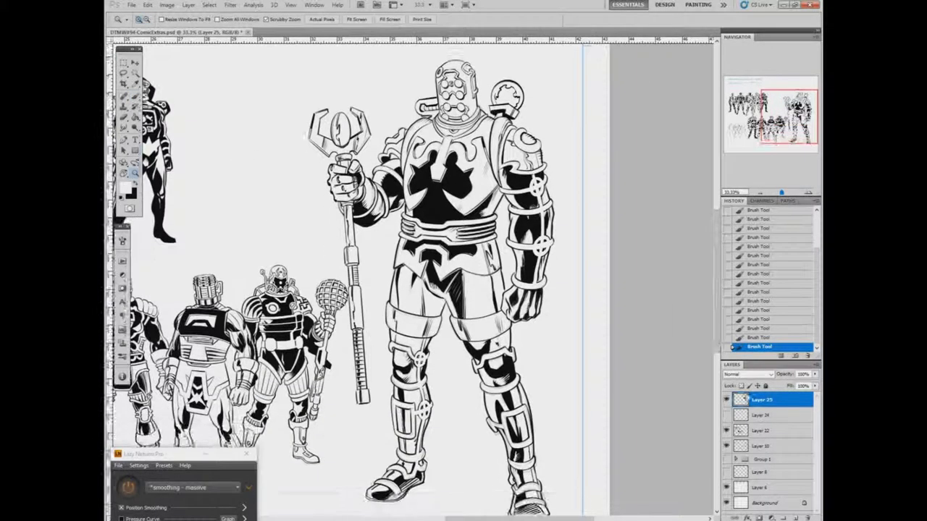
{"action": "key", "text": "ctrl+minus"}
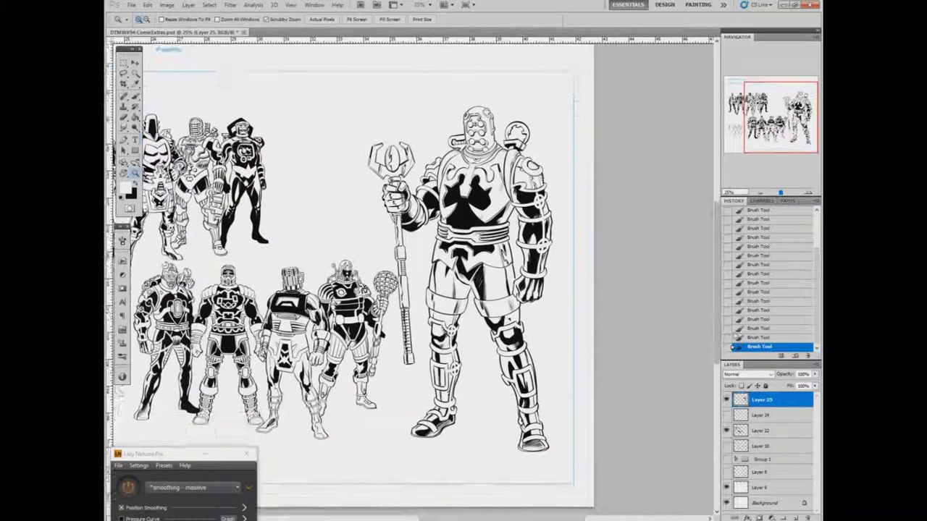